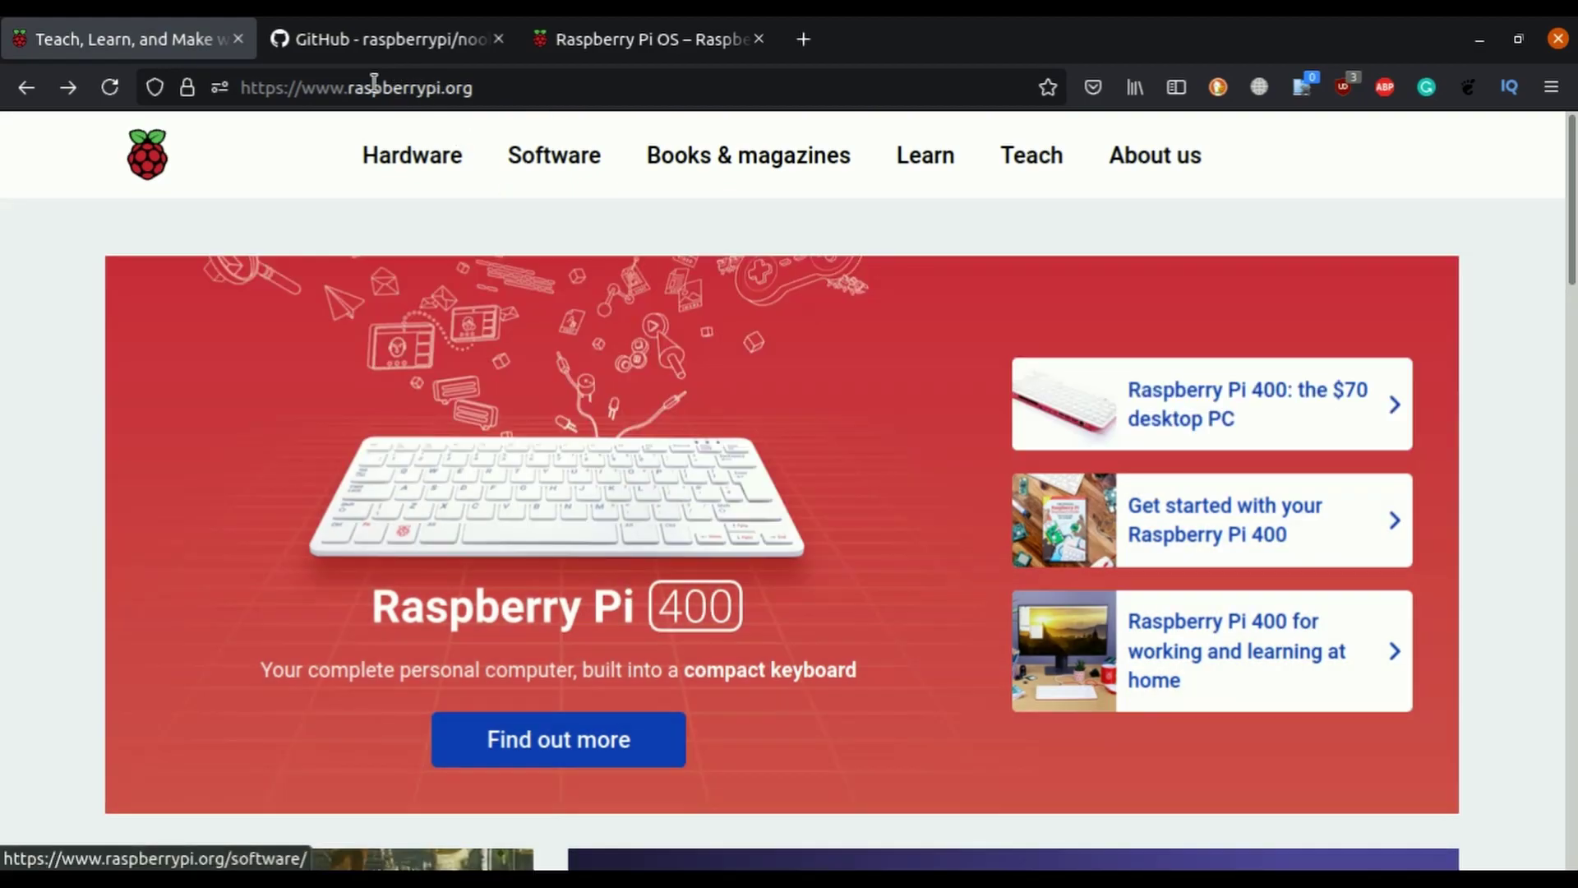
- Open Software > Raspberry Pi OS and scroll the images page down to Raspberry Pi Desktop
{"action": "mouse_move", "coordinate": [533, 169]}
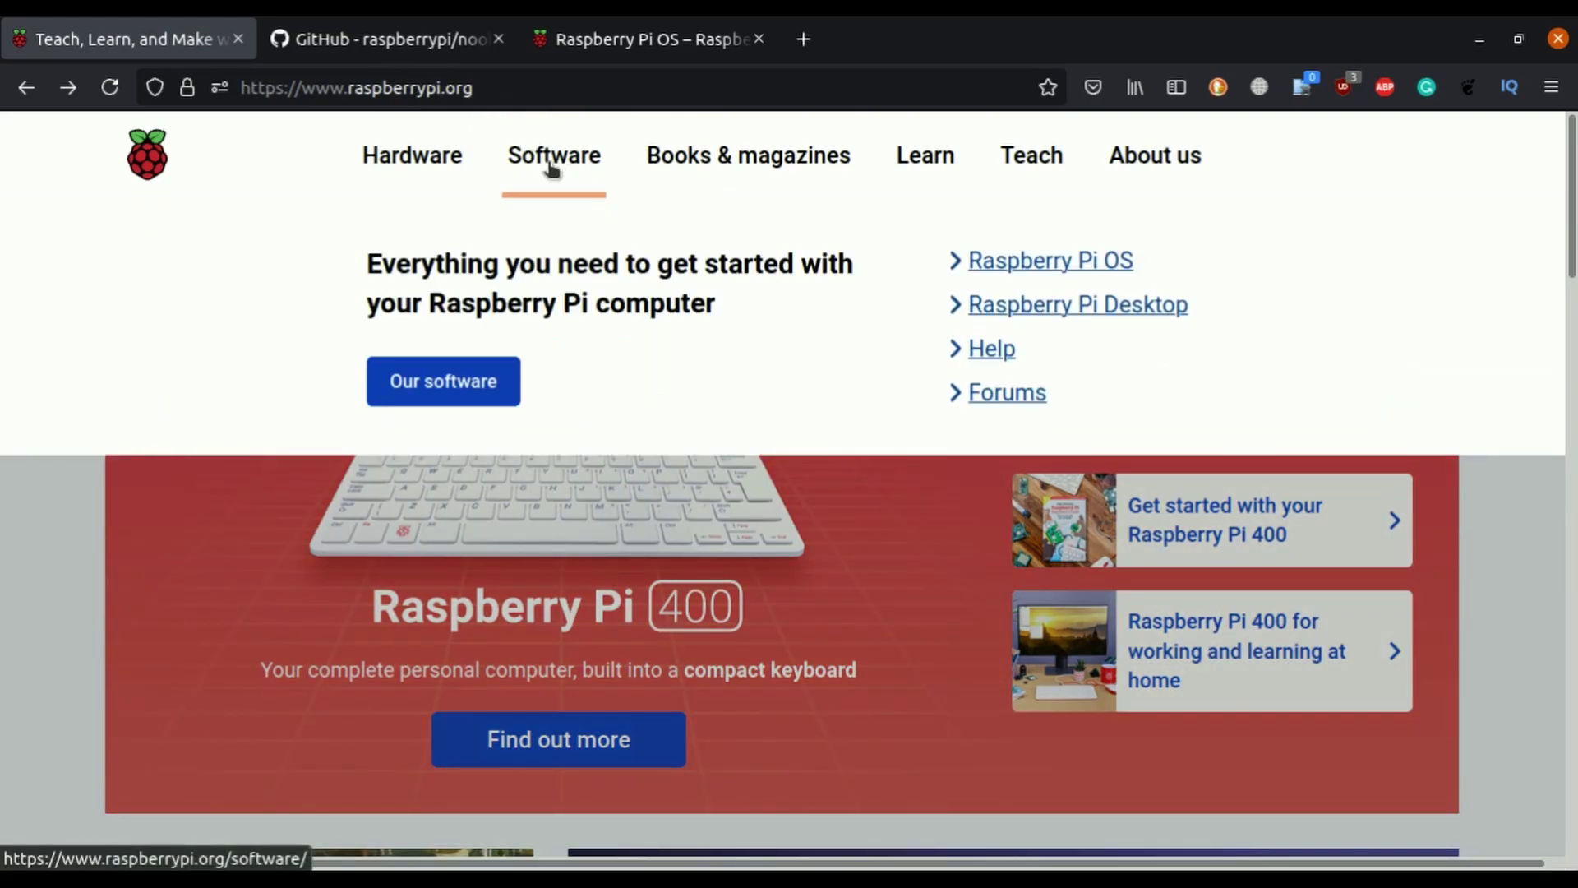
{"action": "left_click", "coordinate": [1070, 265]}
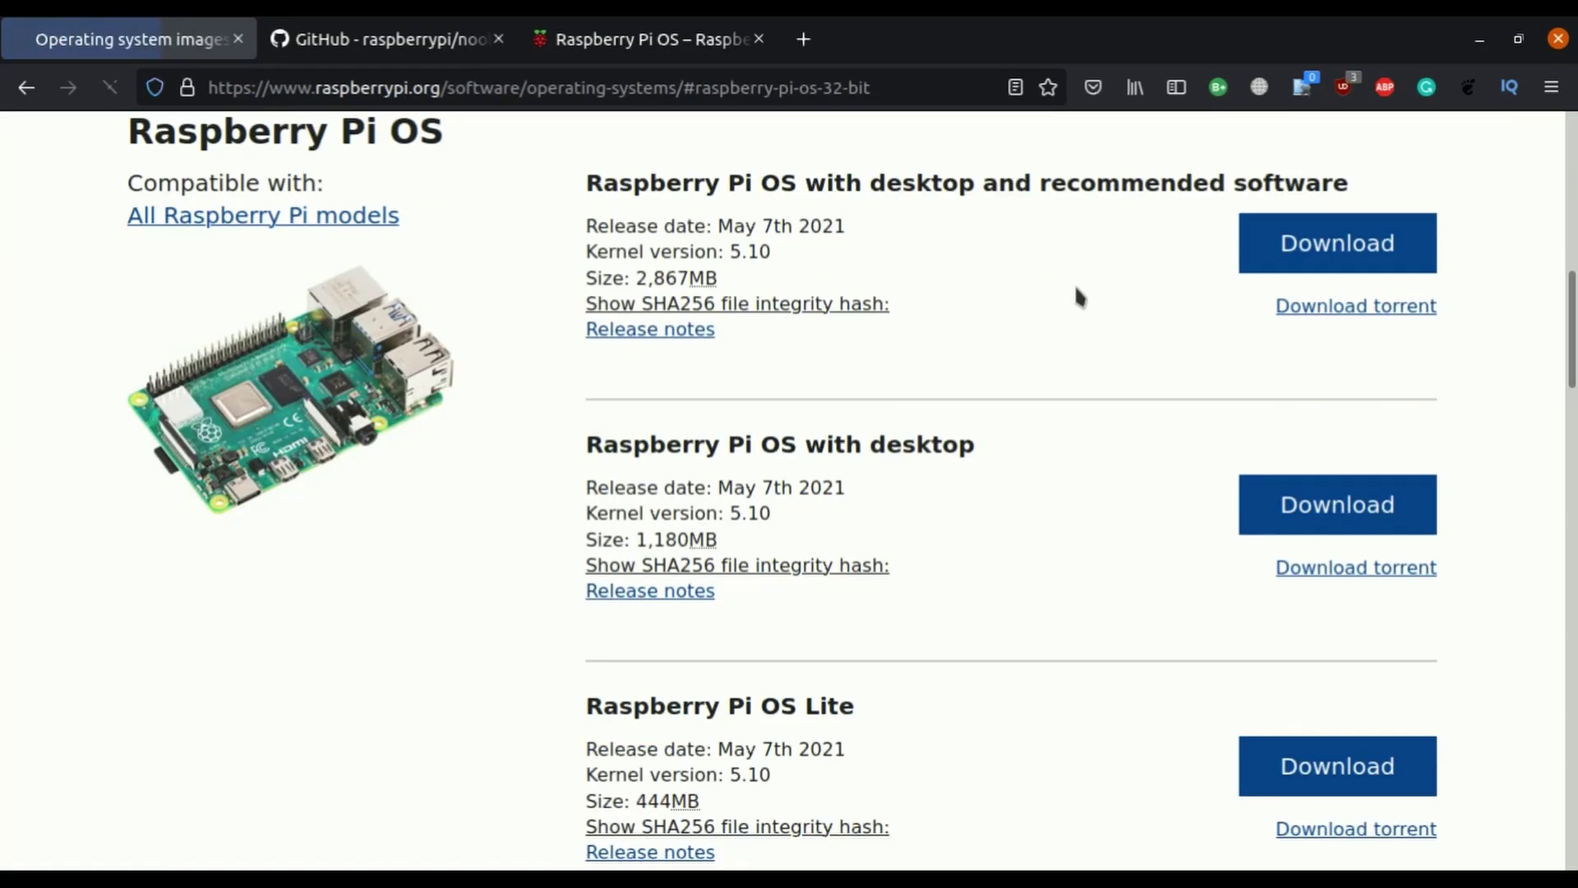
{"action": "scroll", "coordinate": [1060, 362], "scroll_direction": "up", "scroll_amount": 3}
{"action": "scroll", "coordinate": [1058, 374], "scroll_direction": "up", "scroll_amount": 5}
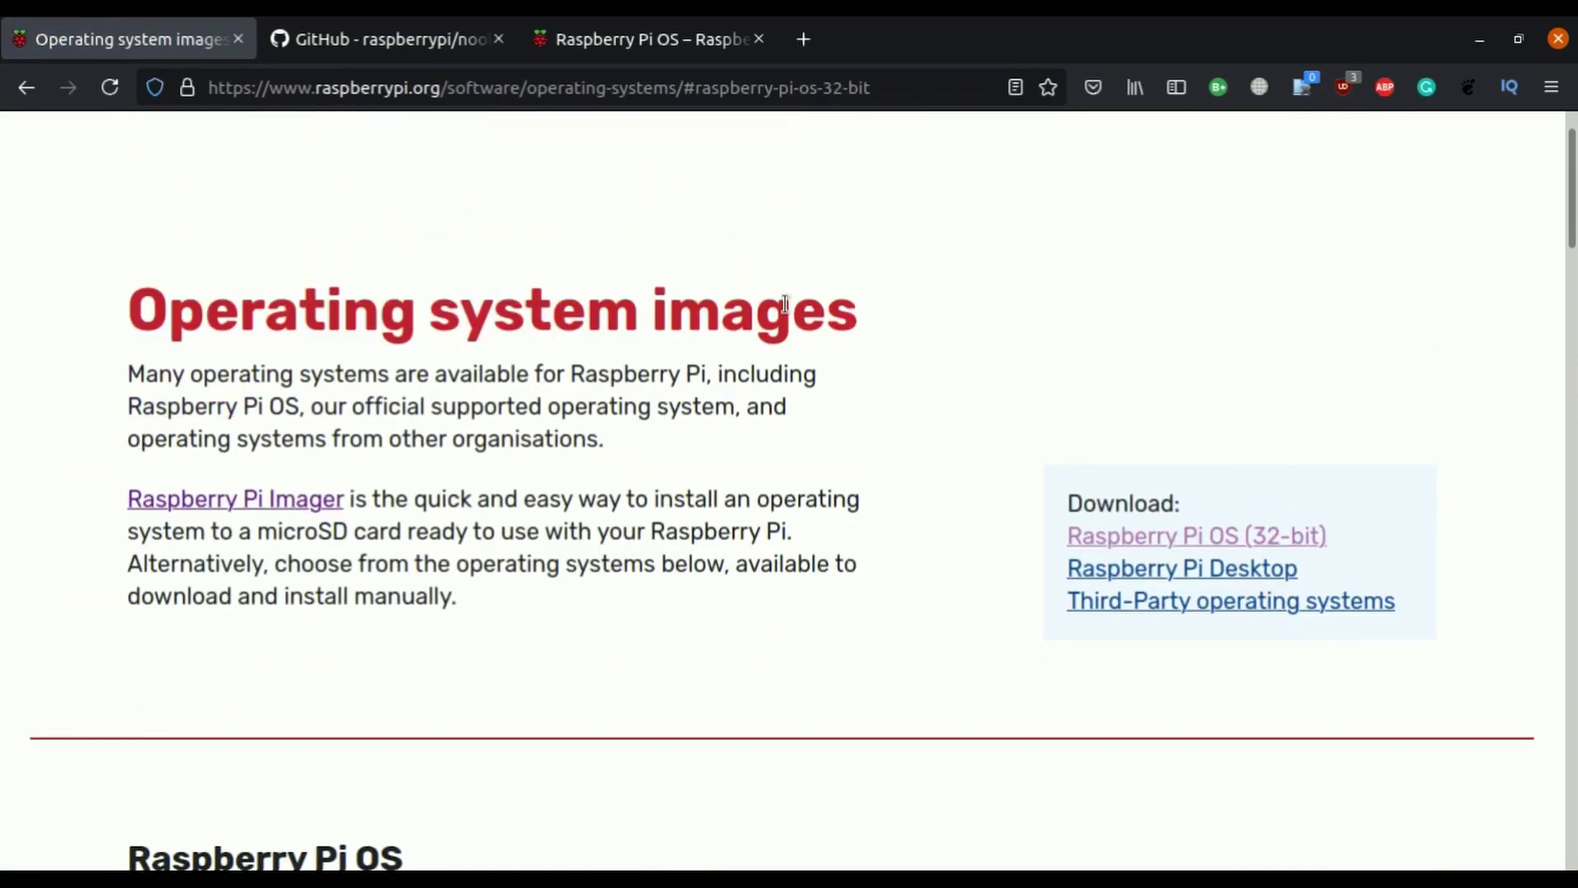
{"action": "scroll", "coordinate": [953, 337], "scroll_direction": "down", "scroll_amount": 3}
{"action": "scroll", "coordinate": [953, 337], "scroll_direction": "down", "scroll_amount": 4}
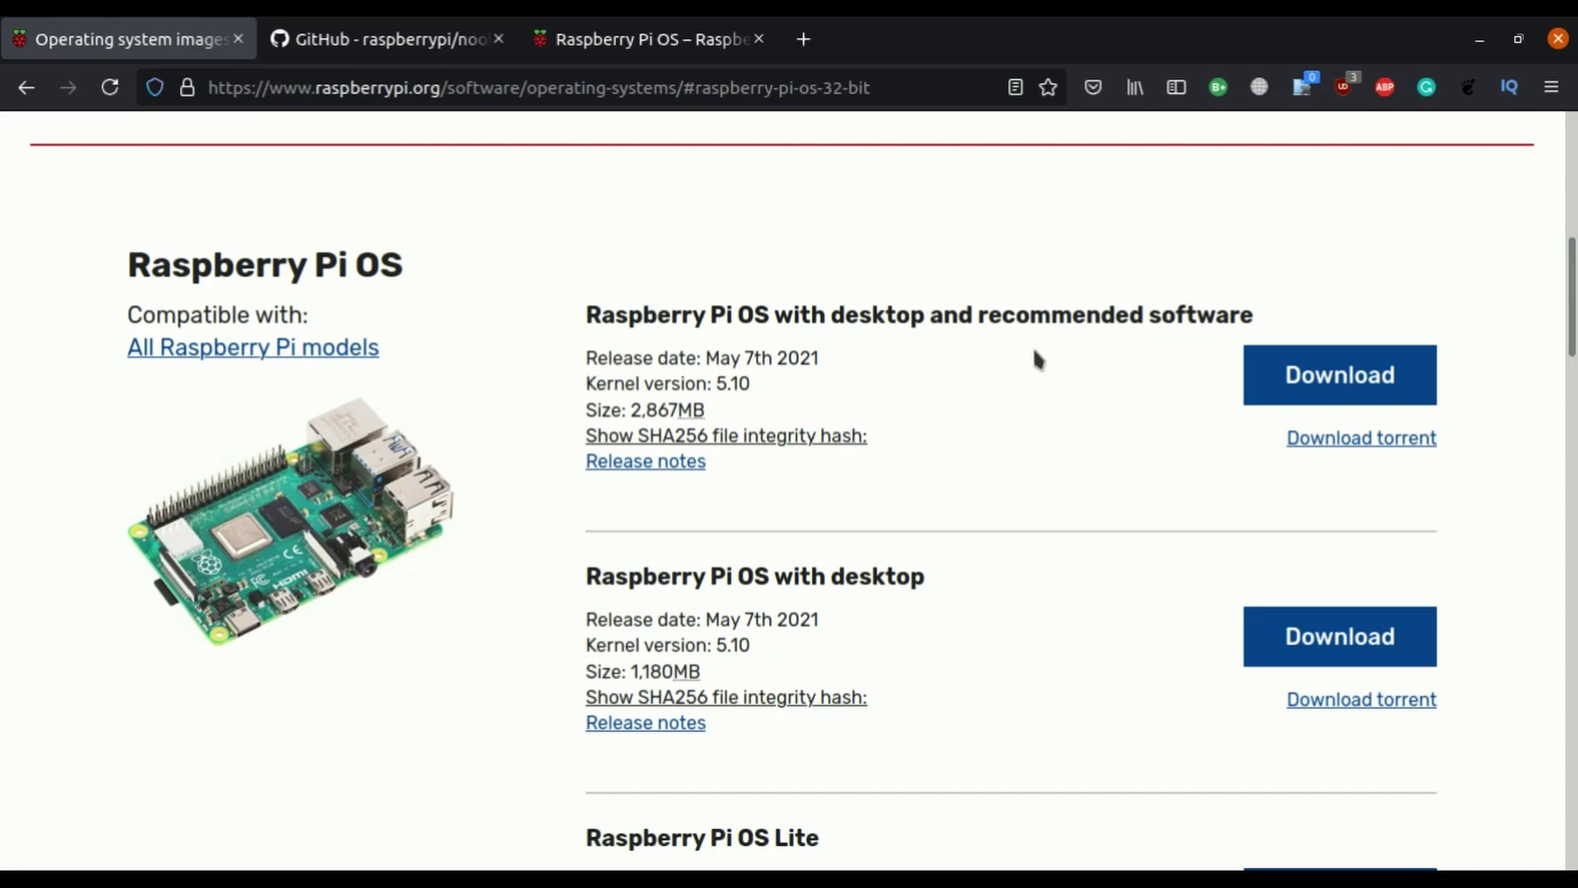
{"action": "scroll", "coordinate": [1033, 351], "scroll_direction": "down", "scroll_amount": 3}
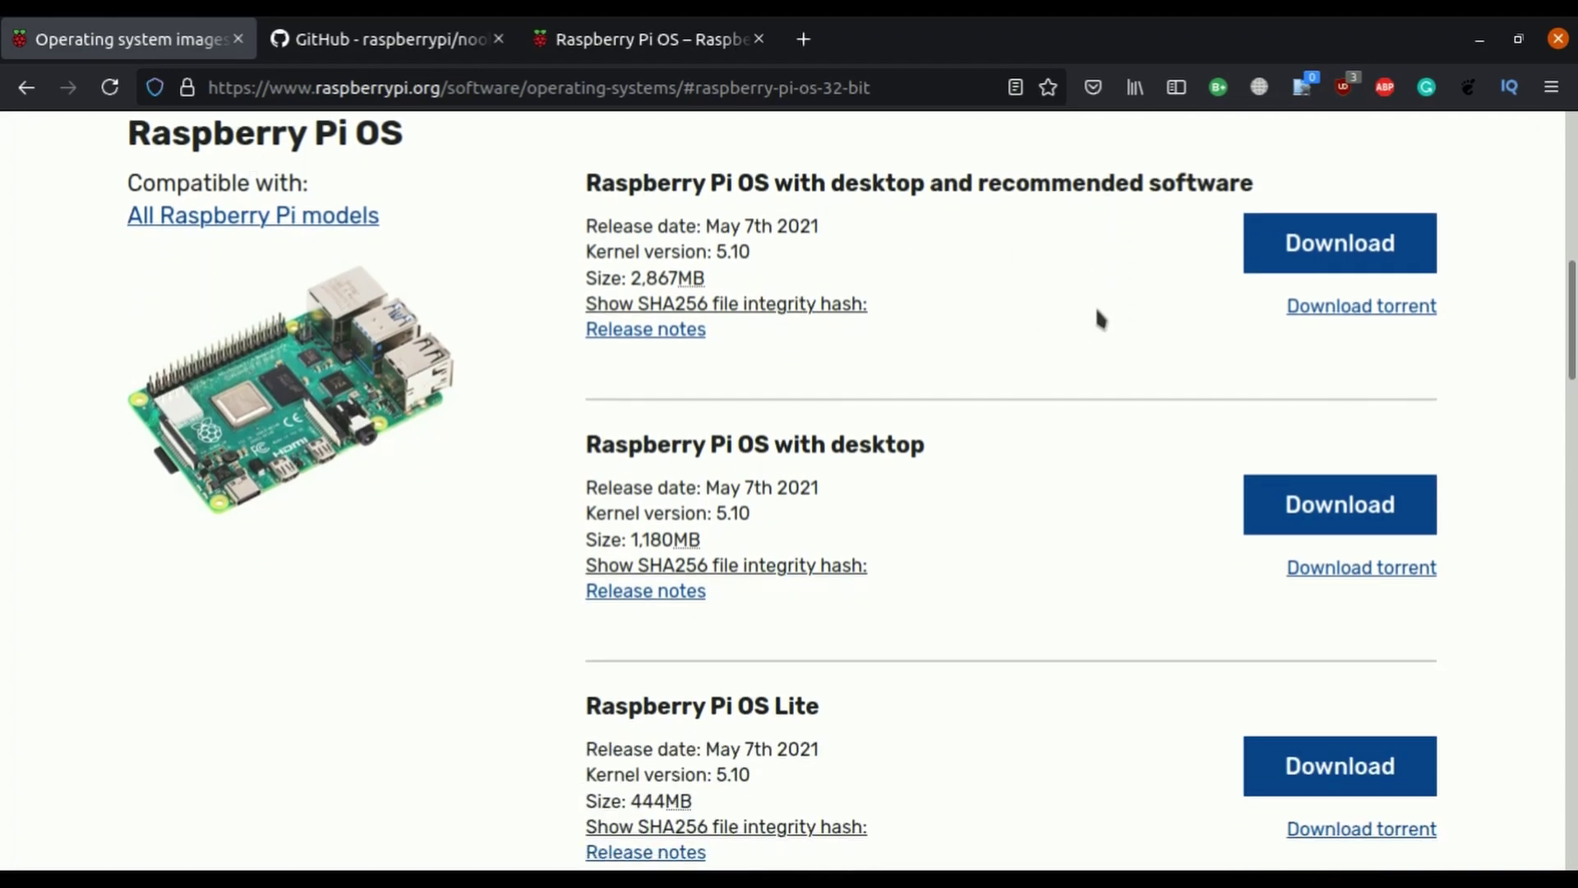
{"action": "scroll", "coordinate": [1098, 318], "scroll_direction": "down", "scroll_amount": 3}
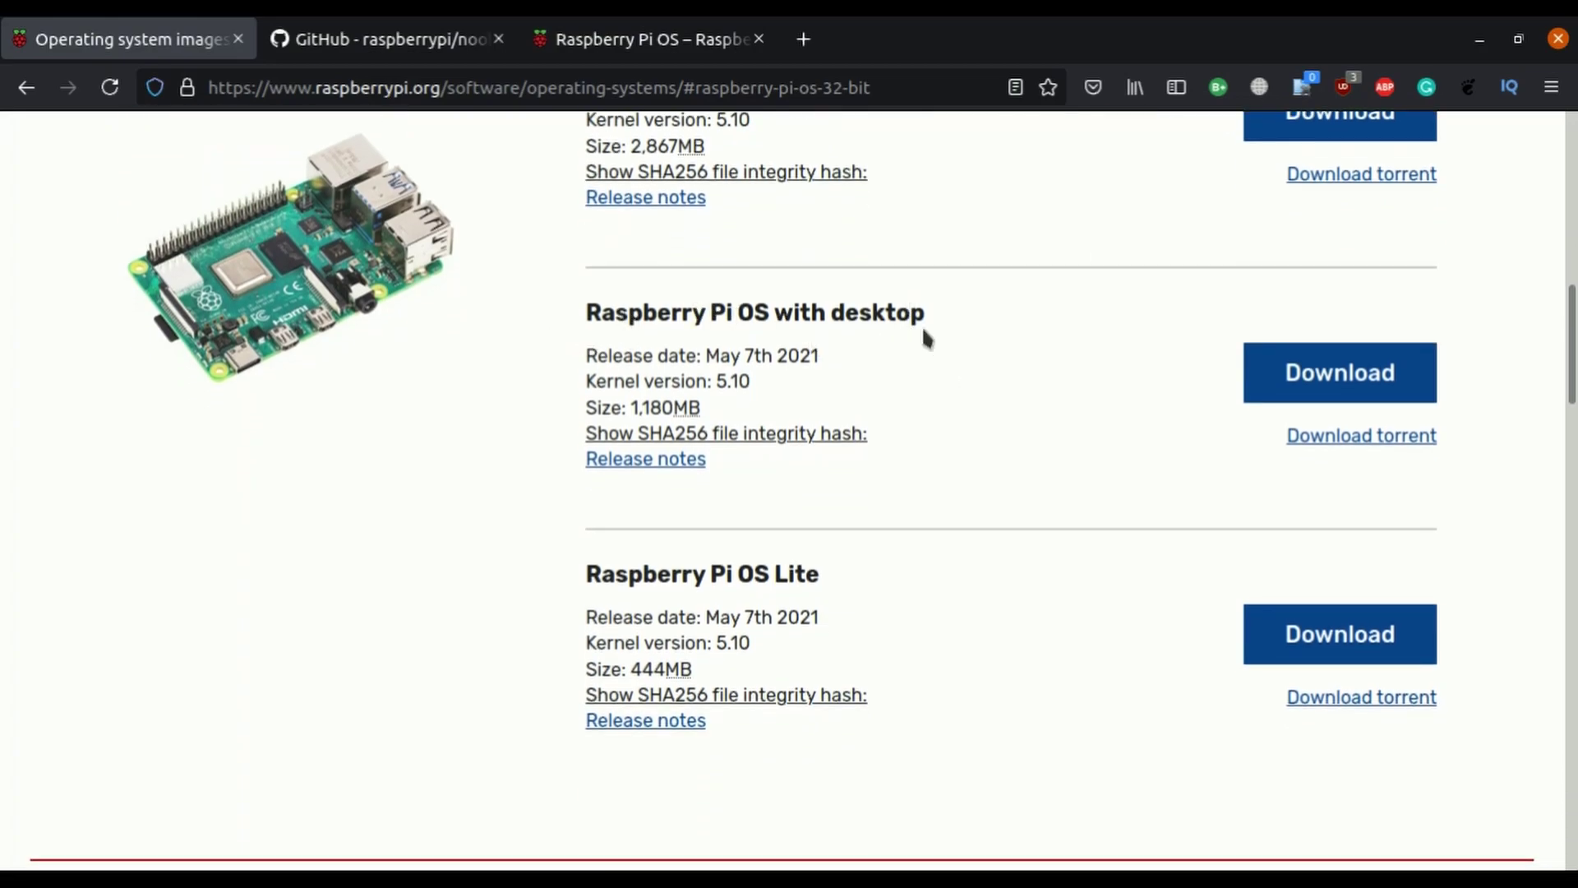
{"action": "scroll", "coordinate": [928, 340], "scroll_direction": "up", "scroll_amount": 3}
{"action": "scroll", "coordinate": [851, 437], "scroll_direction": "down", "scroll_amount": 2}
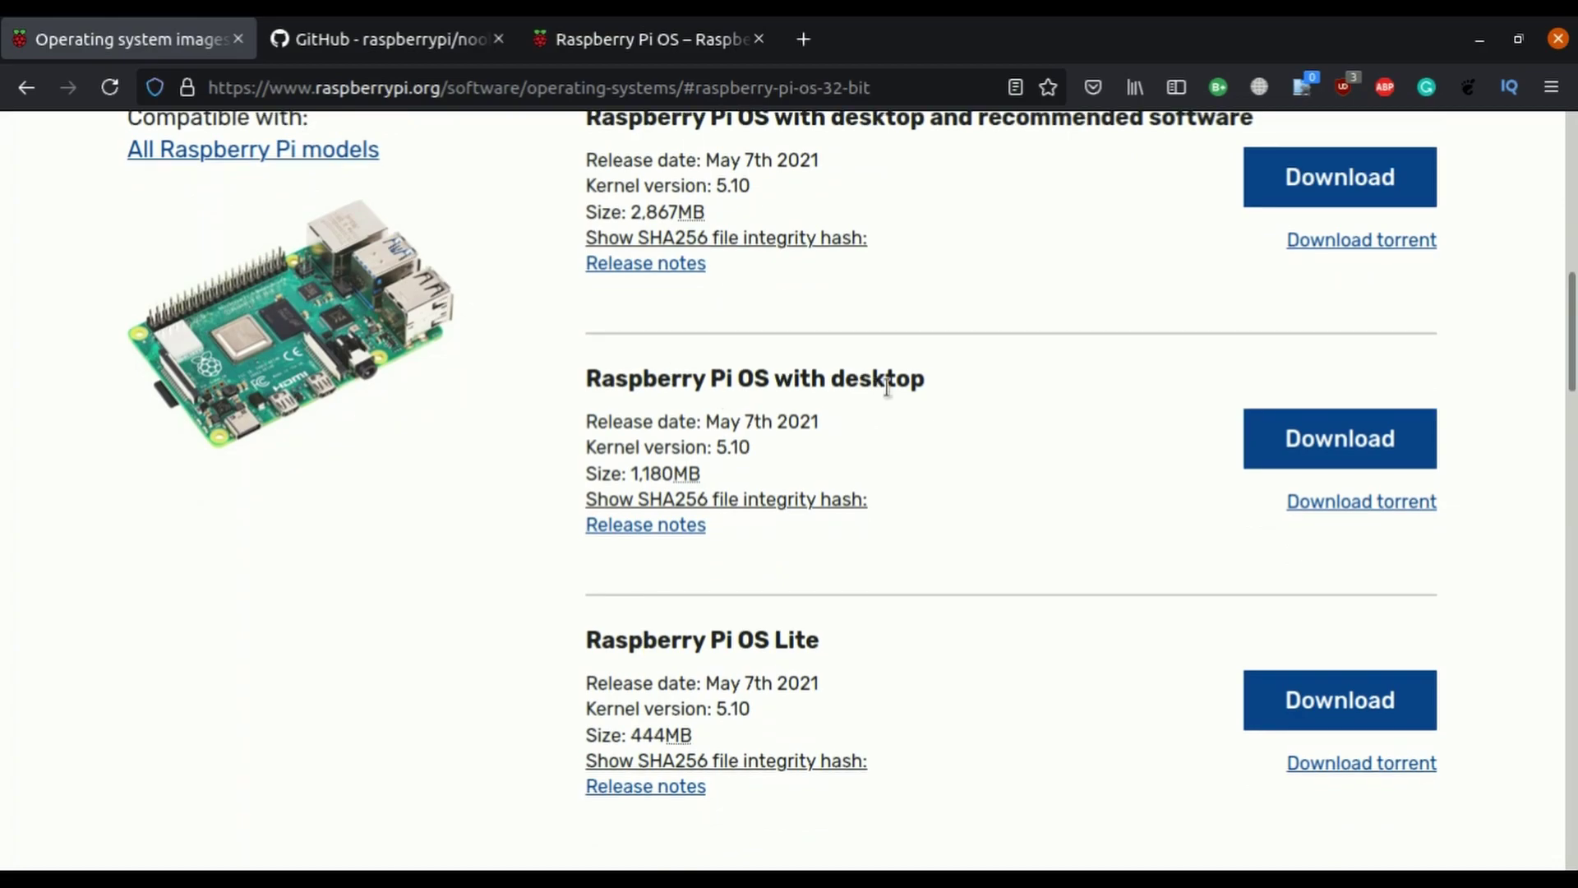
{"action": "scroll", "coordinate": [887, 385], "scroll_direction": "down", "scroll_amount": 4}
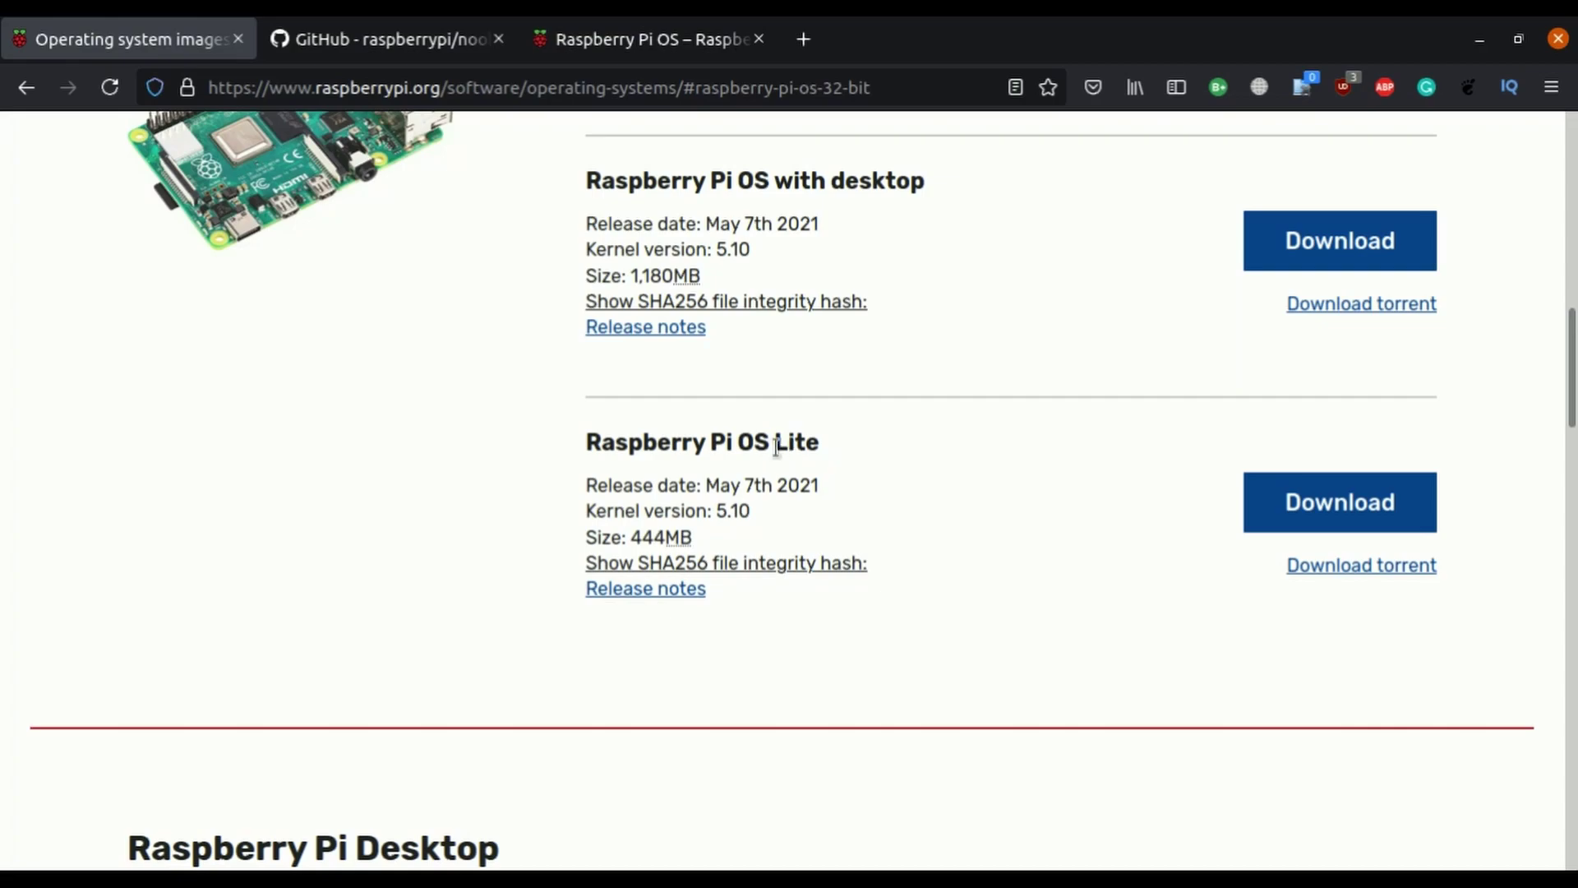
{"action": "scroll", "coordinate": [928, 466], "scroll_direction": "down", "scroll_amount": 6}
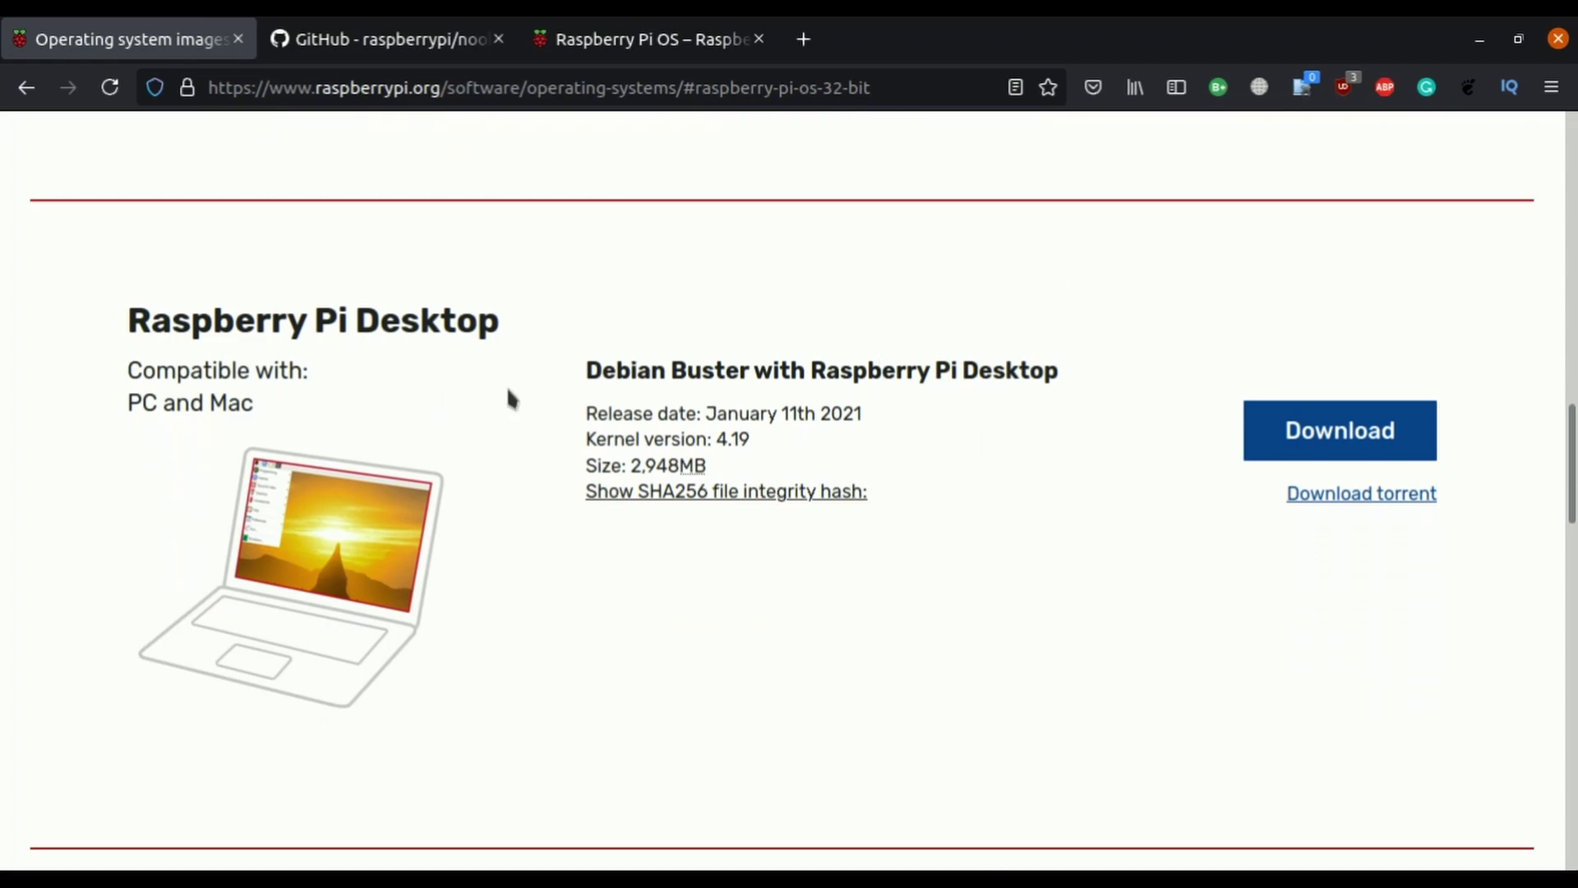
- Save 2021-05-07-raspios-buster-armhf-full.zip, the desktop and recommended software build
{"action": "scroll", "coordinate": [575, 320], "scroll_direction": "down", "scroll_amount": 8}
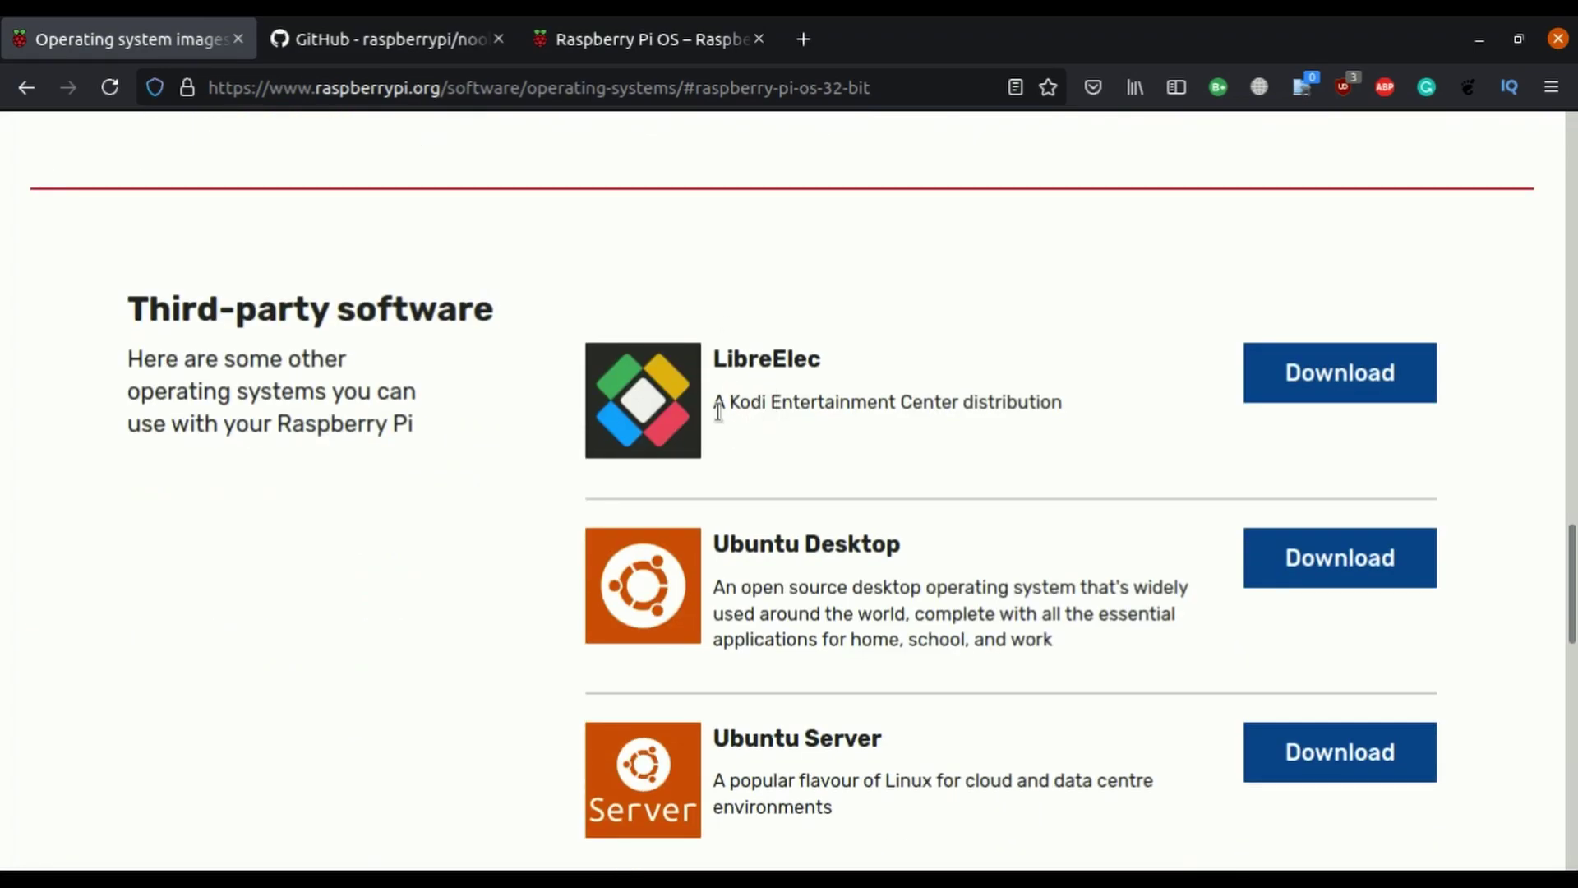
{"action": "scroll", "coordinate": [1049, 420], "scroll_direction": "down", "scroll_amount": 3}
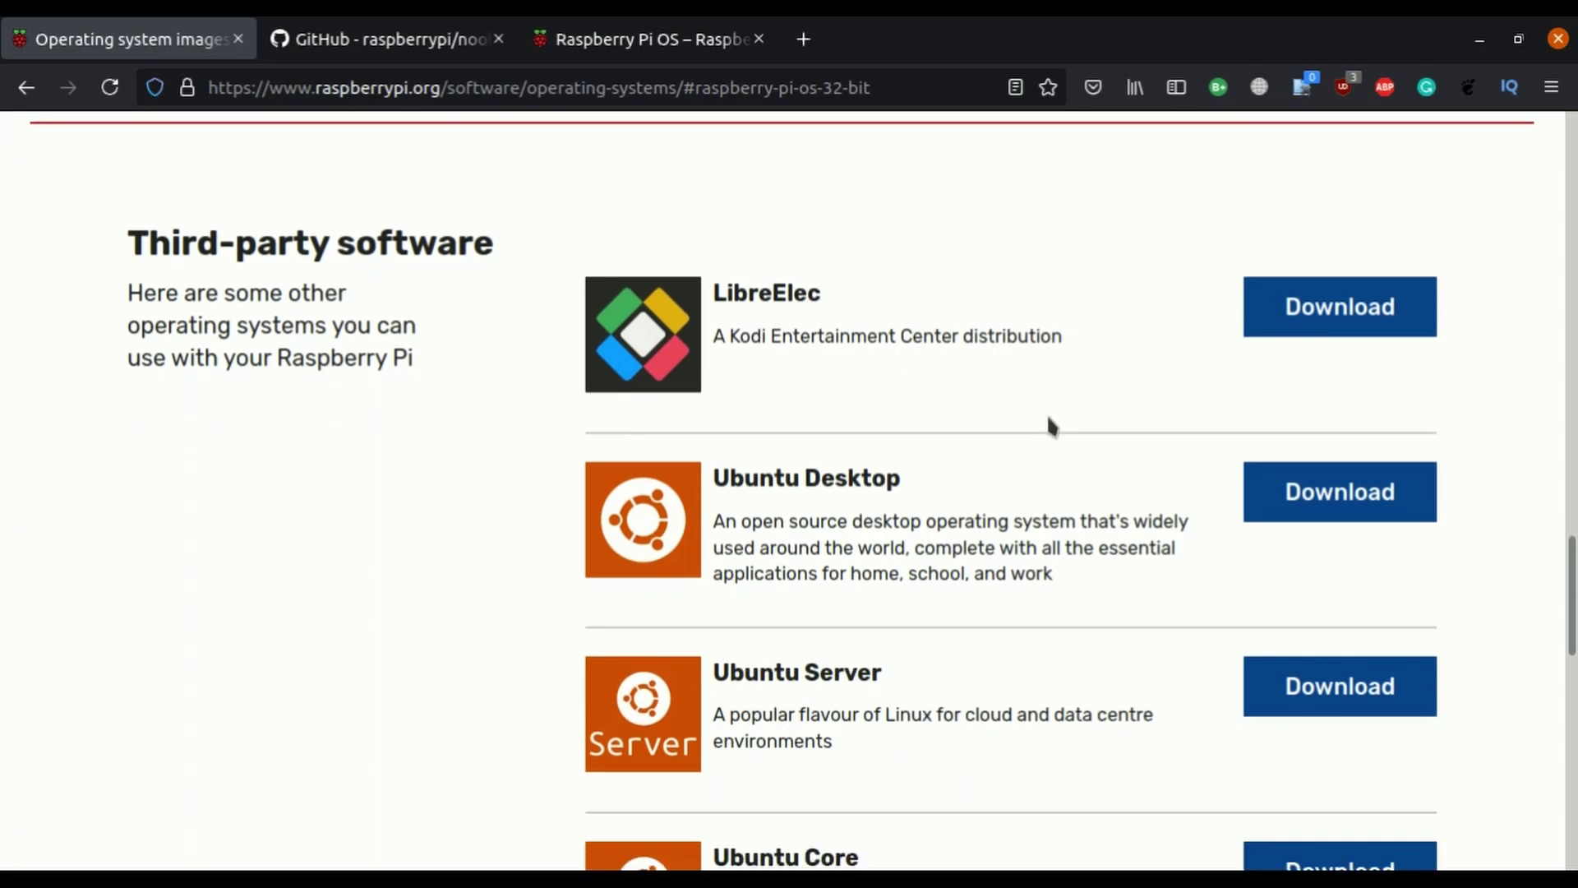
{"action": "scroll", "coordinate": [886, 405], "scroll_direction": "down", "scroll_amount": 6}
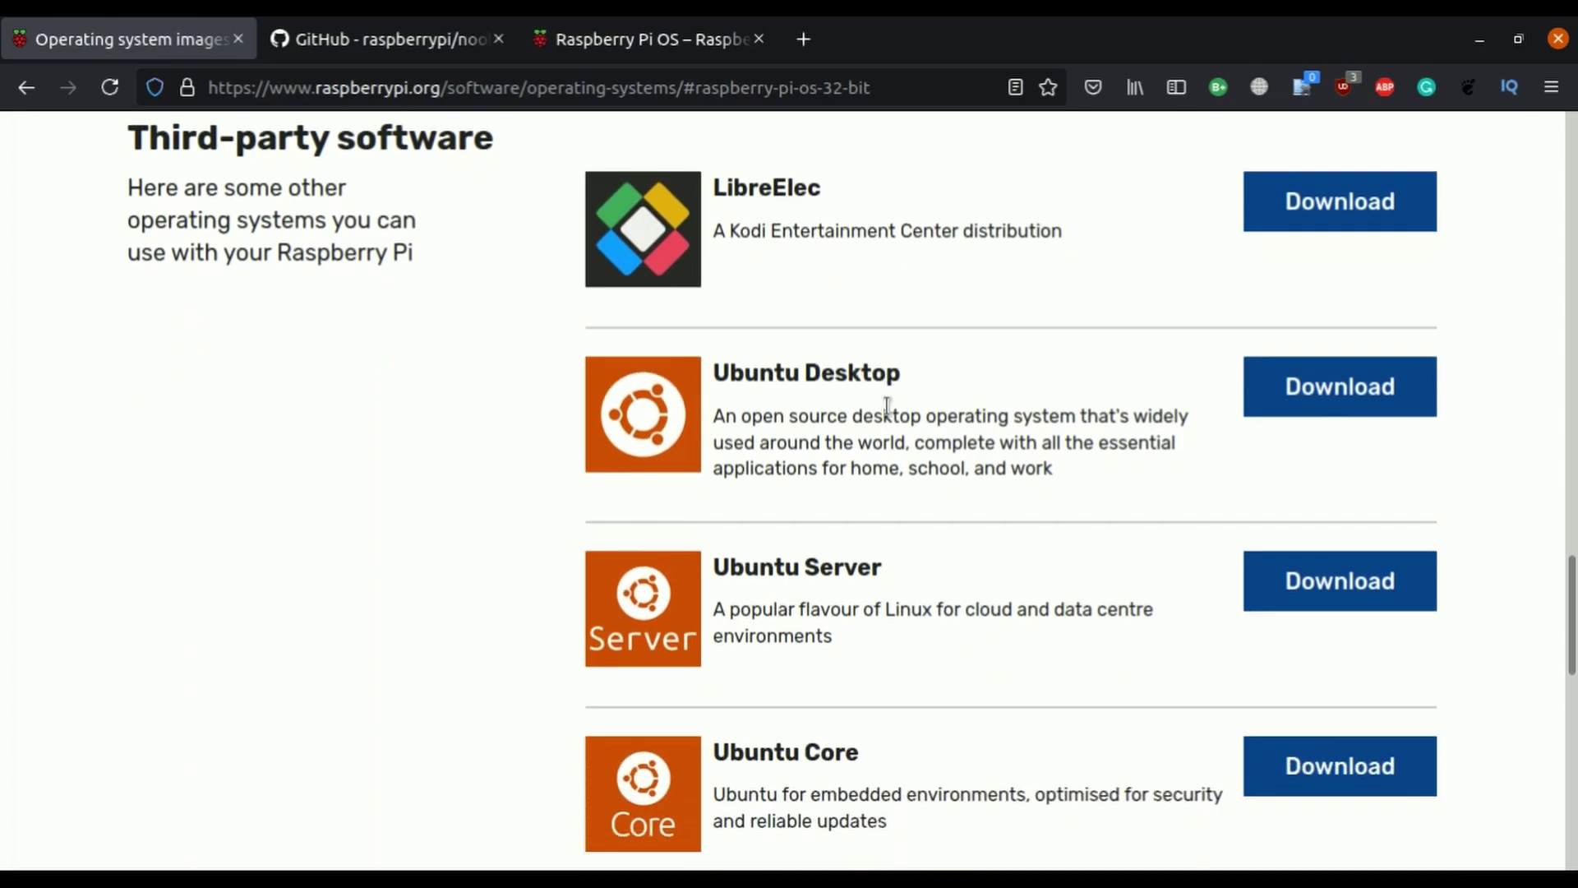
{"action": "scroll", "coordinate": [976, 540], "scroll_direction": "down", "scroll_amount": 6}
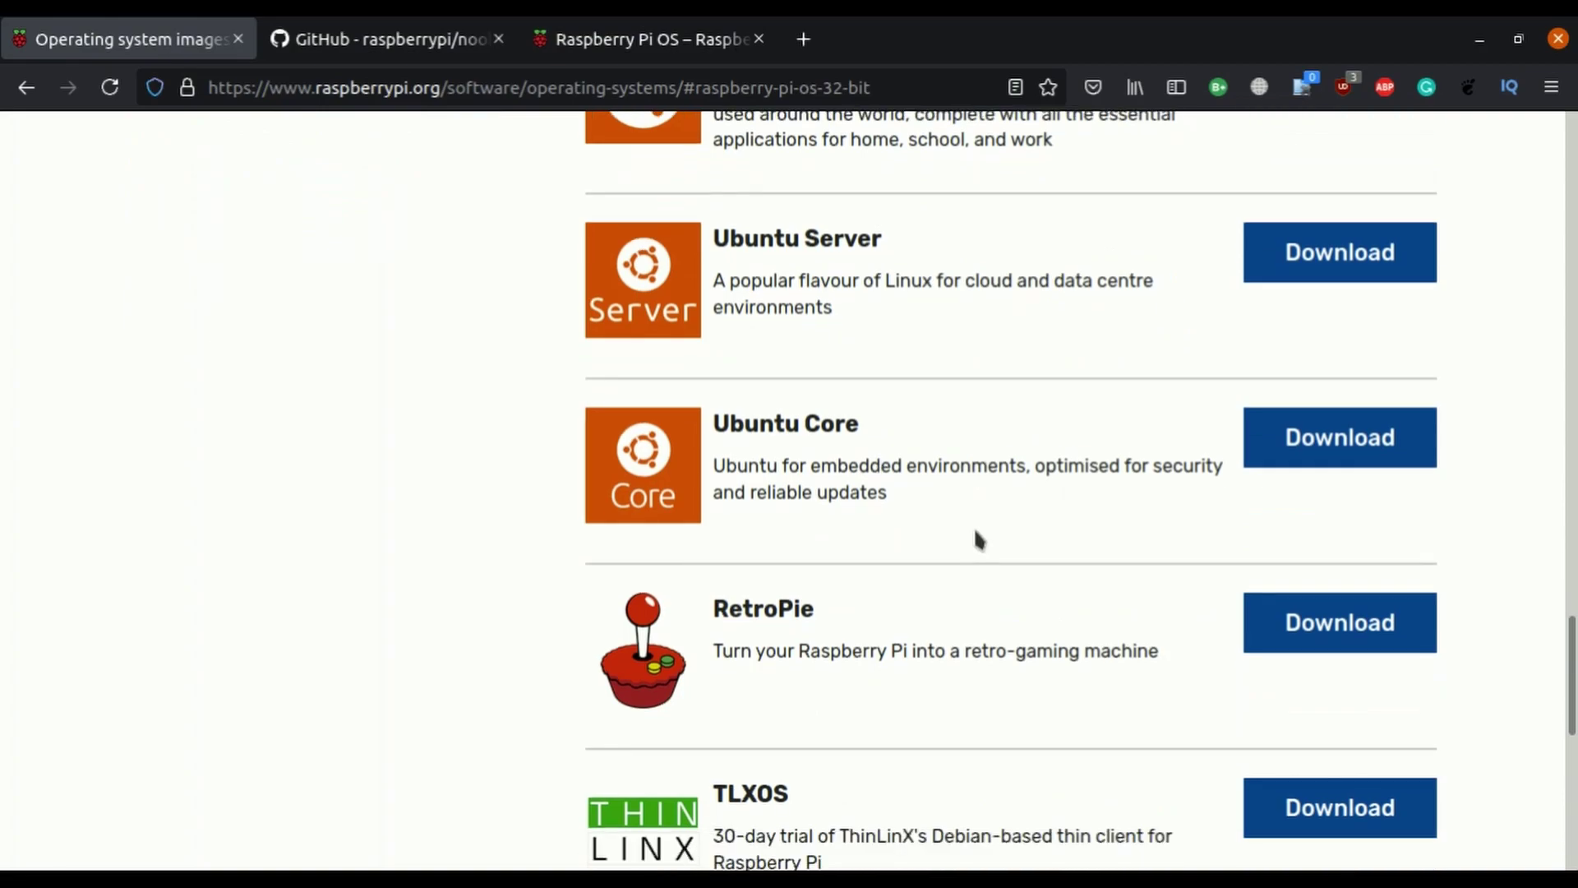
{"action": "scroll", "coordinate": [983, 472], "scroll_direction": "up", "scroll_amount": 6}
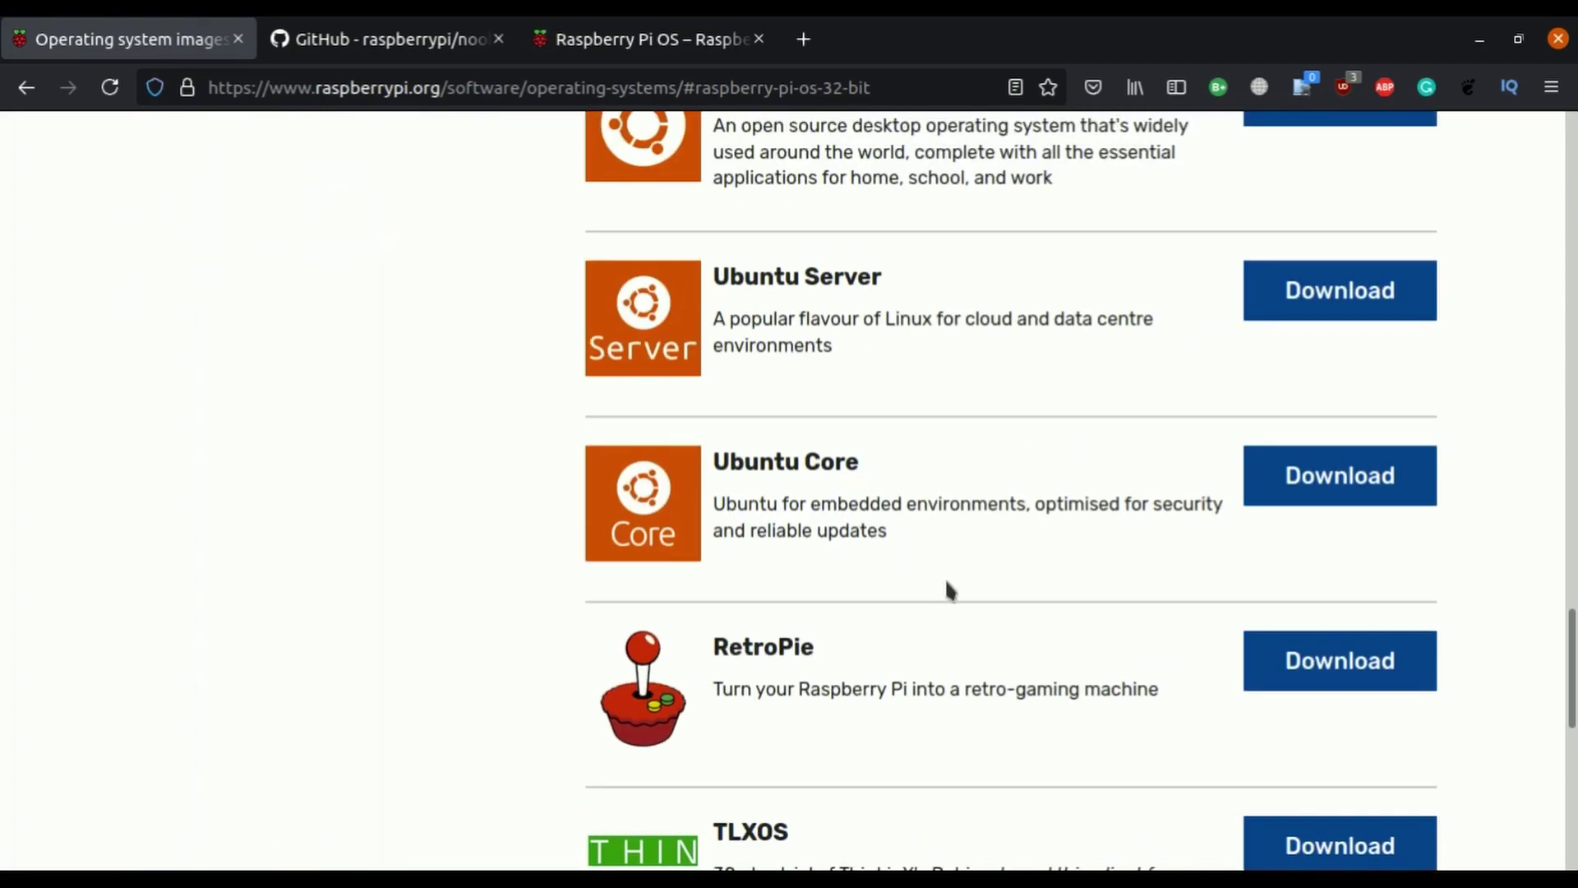
{"action": "scroll", "coordinate": [945, 585], "scroll_direction": "up", "scroll_amount": 8}
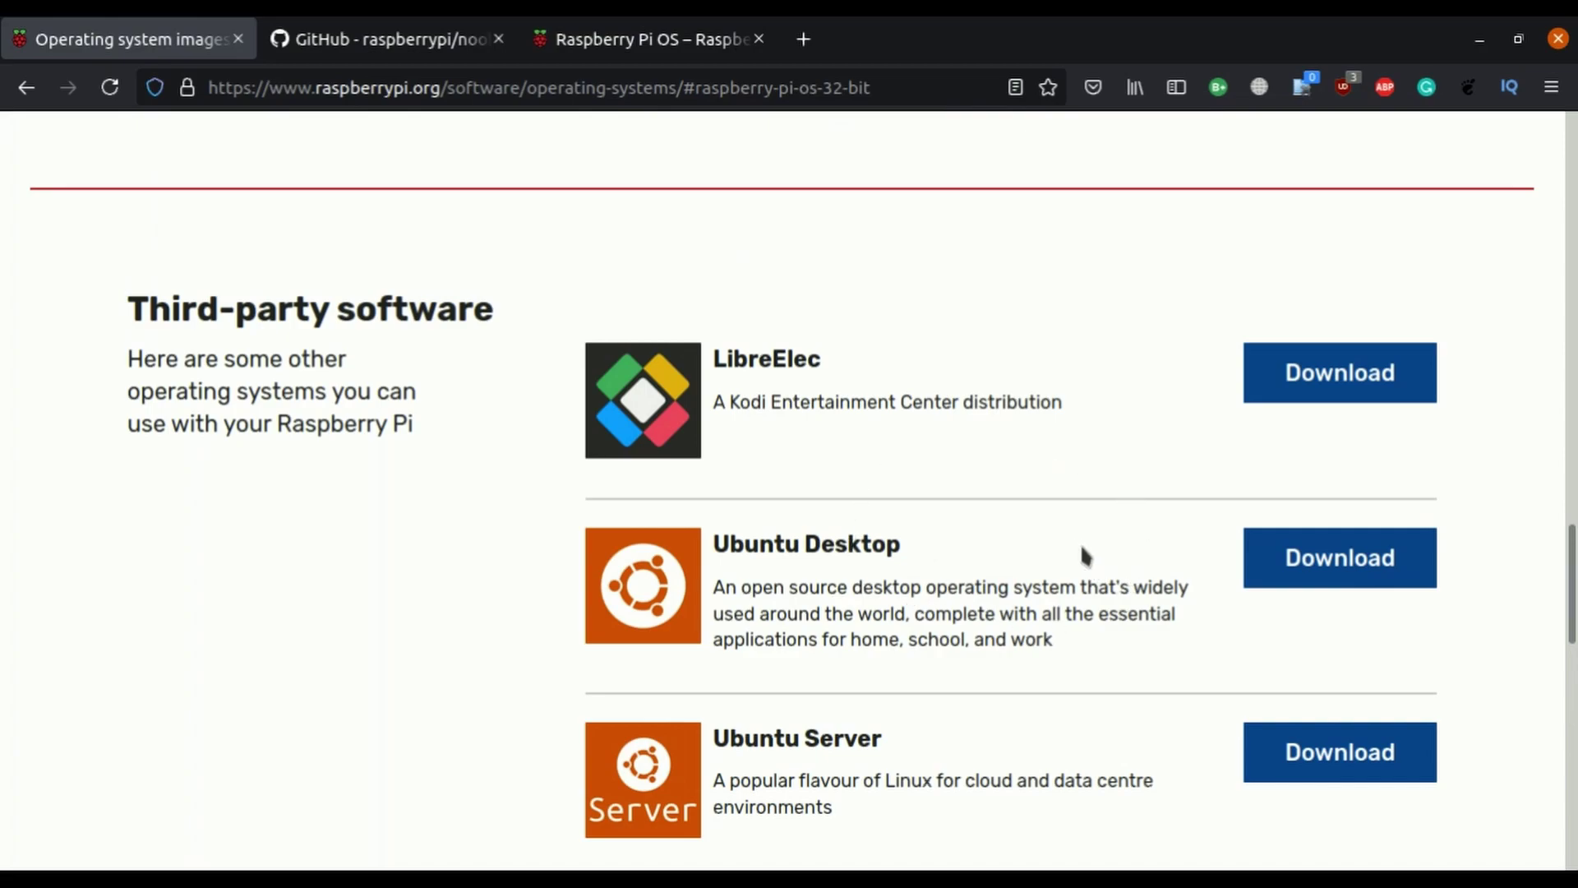
{"action": "scroll", "coordinate": [1082, 553], "scroll_direction": "up", "scroll_amount": 20}
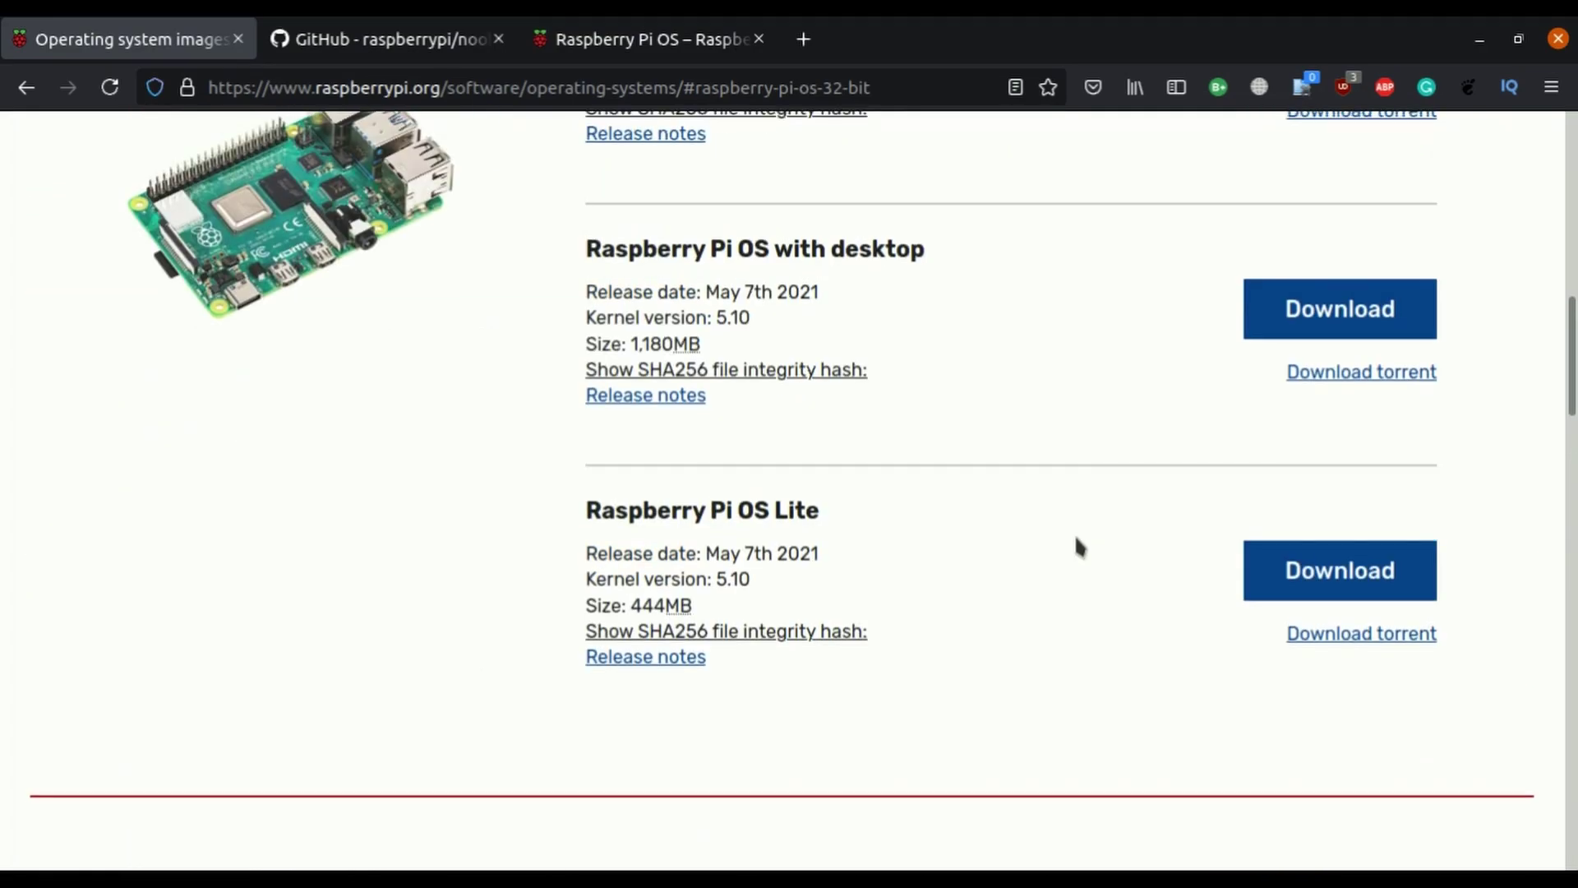
{"action": "scroll", "coordinate": [1079, 546], "scroll_direction": "up", "scroll_amount": 4}
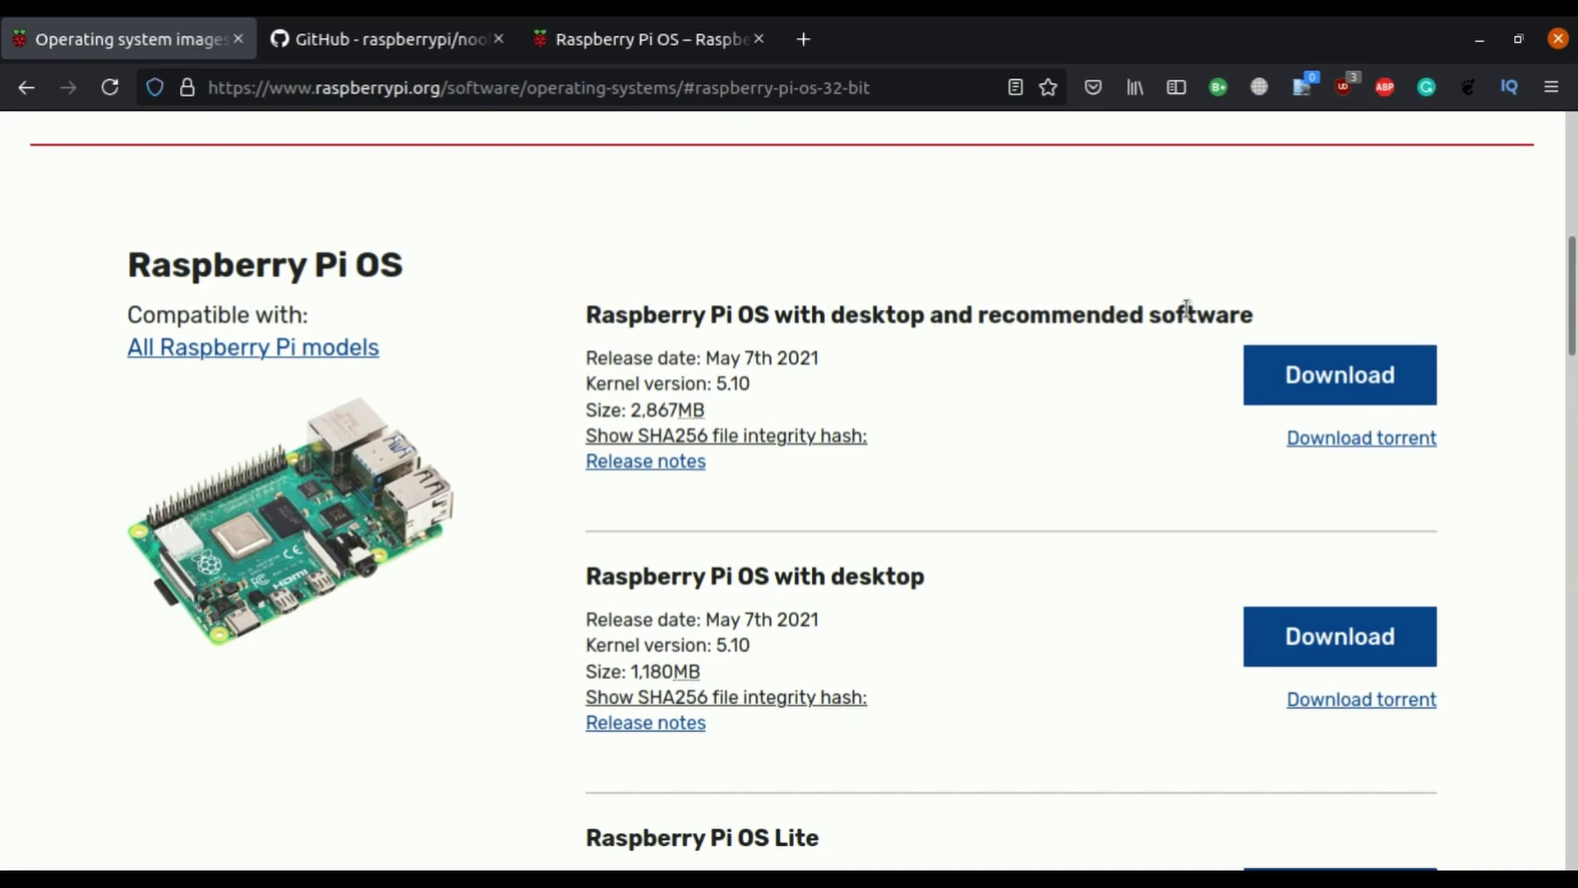
{"action": "left_click", "coordinate": [1392, 399]}
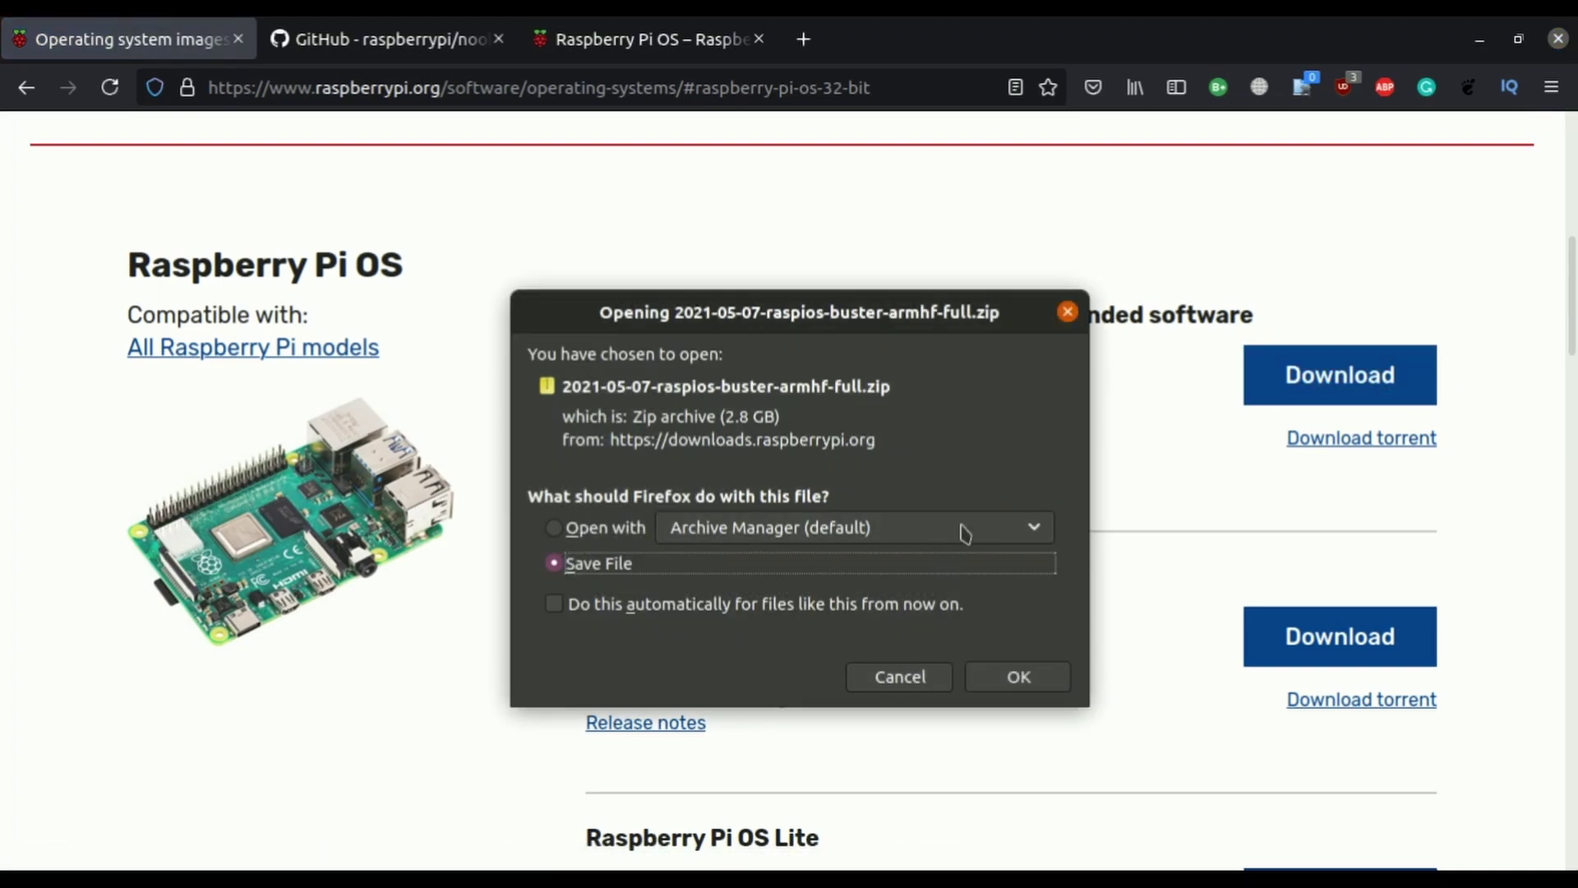
{"action": "left_click", "coordinate": [1013, 677]}
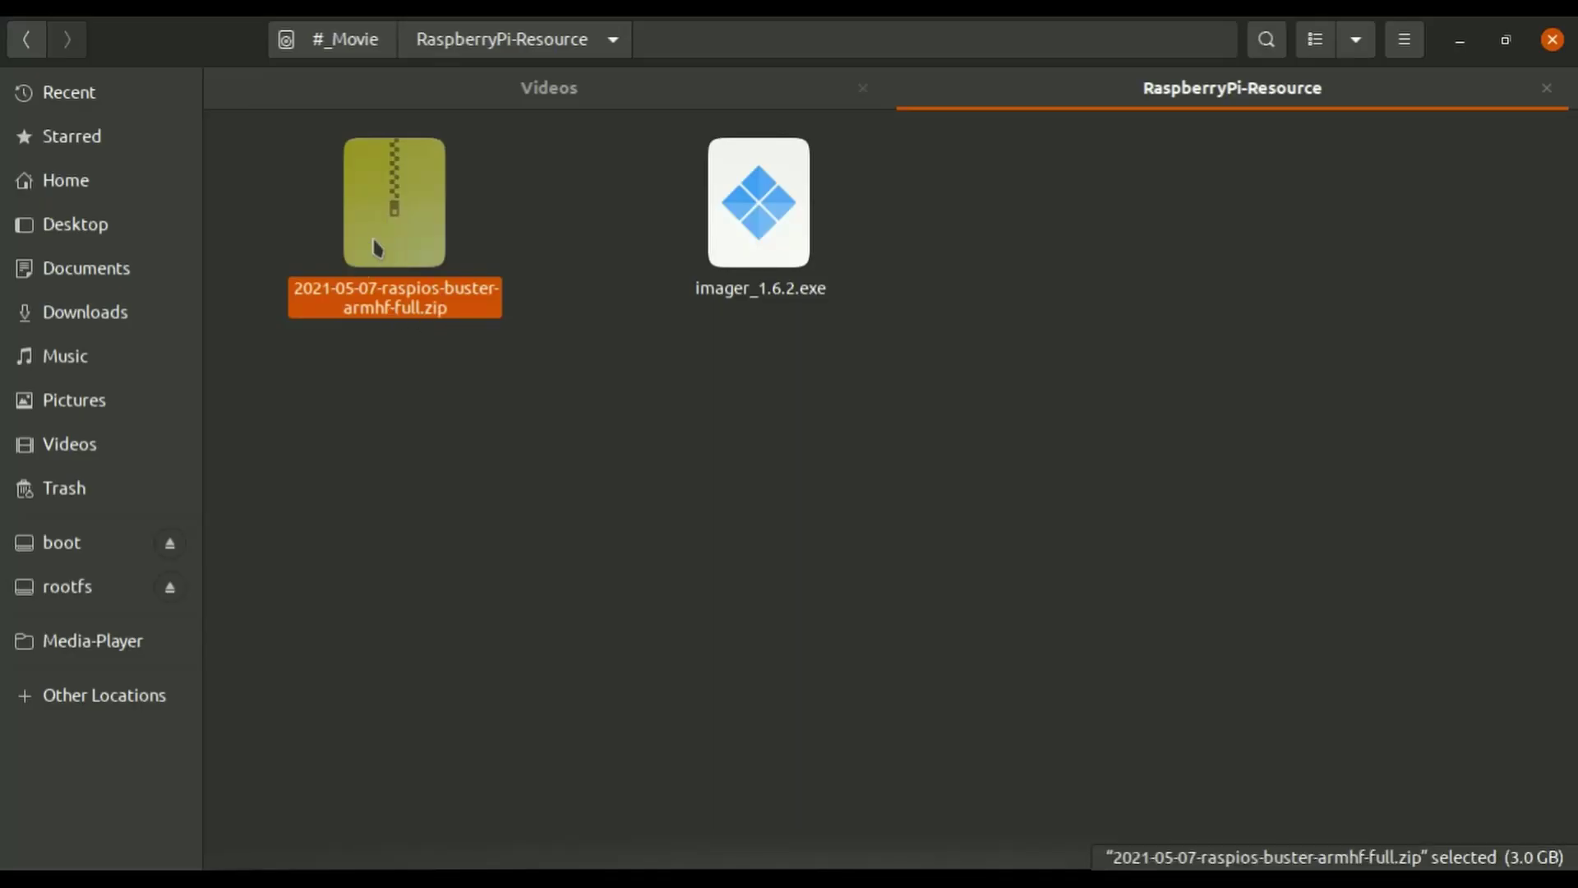
- Extract 2021-05-07-raspios-buster-armhf-full.zip here to get the 8.6 GB .img file
{"action": "right_click", "coordinate": [399, 240]}
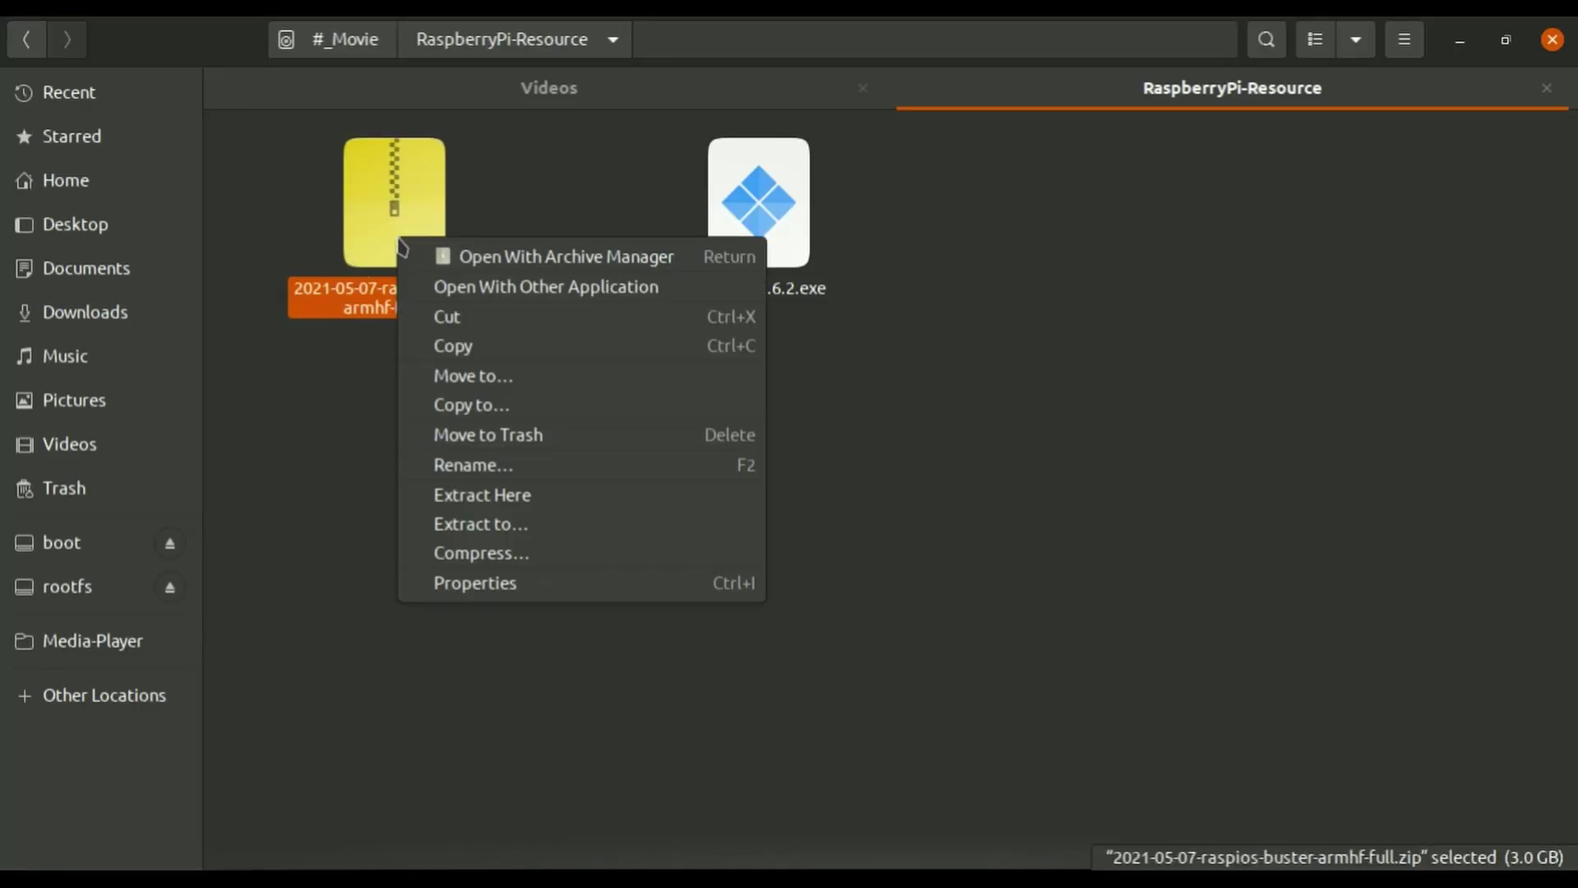
{"action": "left_click", "coordinate": [517, 495]}
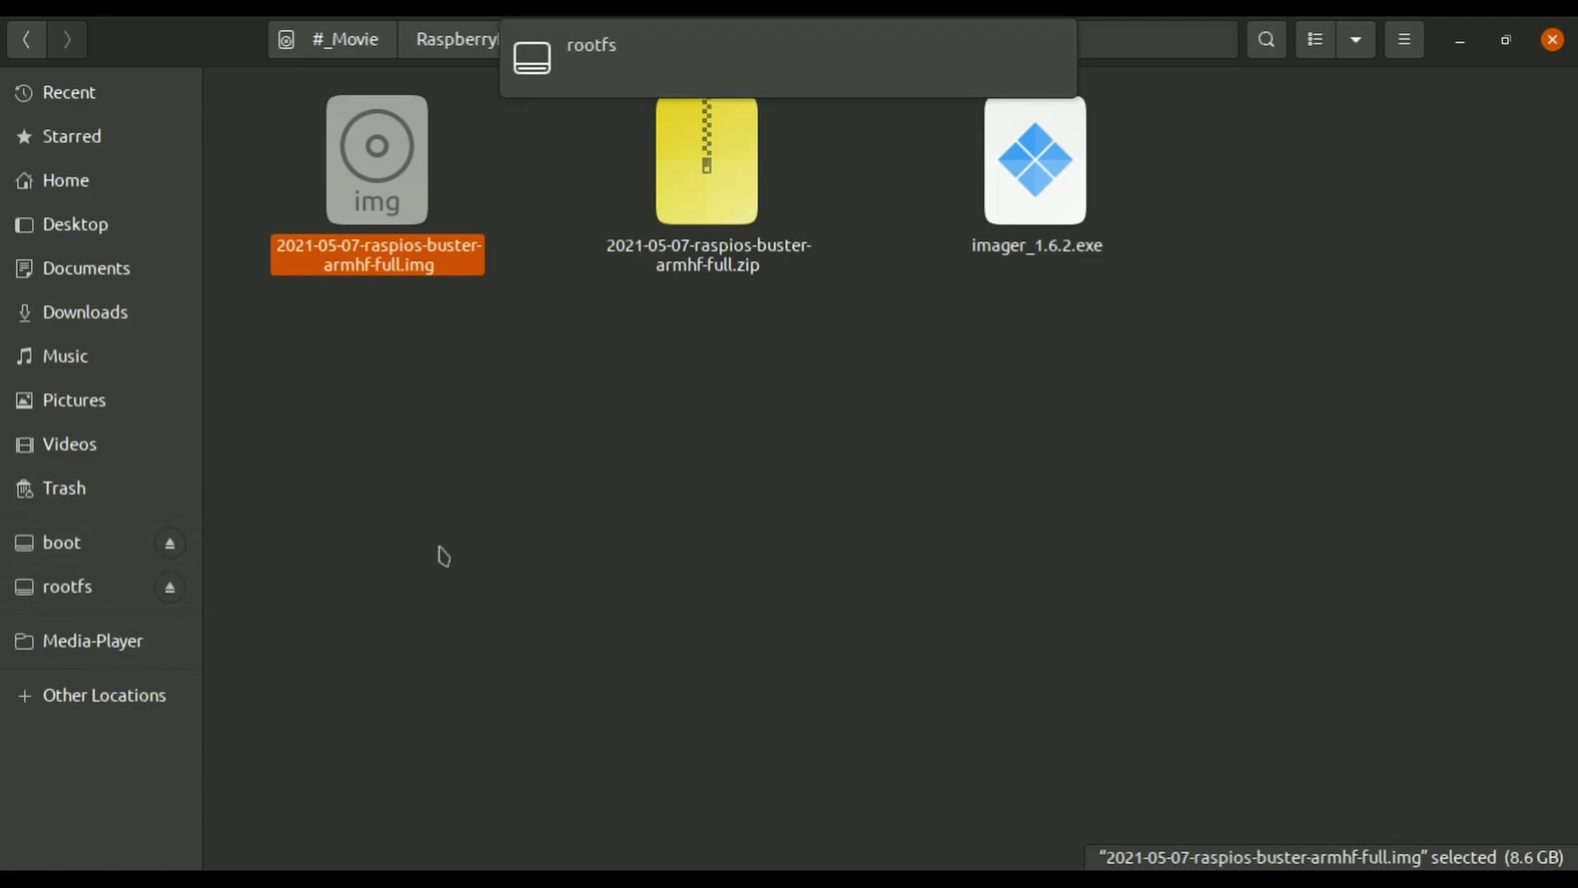
- Launch Disks from the Activities search and select the 32 GB drive
{"action": "key", "text": "super"}
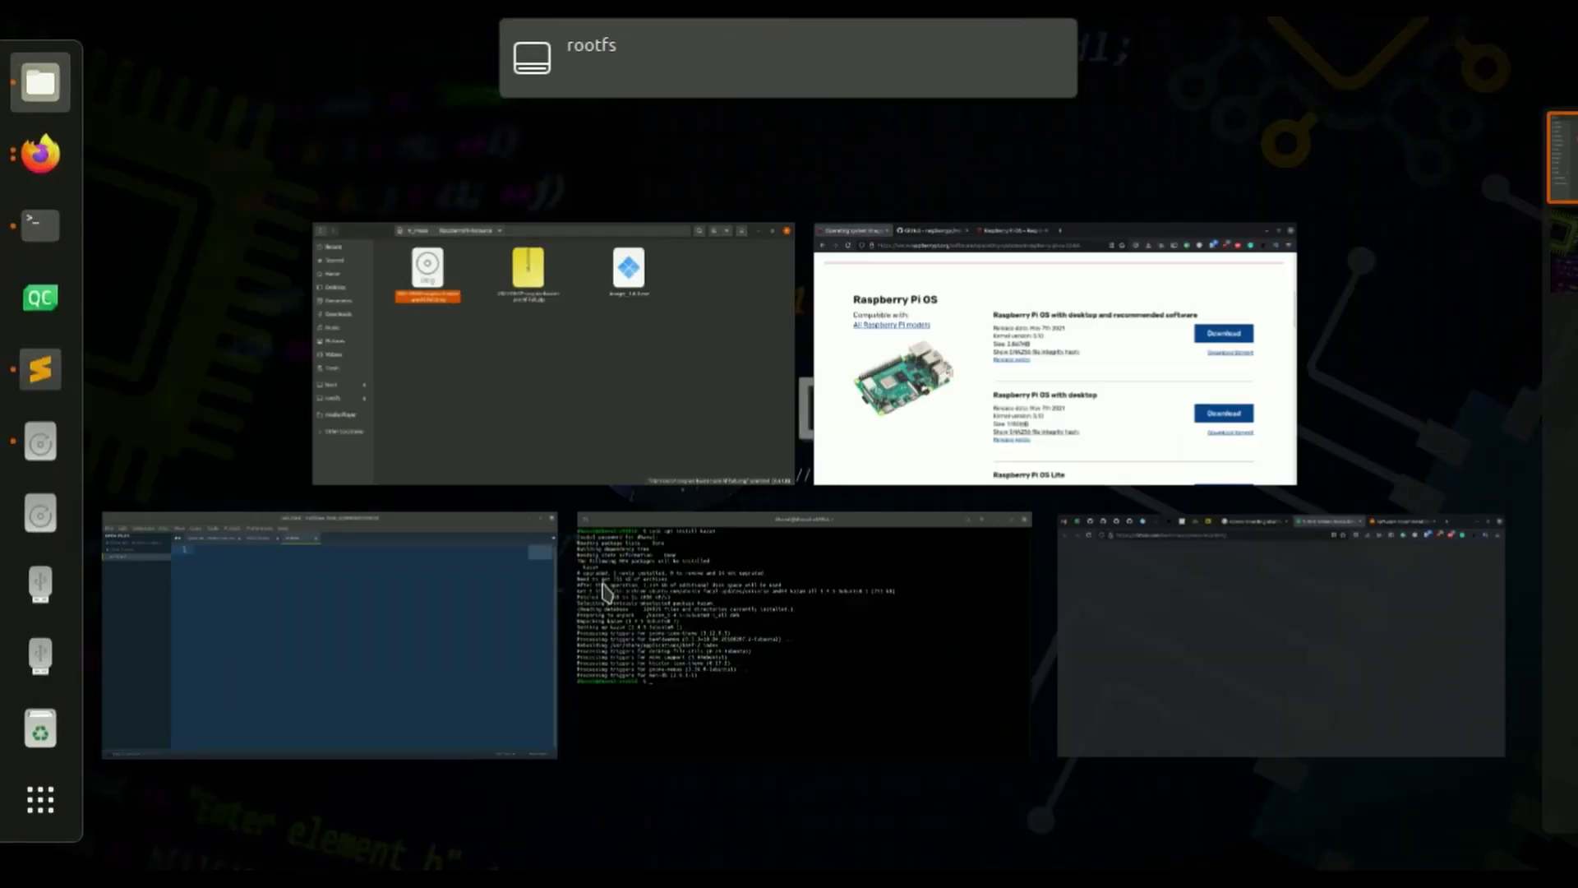
{"action": "type", "text": "disk"}
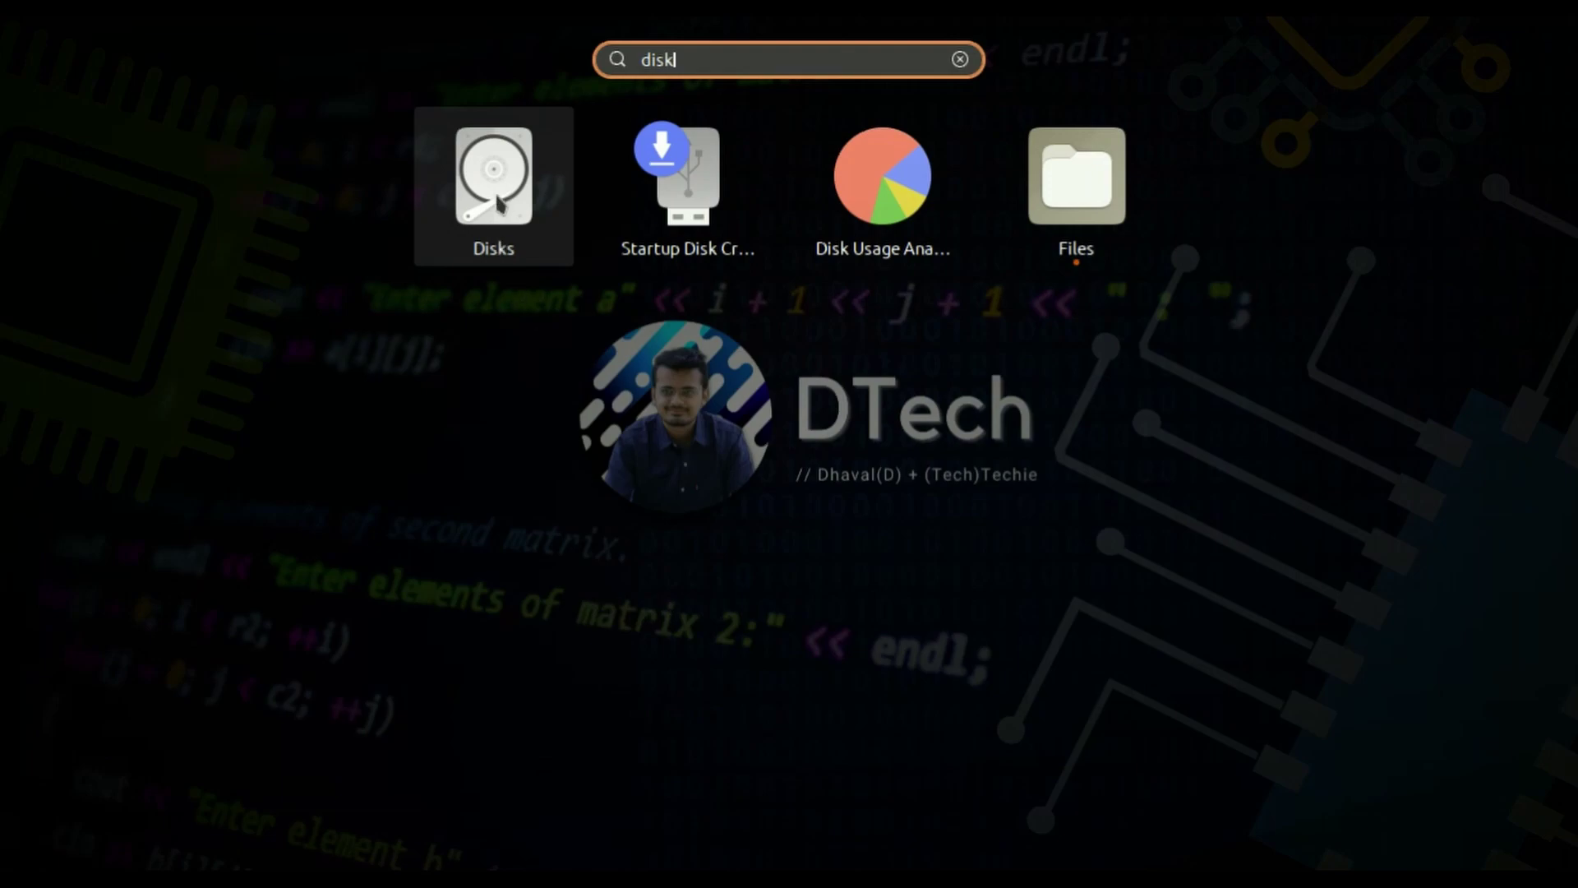
{"action": "left_click", "coordinate": [495, 170]}
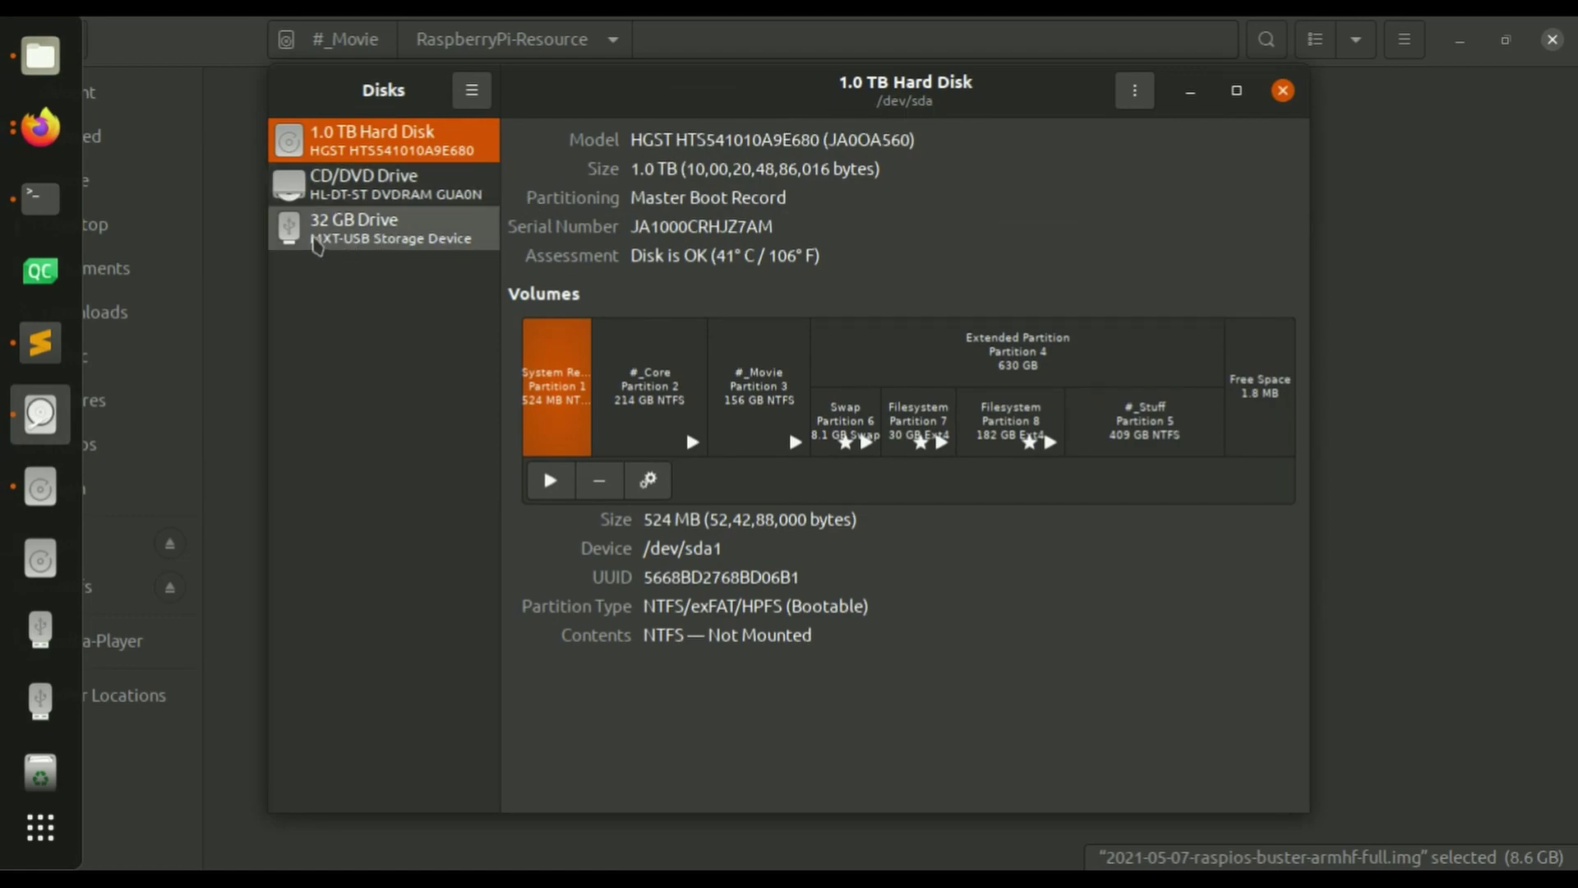
{"action": "left_click", "coordinate": [391, 243]}
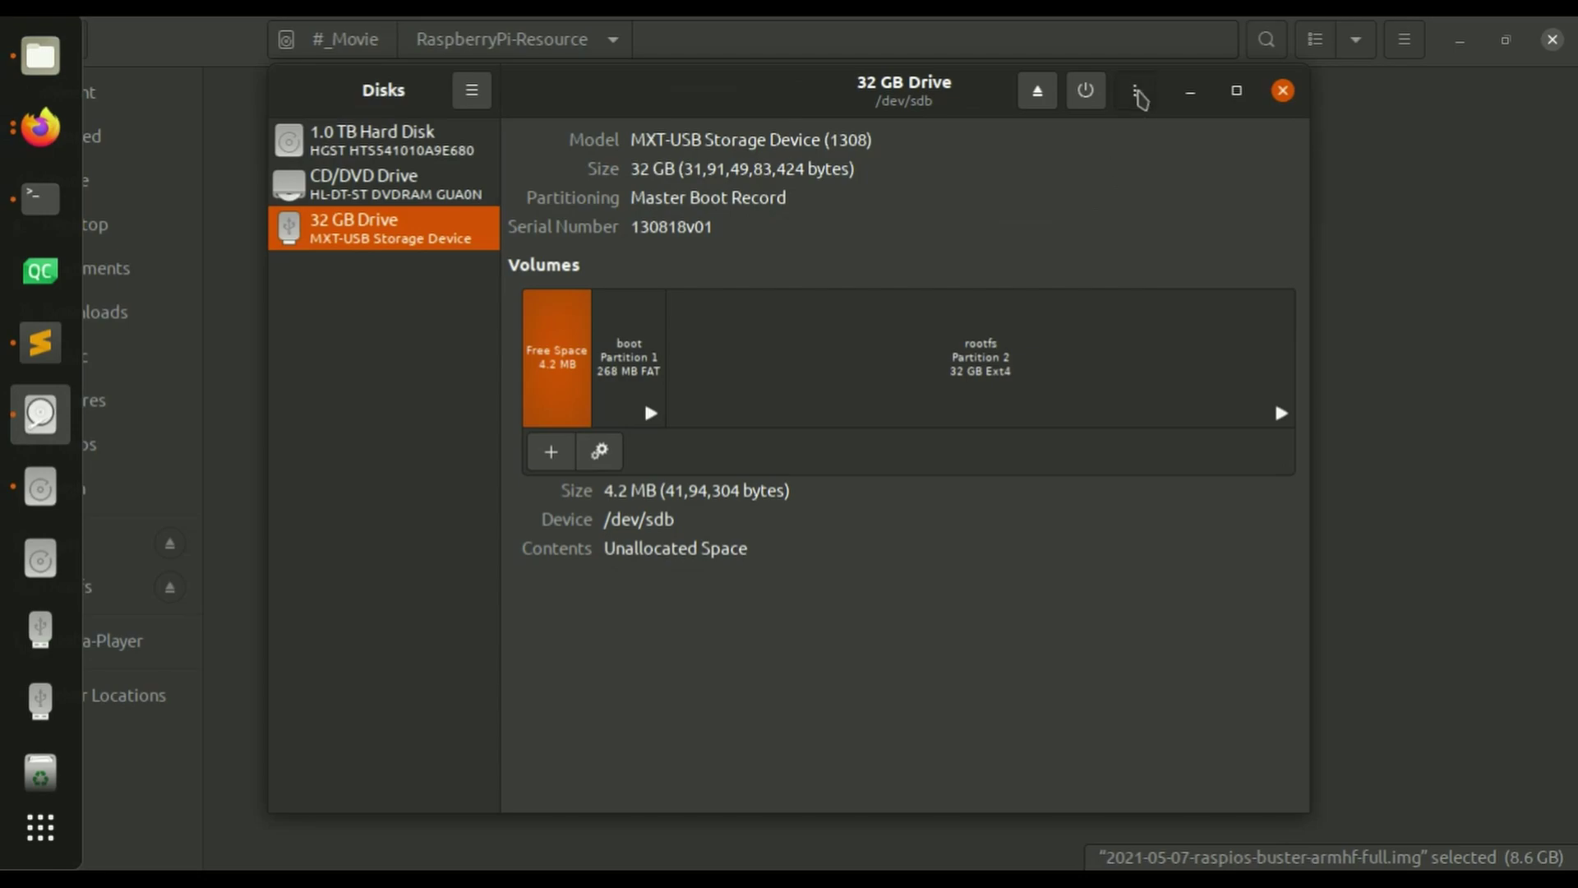
- Format the 32 GB drive with MBR/DOS partitioning, leaving it unallocated, then close Disks
{"action": "left_click", "coordinate": [1135, 91]}
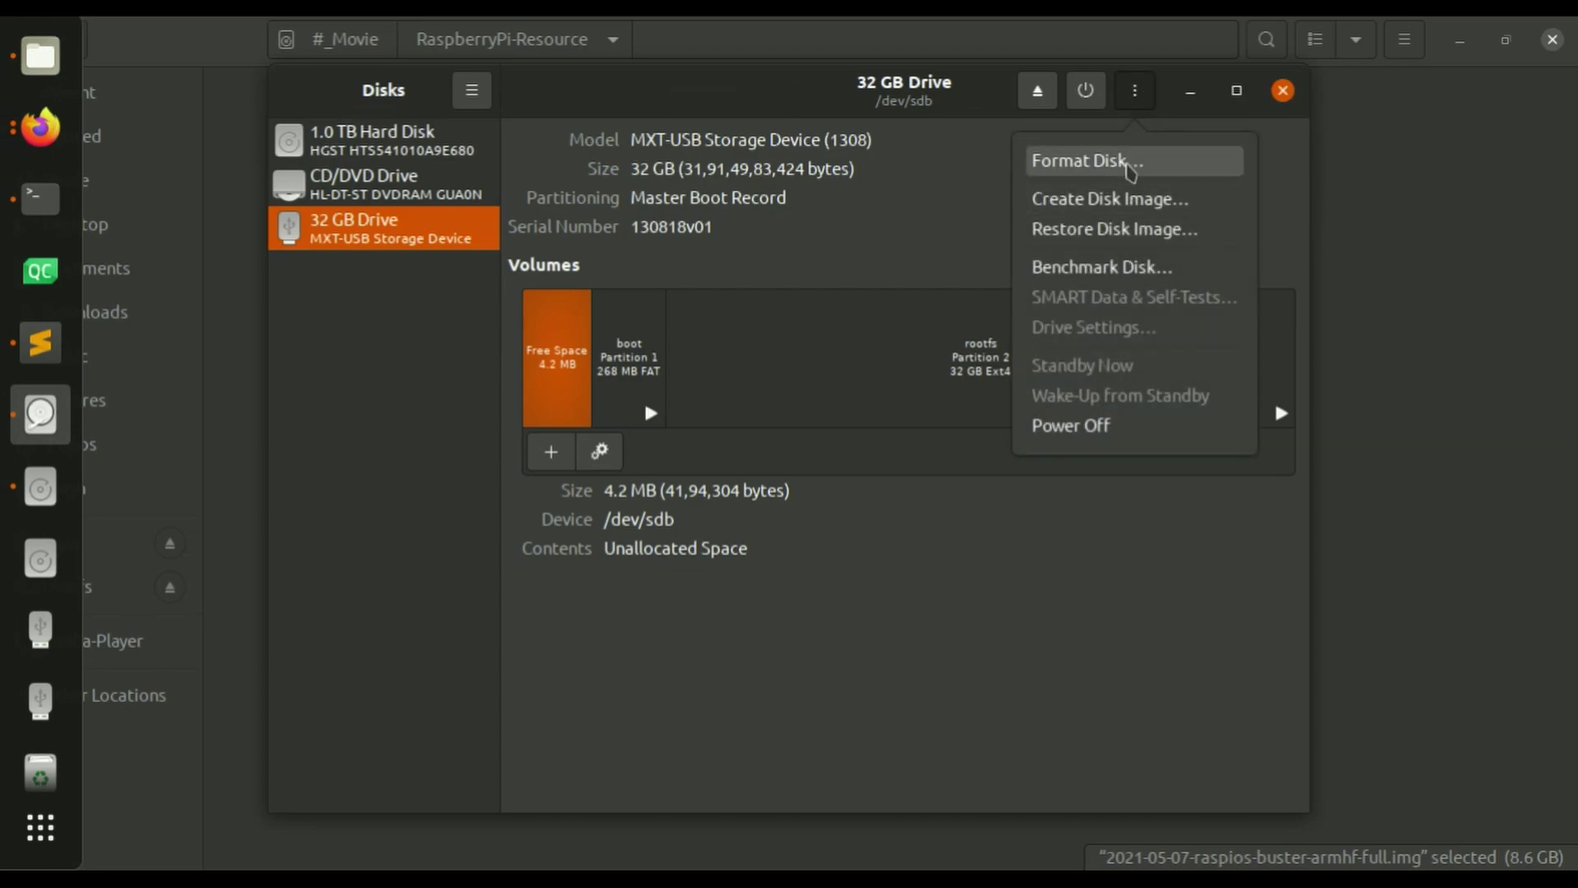
{"action": "left_click", "coordinate": [1126, 161]}
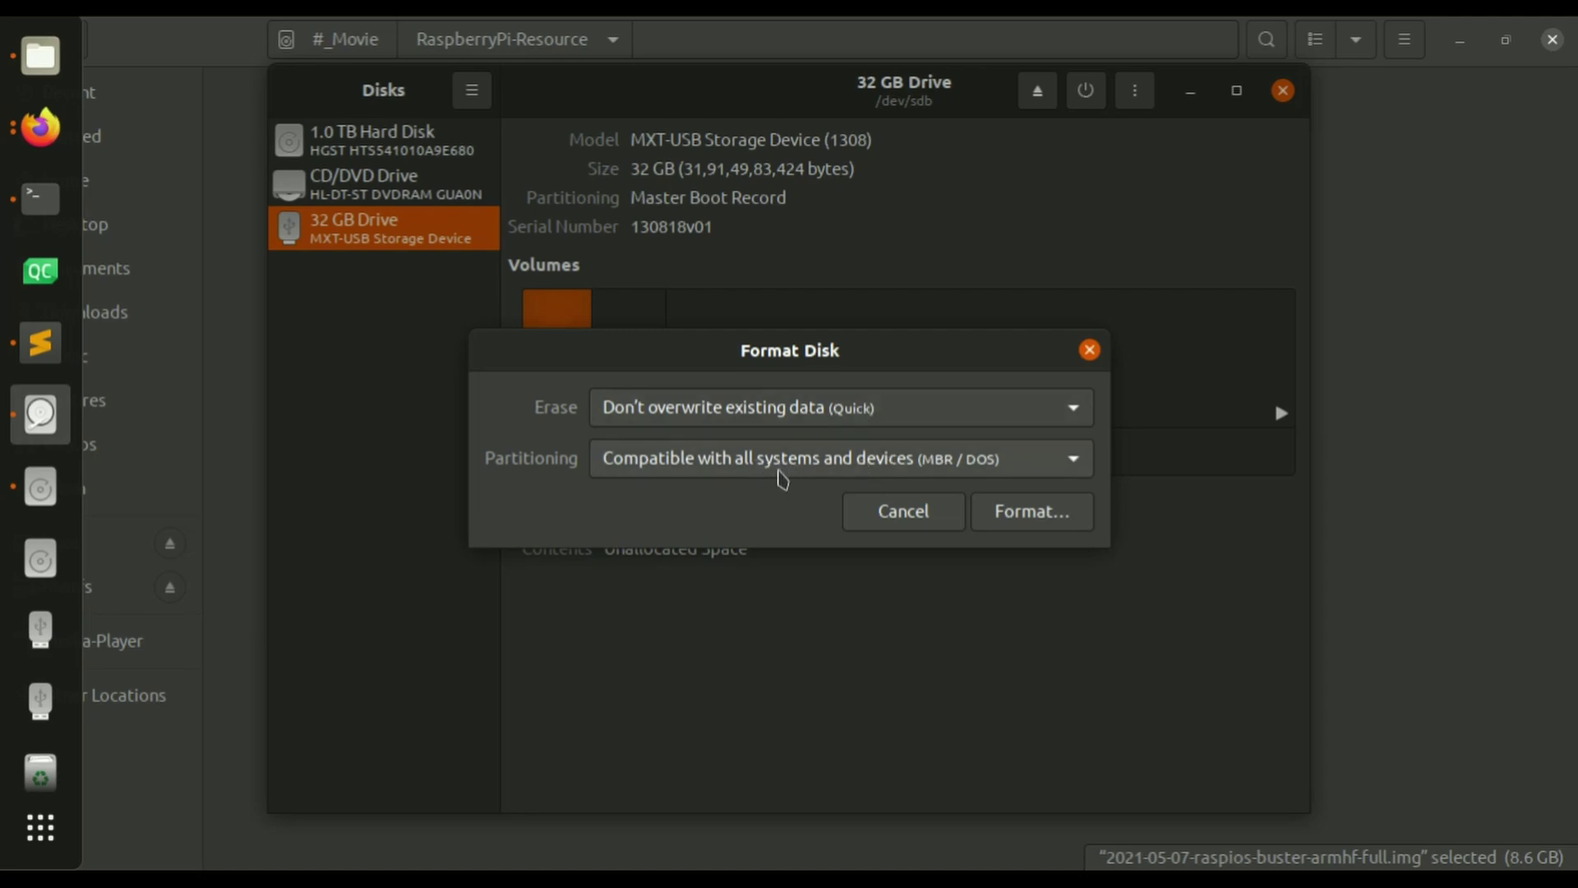
{"action": "left_click", "coordinate": [977, 465]}
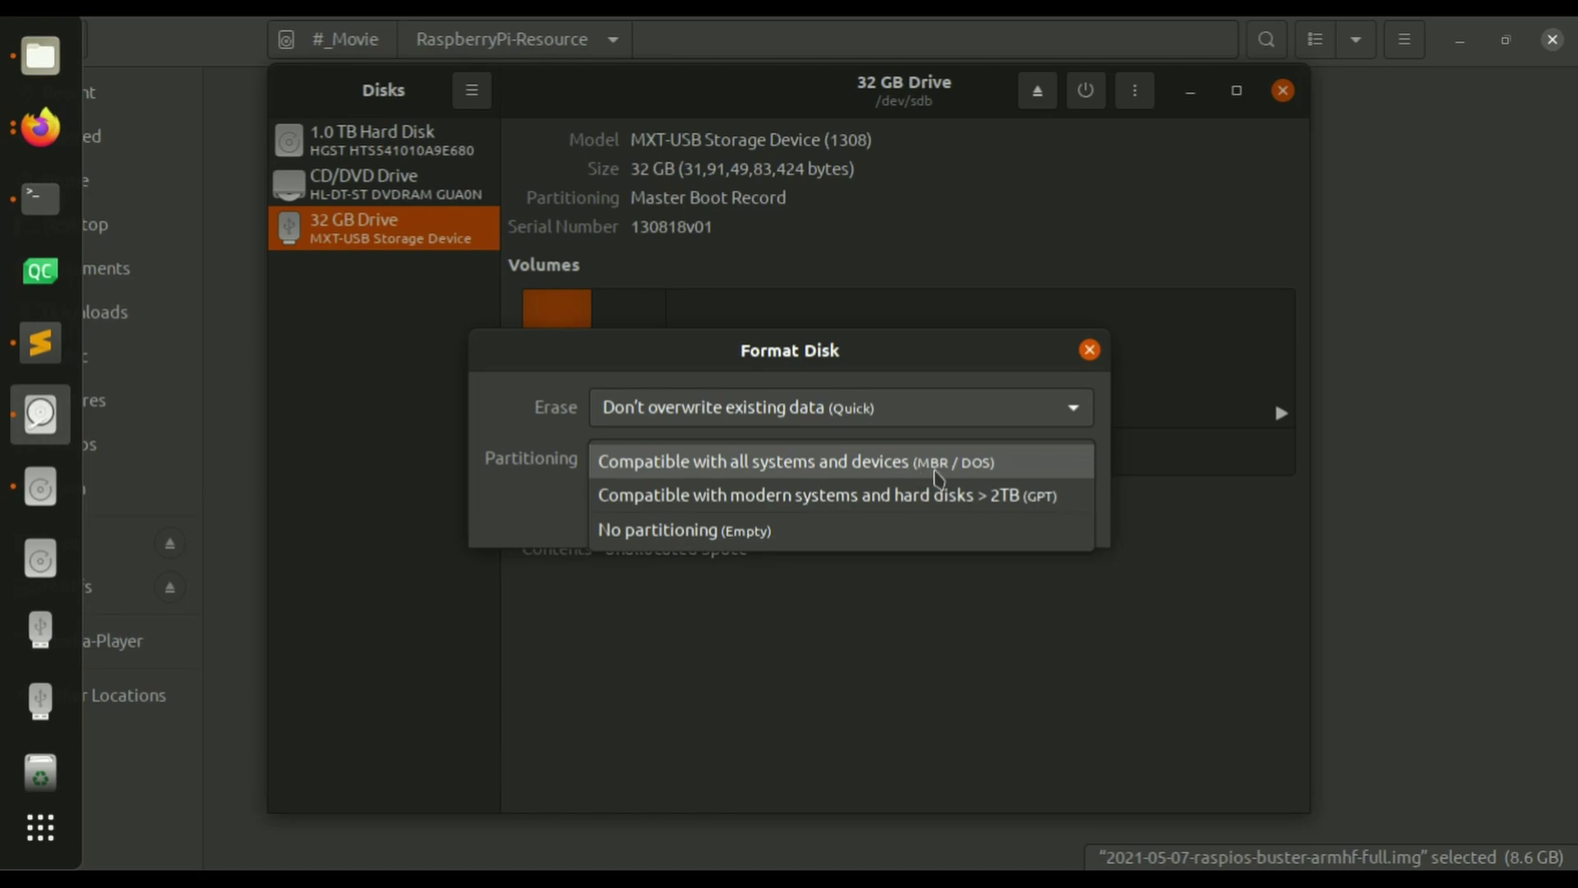
{"action": "left_click", "coordinate": [936, 465]}
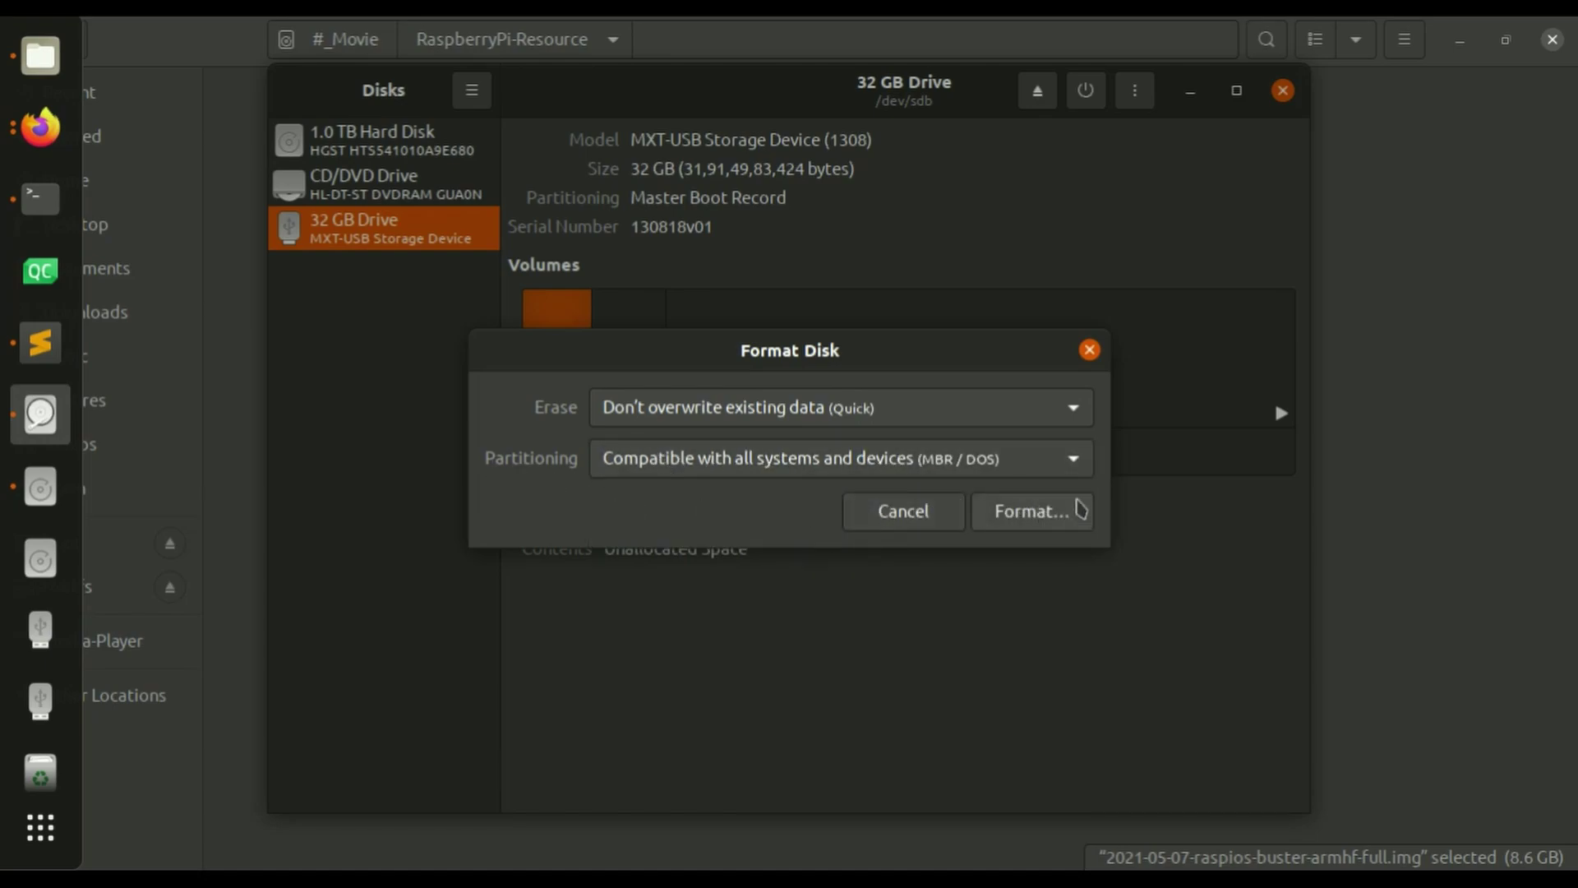
{"action": "left_click", "coordinate": [1040, 512]}
{"action": "left_click", "coordinate": [1007, 637]}
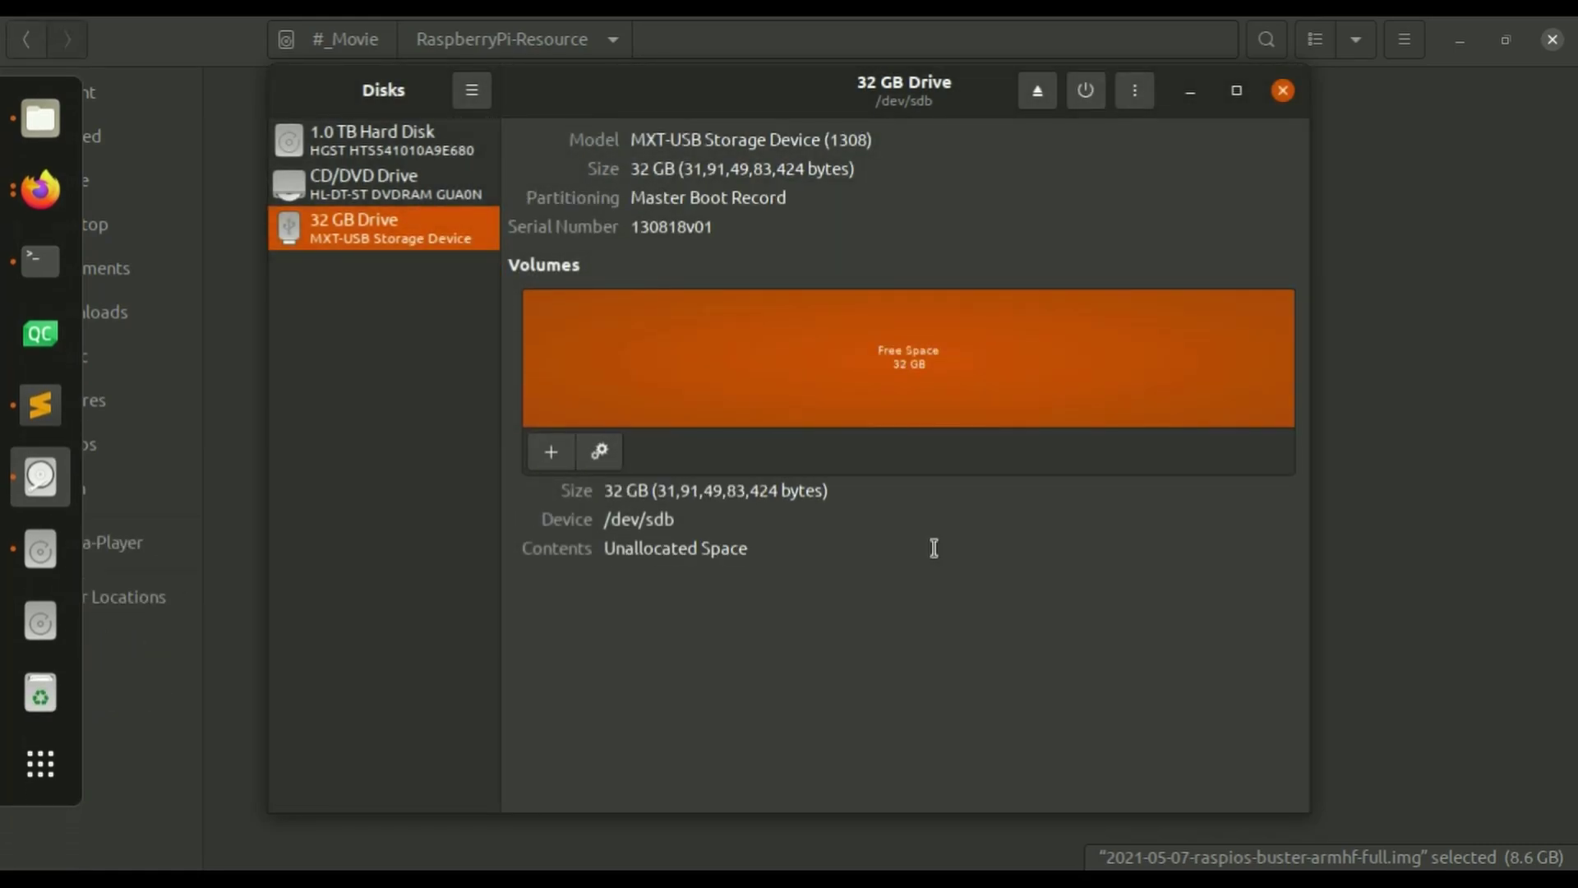
{"action": "left_click", "coordinate": [1282, 91]}
{"action": "left_click", "coordinate": [974, 401]}
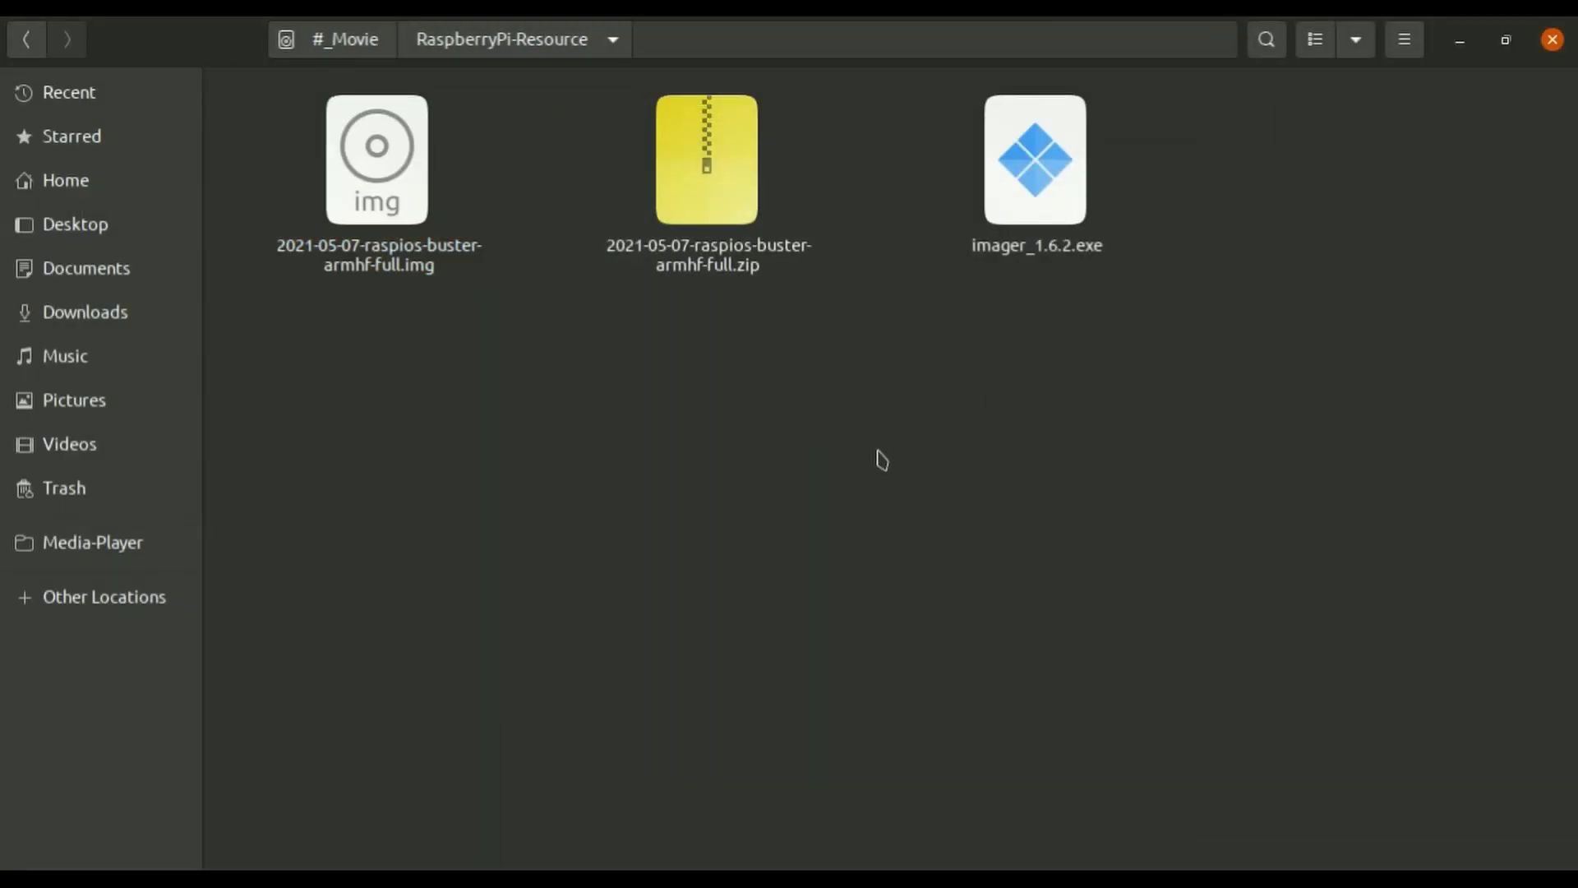
- Download imager_1.6.2_amd64.deb, Raspberry Pi Imager for Ubuntu x86, from the raspberrypi.org Software page
{"action": "left_click", "coordinate": [415, 171]}
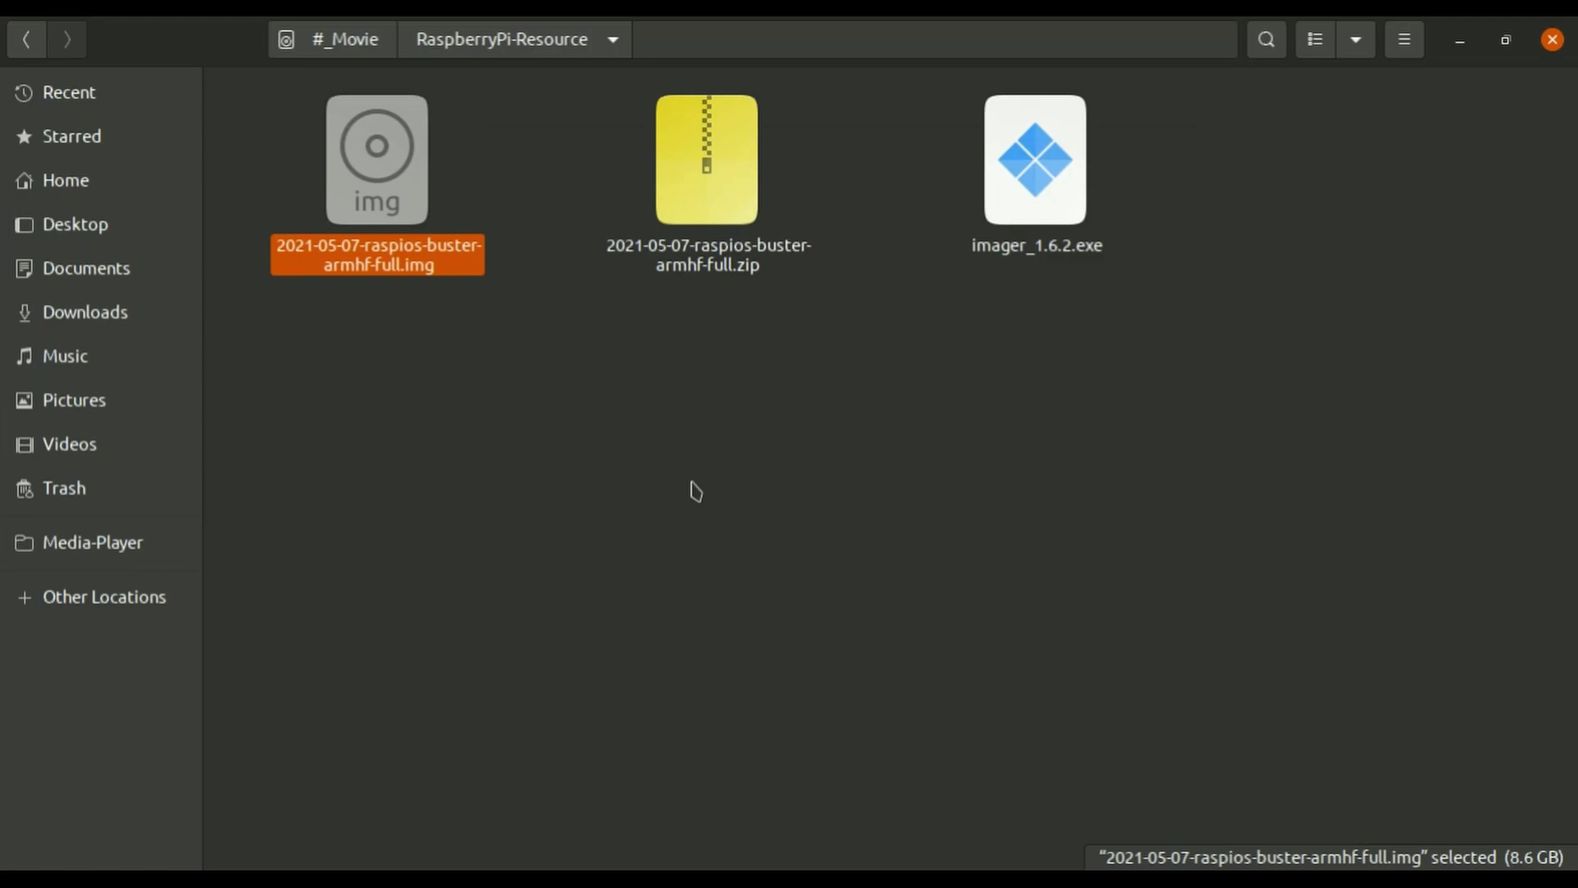
{"action": "key", "text": "super"}
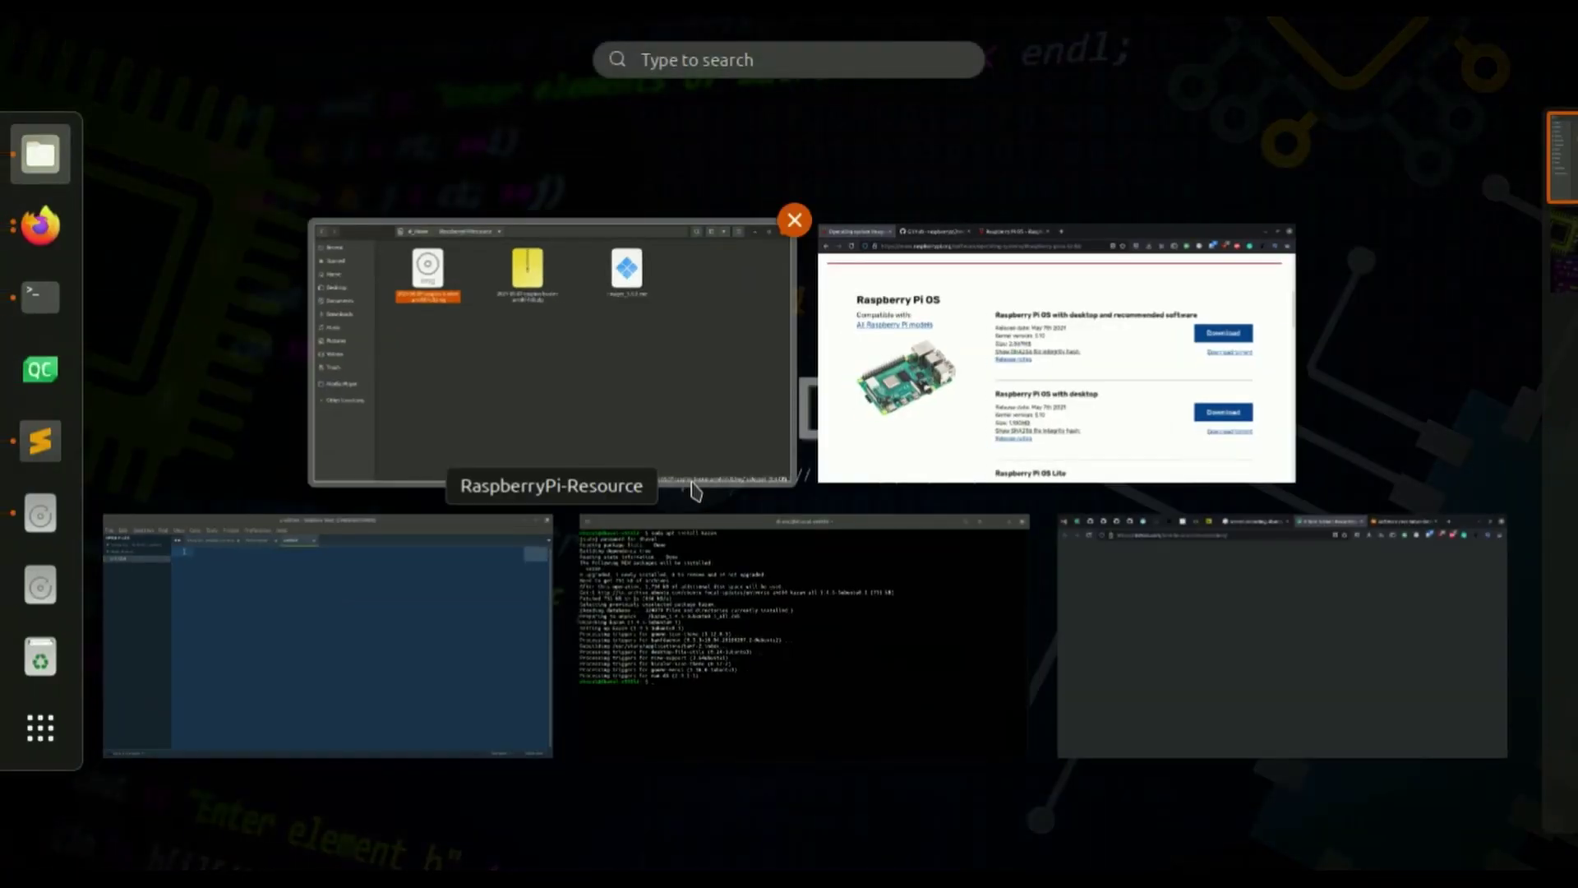
{"action": "left_click", "coordinate": [1052, 319]}
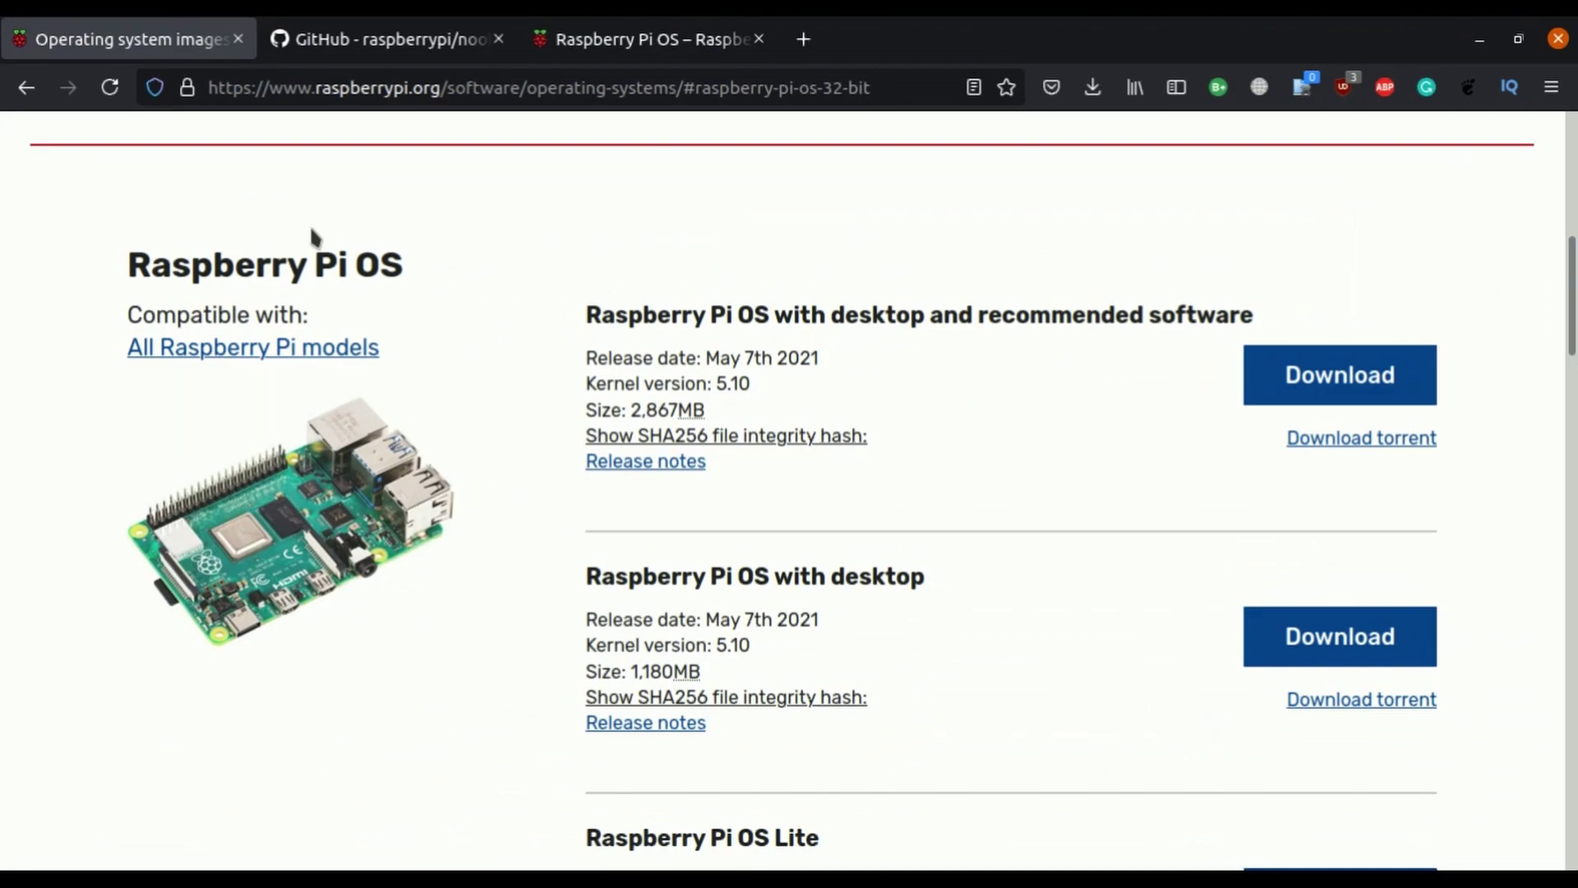
{"action": "scroll", "coordinate": [485, 418], "scroll_direction": "up", "scroll_amount": 8}
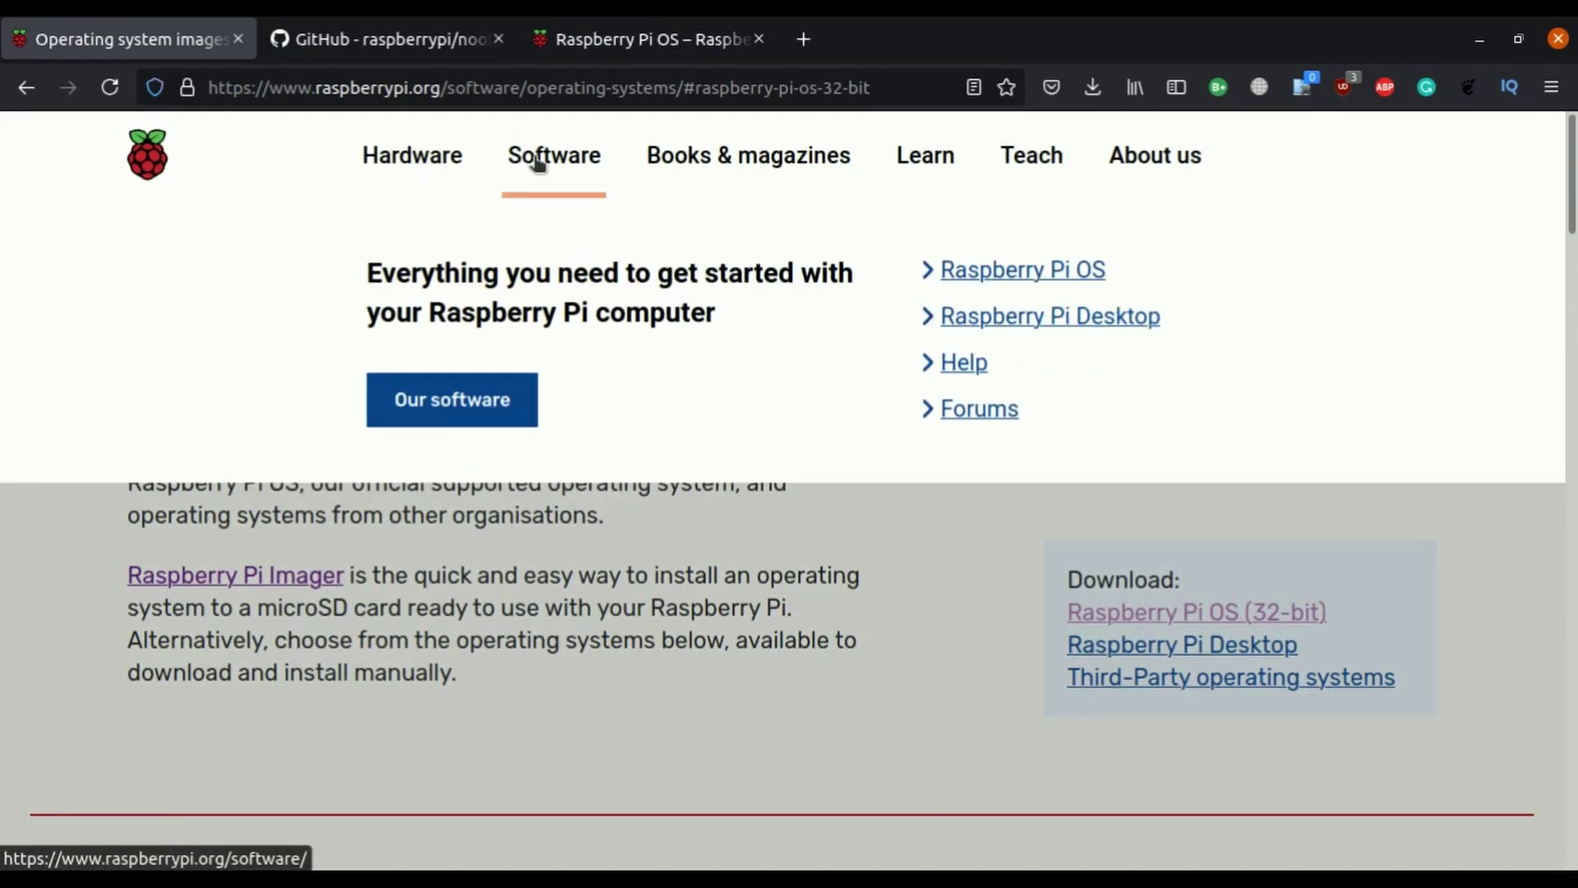
{"action": "left_click", "coordinate": [539, 162]}
{"action": "scroll", "coordinate": [581, 381], "scroll_direction": "down", "scroll_amount": 4}
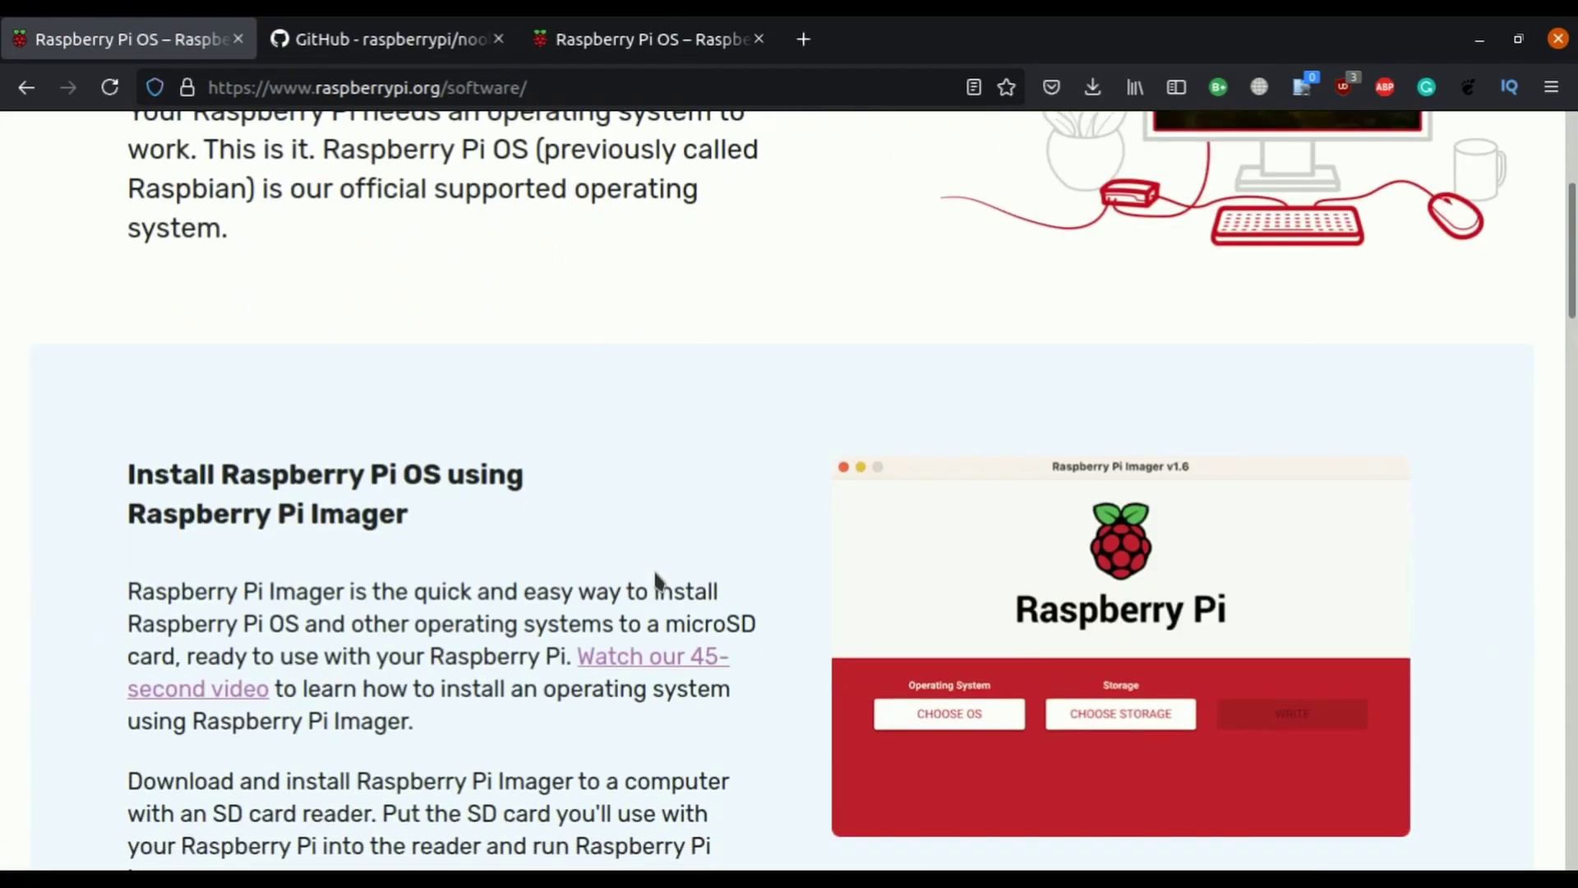
{"action": "scroll", "coordinate": [657, 578], "scroll_direction": "down", "scroll_amount": 3}
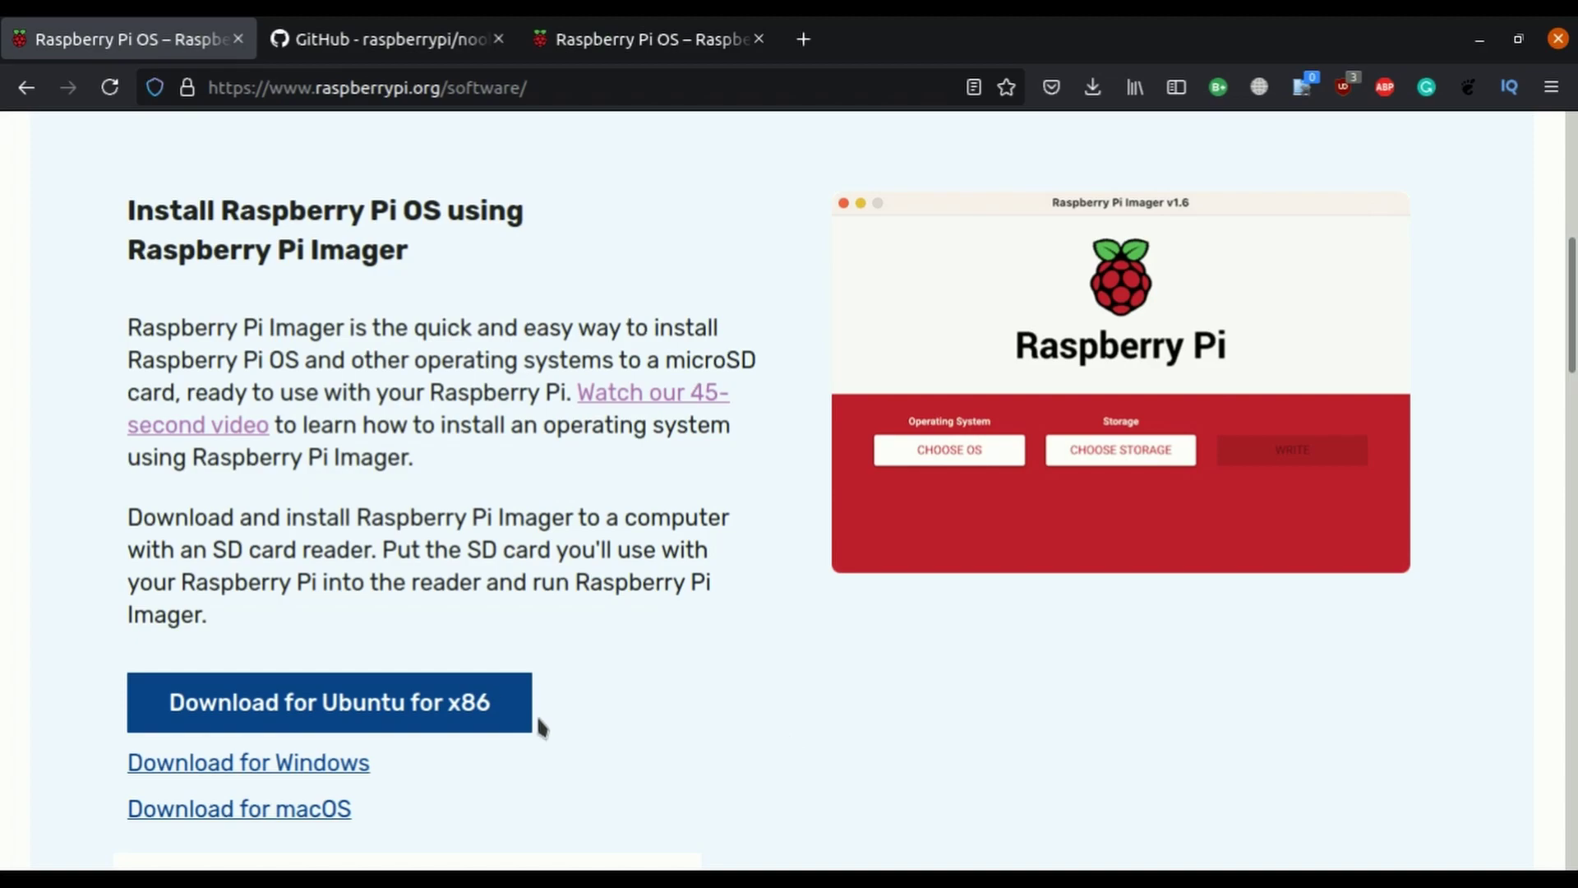
{"action": "left_click", "coordinate": [453, 690]}
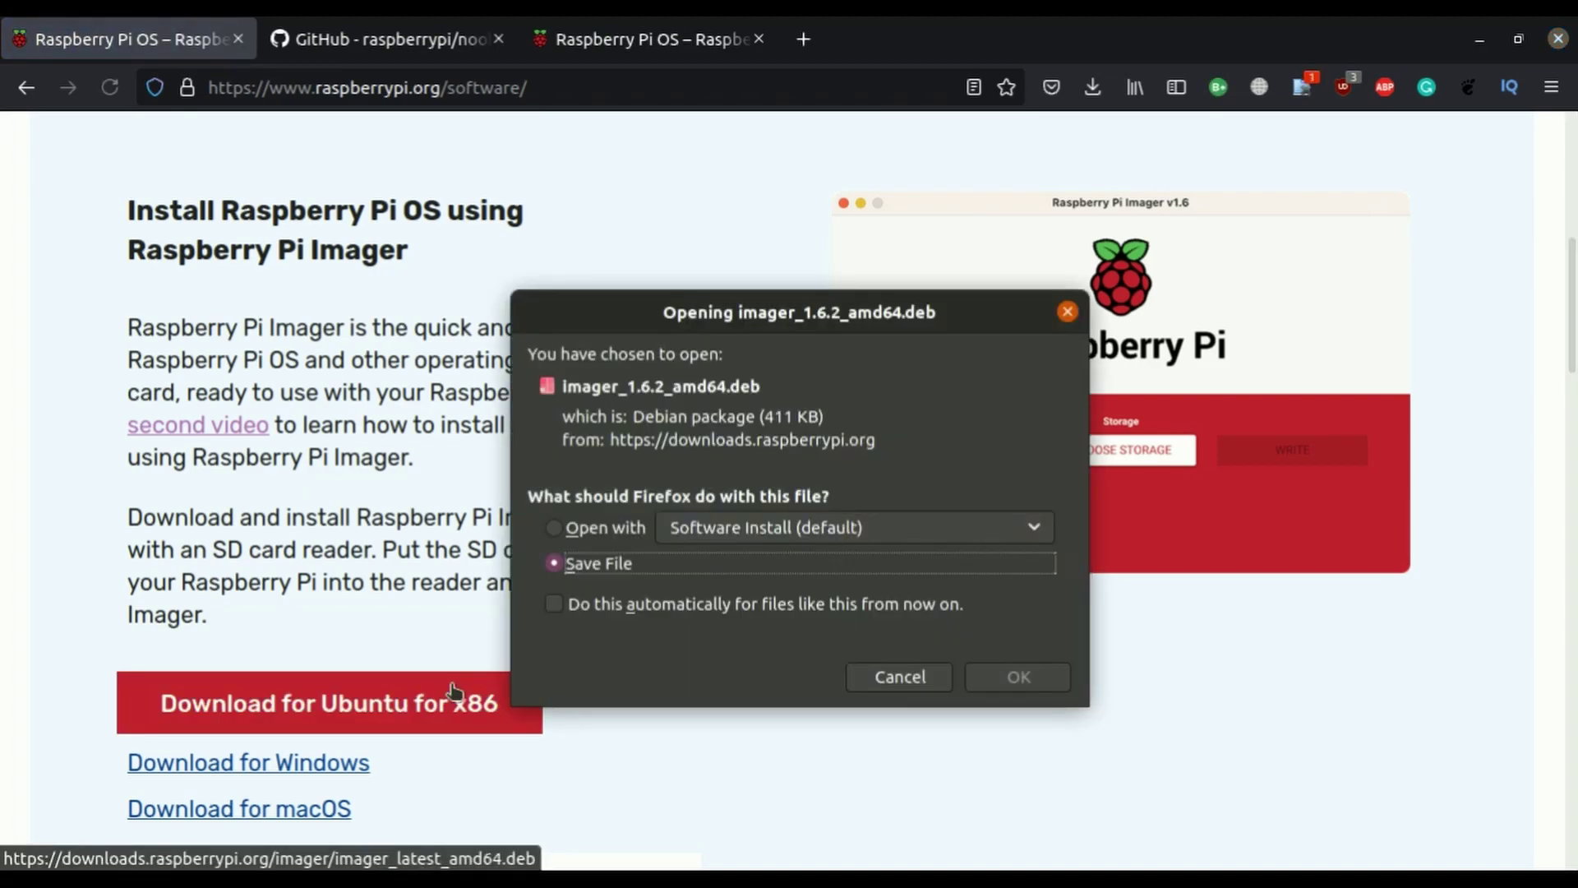
{"action": "left_click", "coordinate": [1013, 677]}
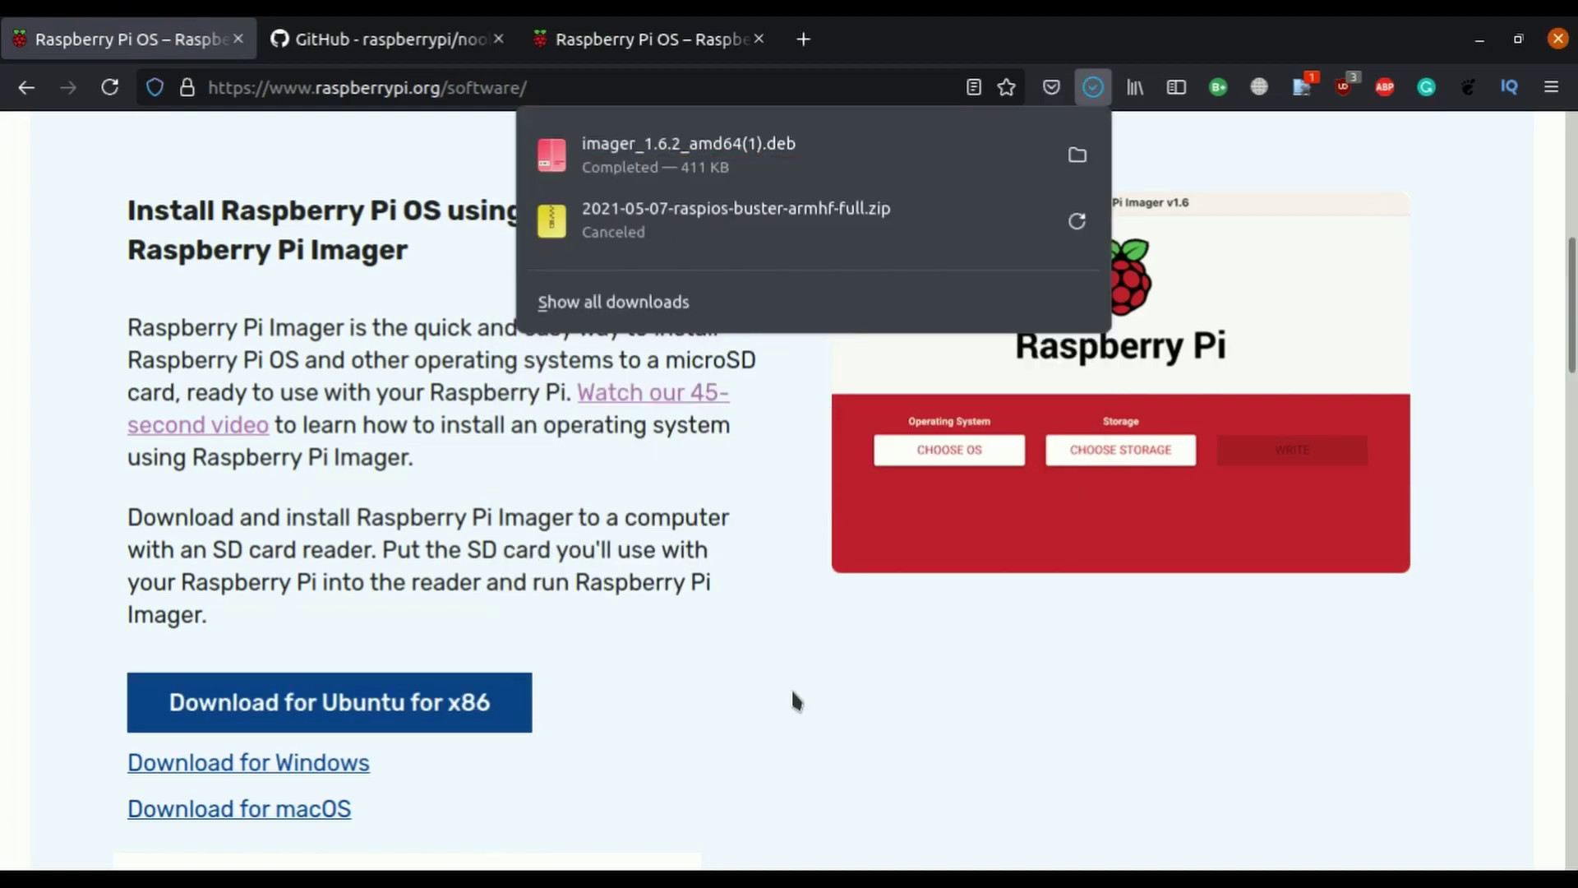
- Launch Raspberry Pi Imager via the Activities search for 'im' and shift its window left
{"action": "left_click", "coordinate": [773, 149]}
{"action": "key", "text": "super"}
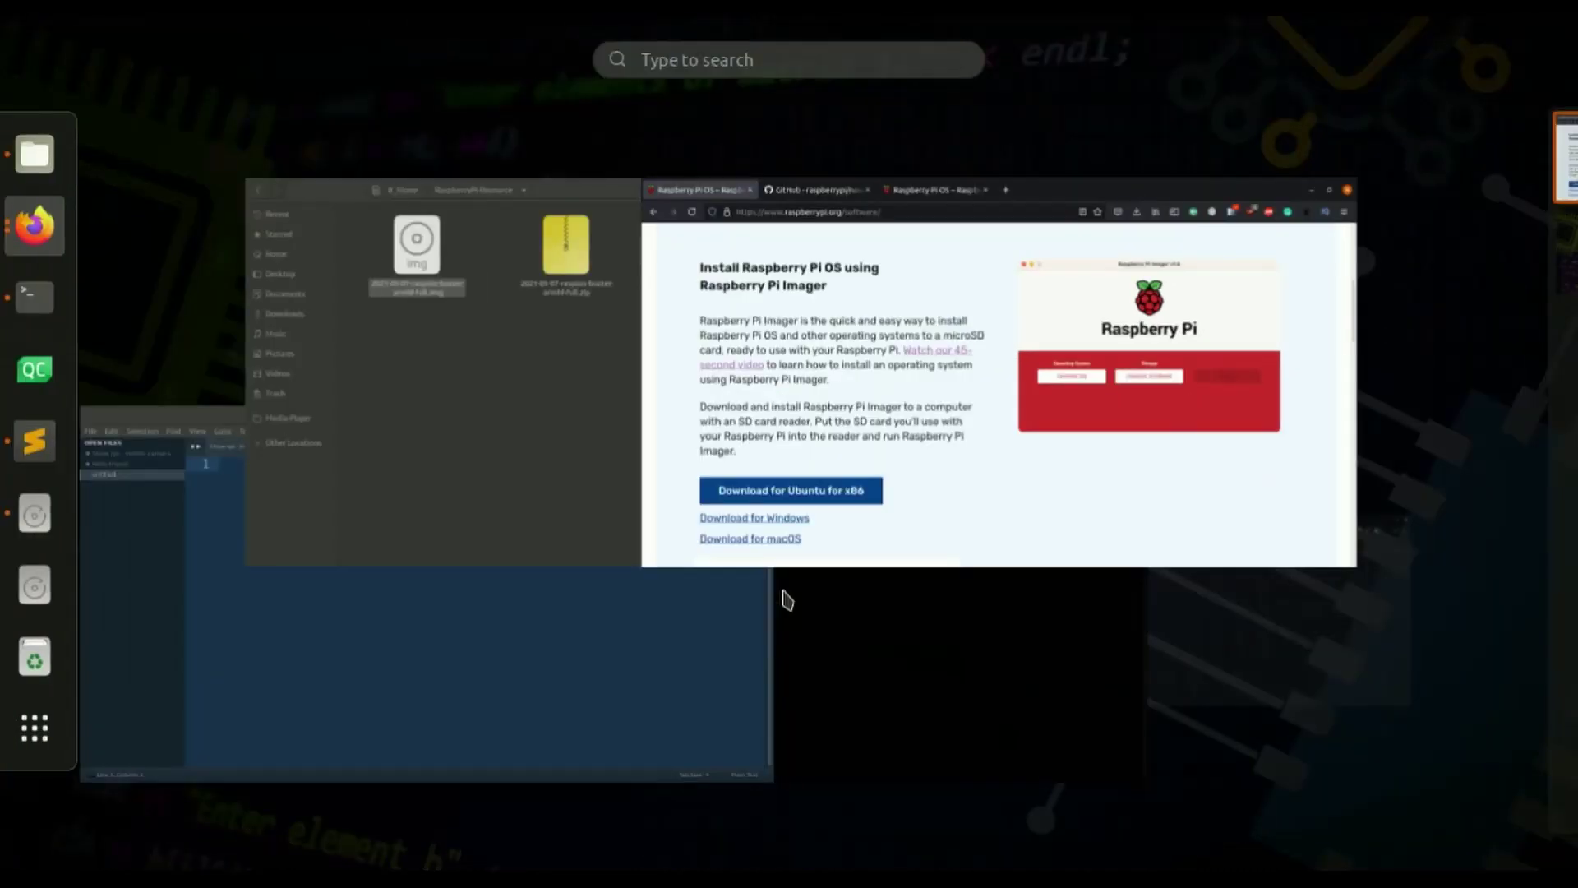
{"action": "left_click", "coordinate": [697, 404]}
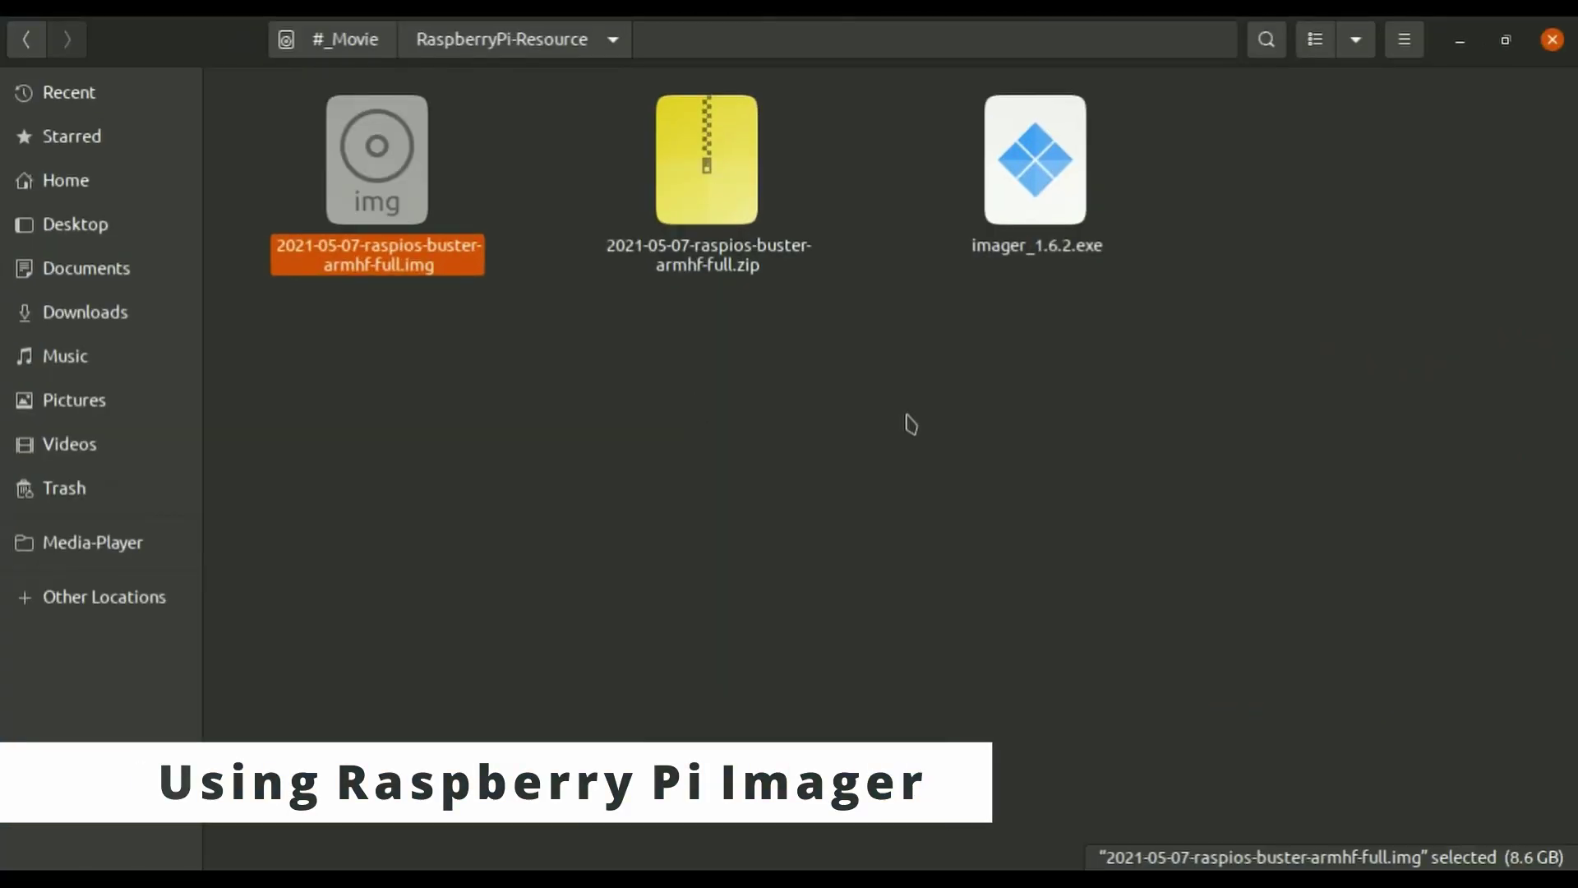
{"action": "key", "text": "super"}
{"action": "type", "text": "im"}
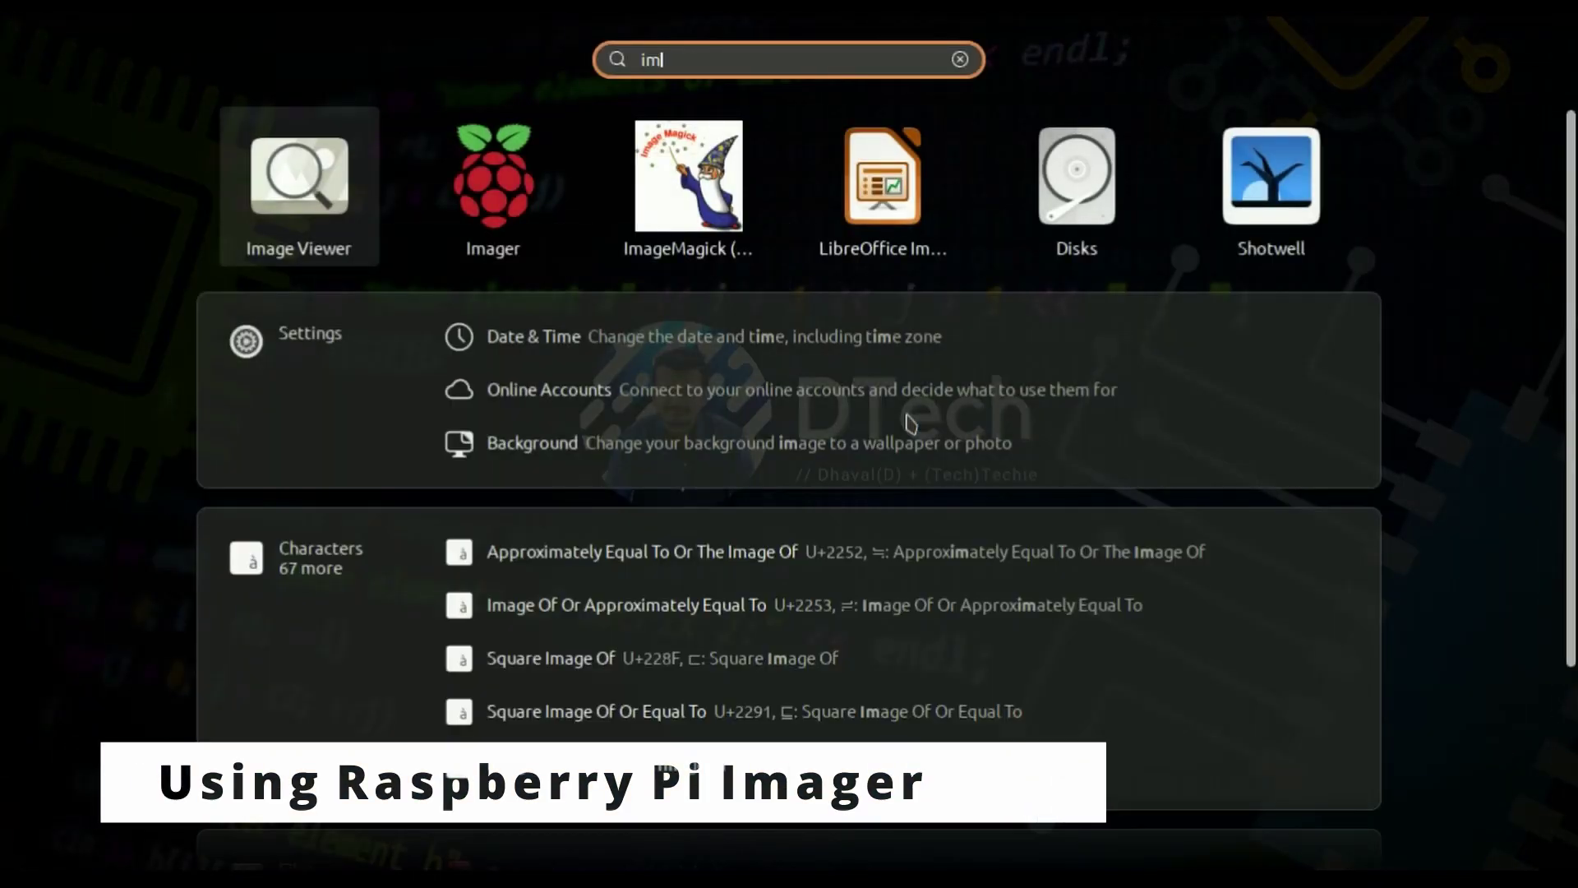
{"action": "key", "text": "Right"}
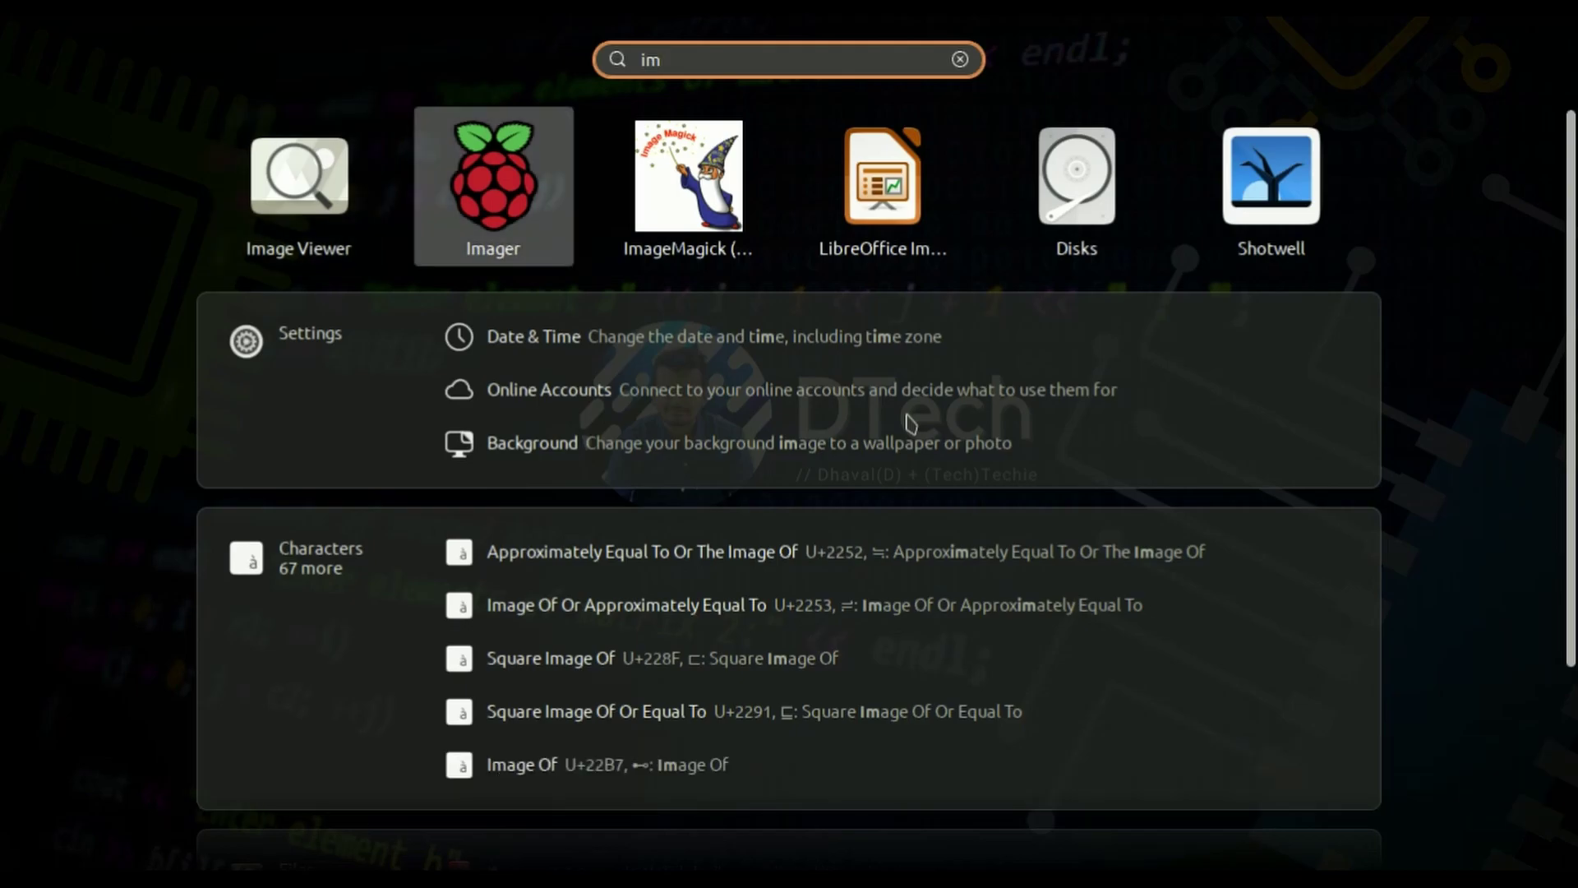
{"action": "key", "text": "Escape"}
{"action": "key", "text": "Escape"}
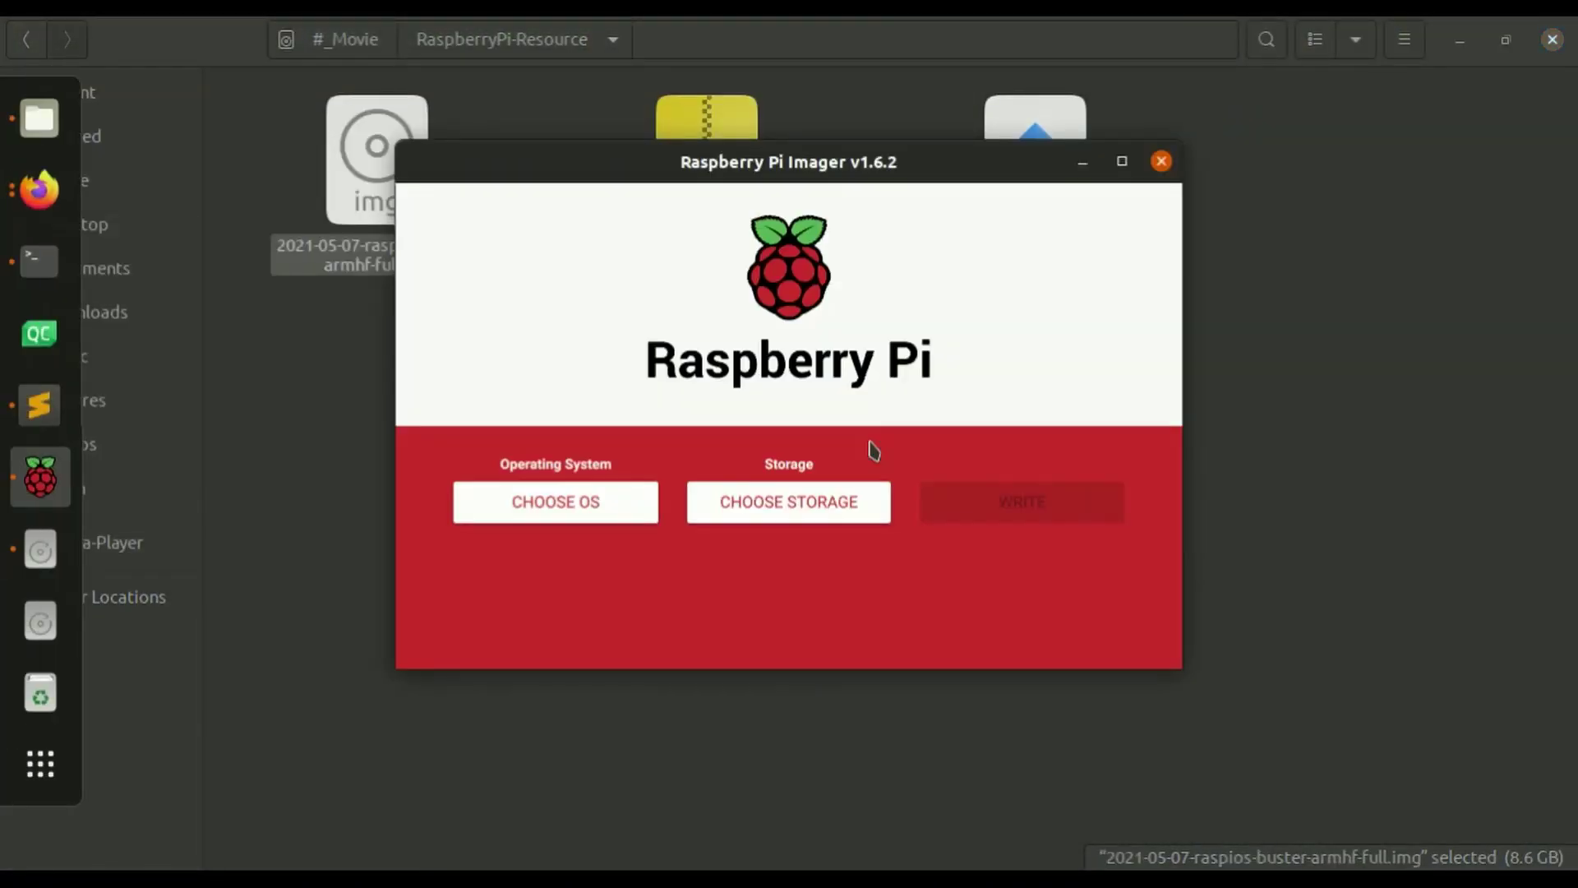
{"action": "left_click_drag", "start_coordinate": [923, 165], "coordinate": [874, 172]}
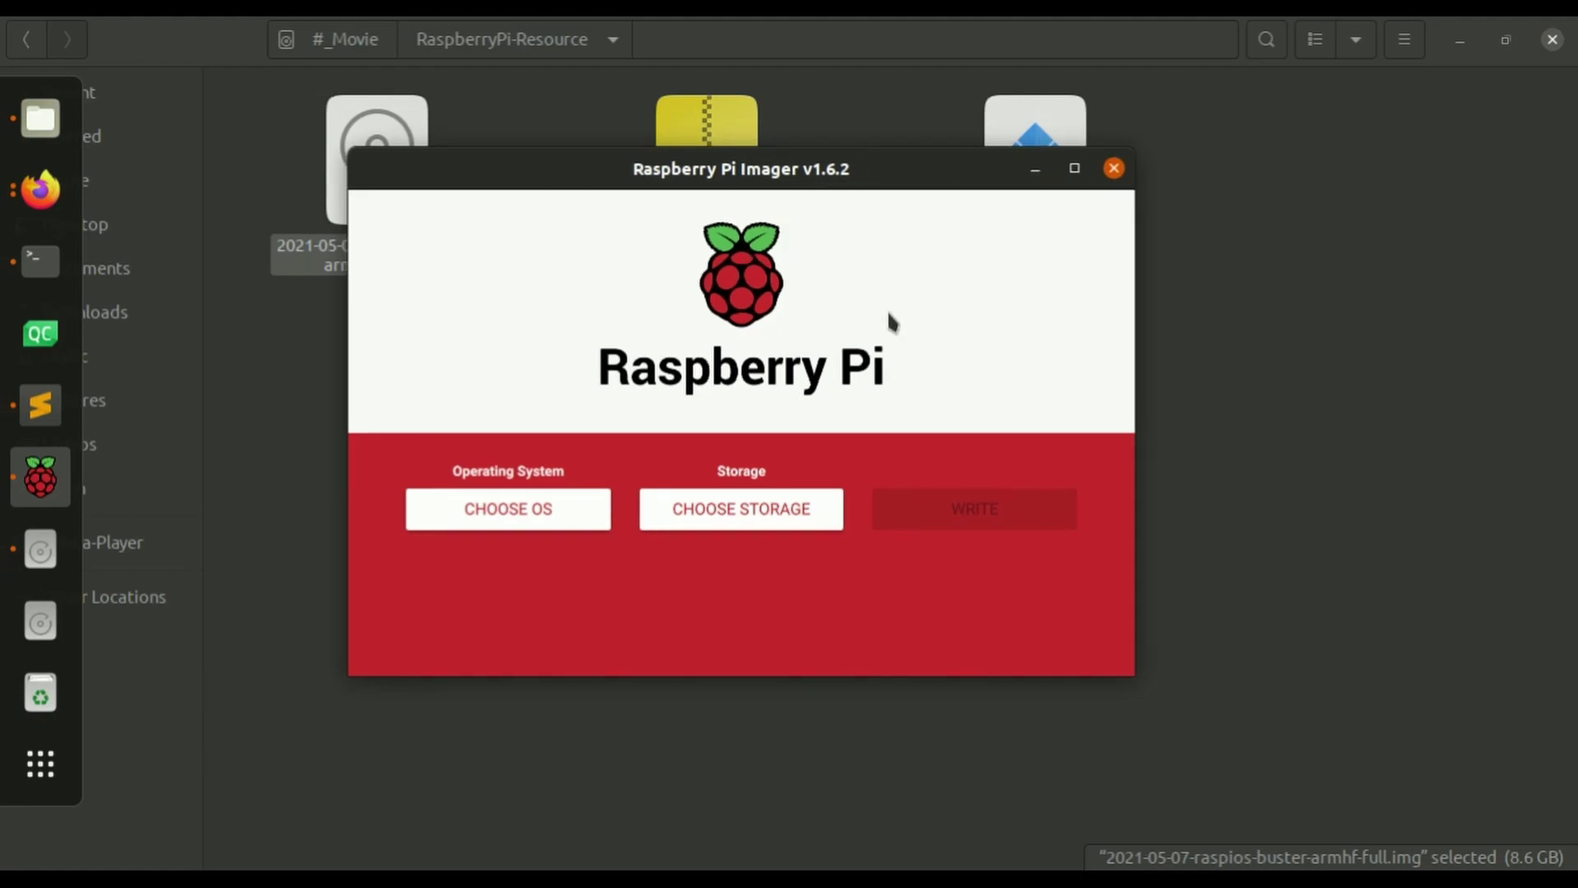
- Open the Imager OS list and view the Raspberry Pi OS (other) Lite and Full images
{"action": "left_click", "coordinate": [569, 525]}
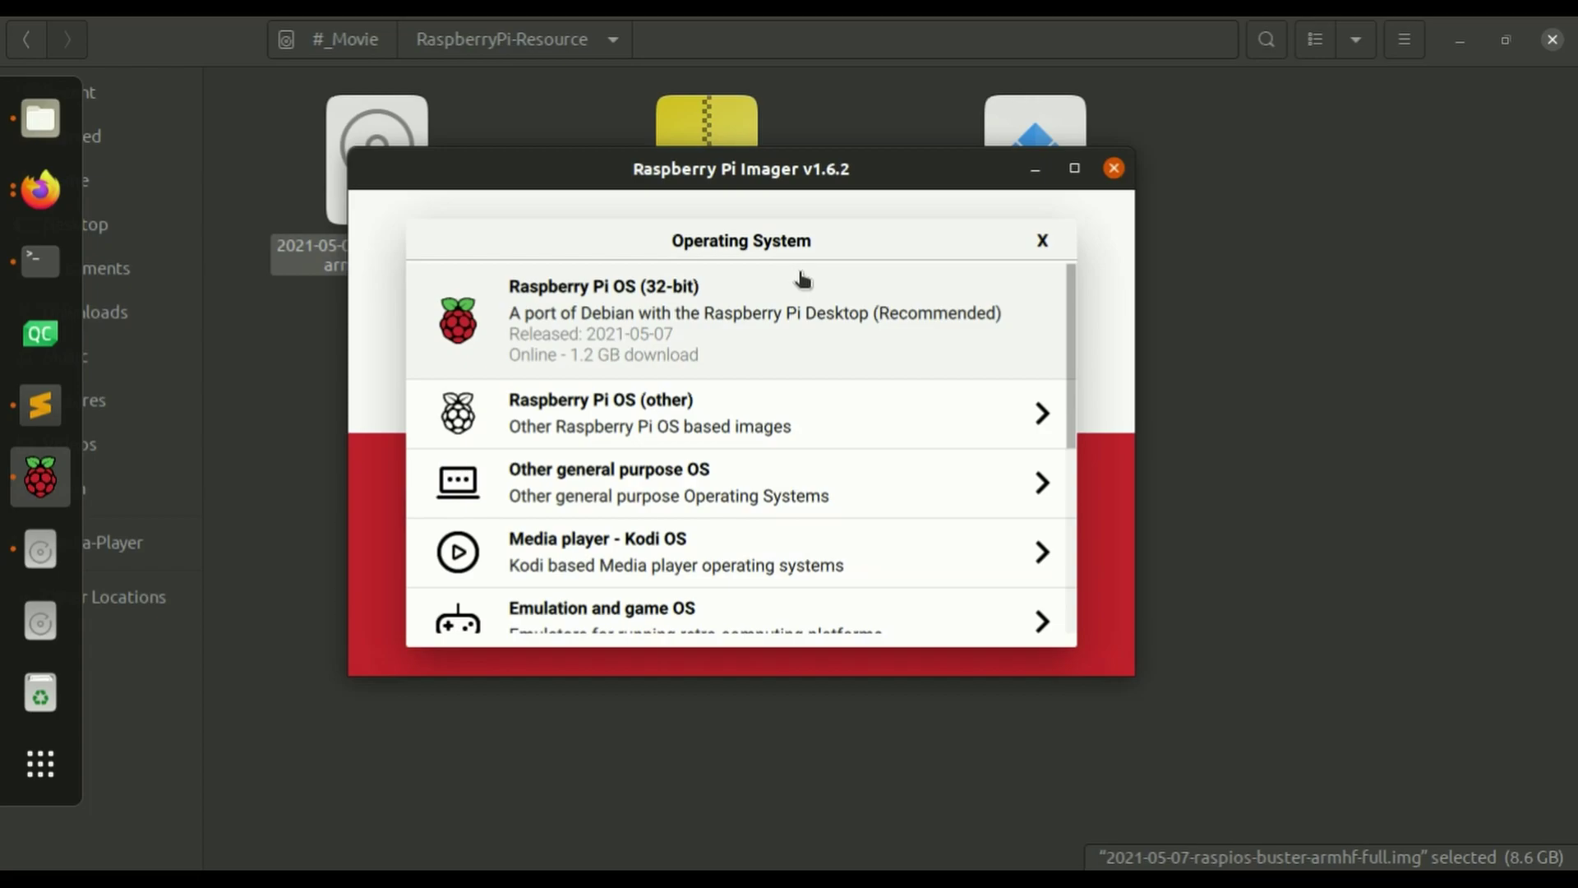
{"action": "scroll", "coordinate": [824, 493], "scroll_direction": "down", "scroll_amount": 3}
{"action": "scroll", "coordinate": [824, 493], "scroll_direction": "up", "scroll_amount": 3}
{"action": "left_click", "coordinate": [765, 425]}
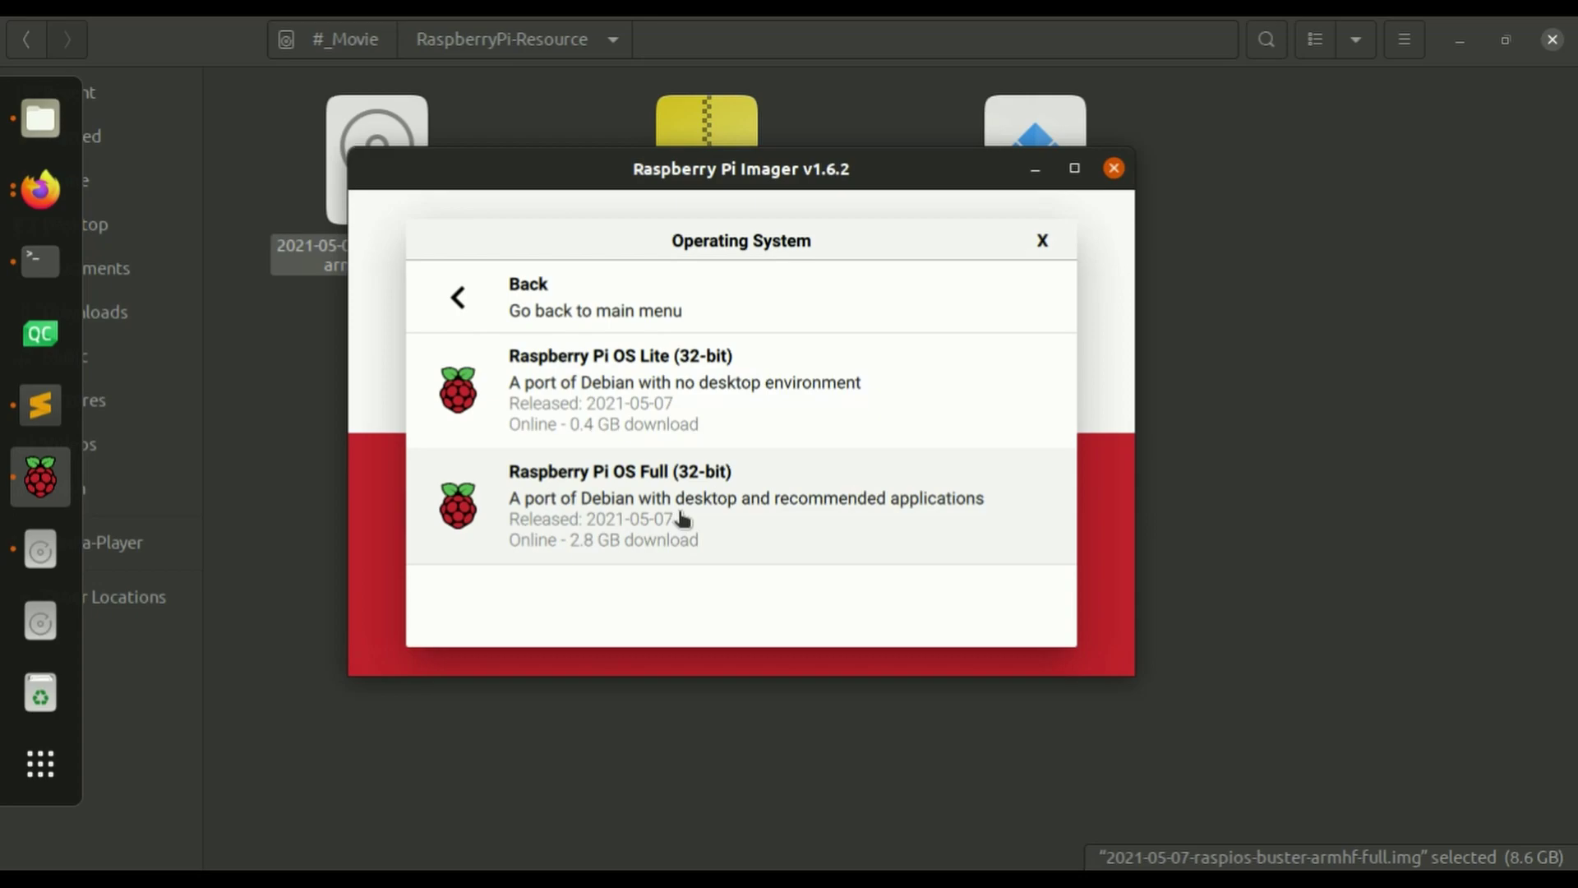
- Browse the other general-purpose, Kodi media player and emulation/game OS categories
{"action": "left_click", "coordinate": [457, 299]}
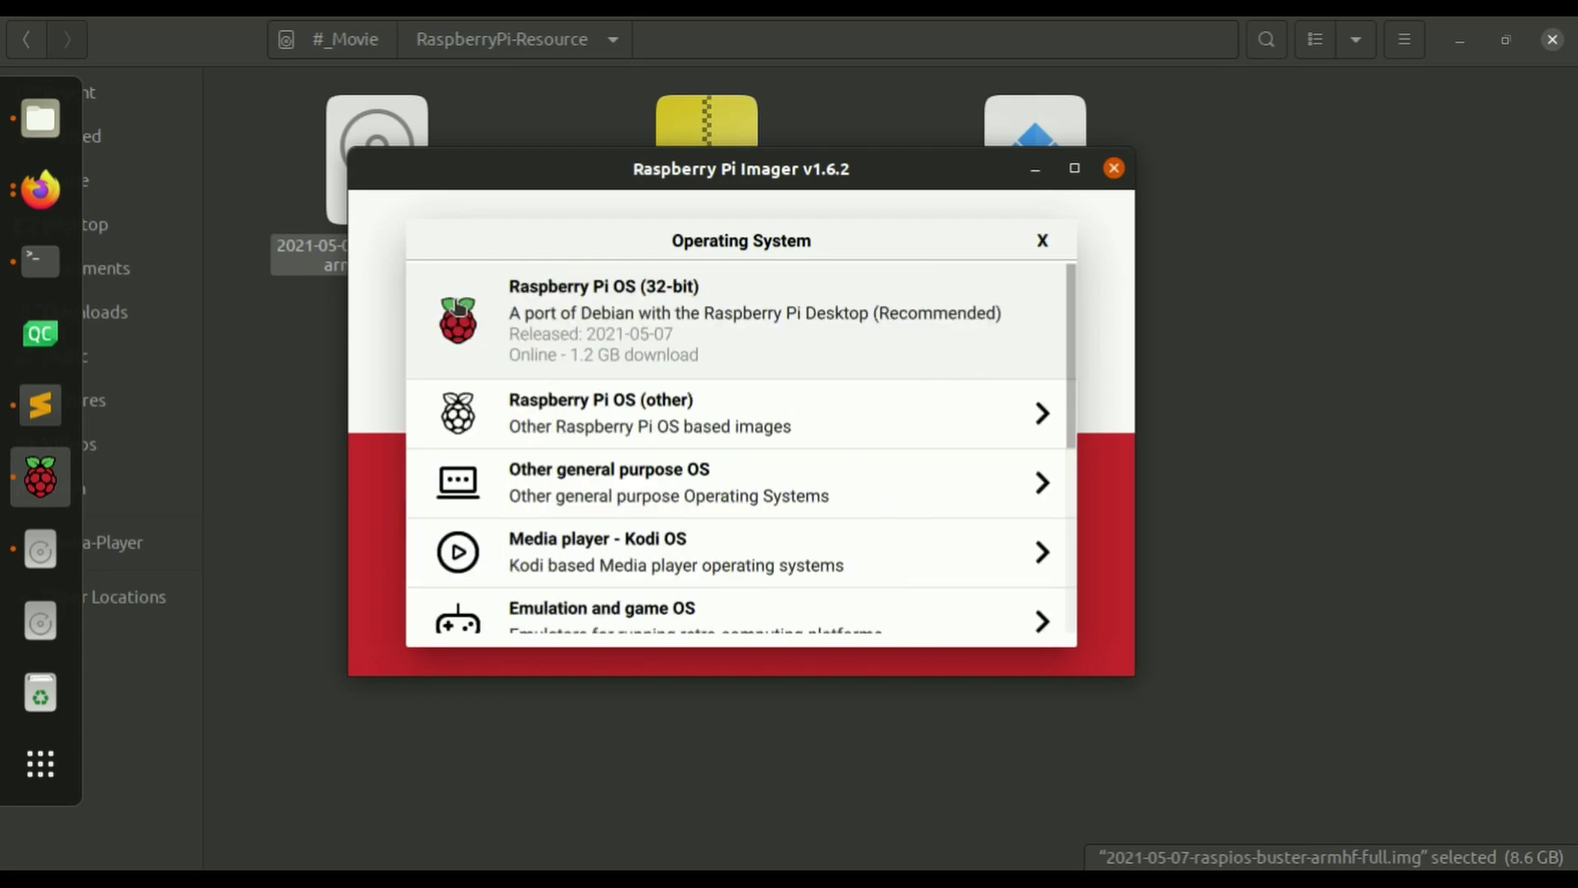
{"action": "scroll", "coordinate": [843, 477], "scroll_direction": "down", "scroll_amount": 3}
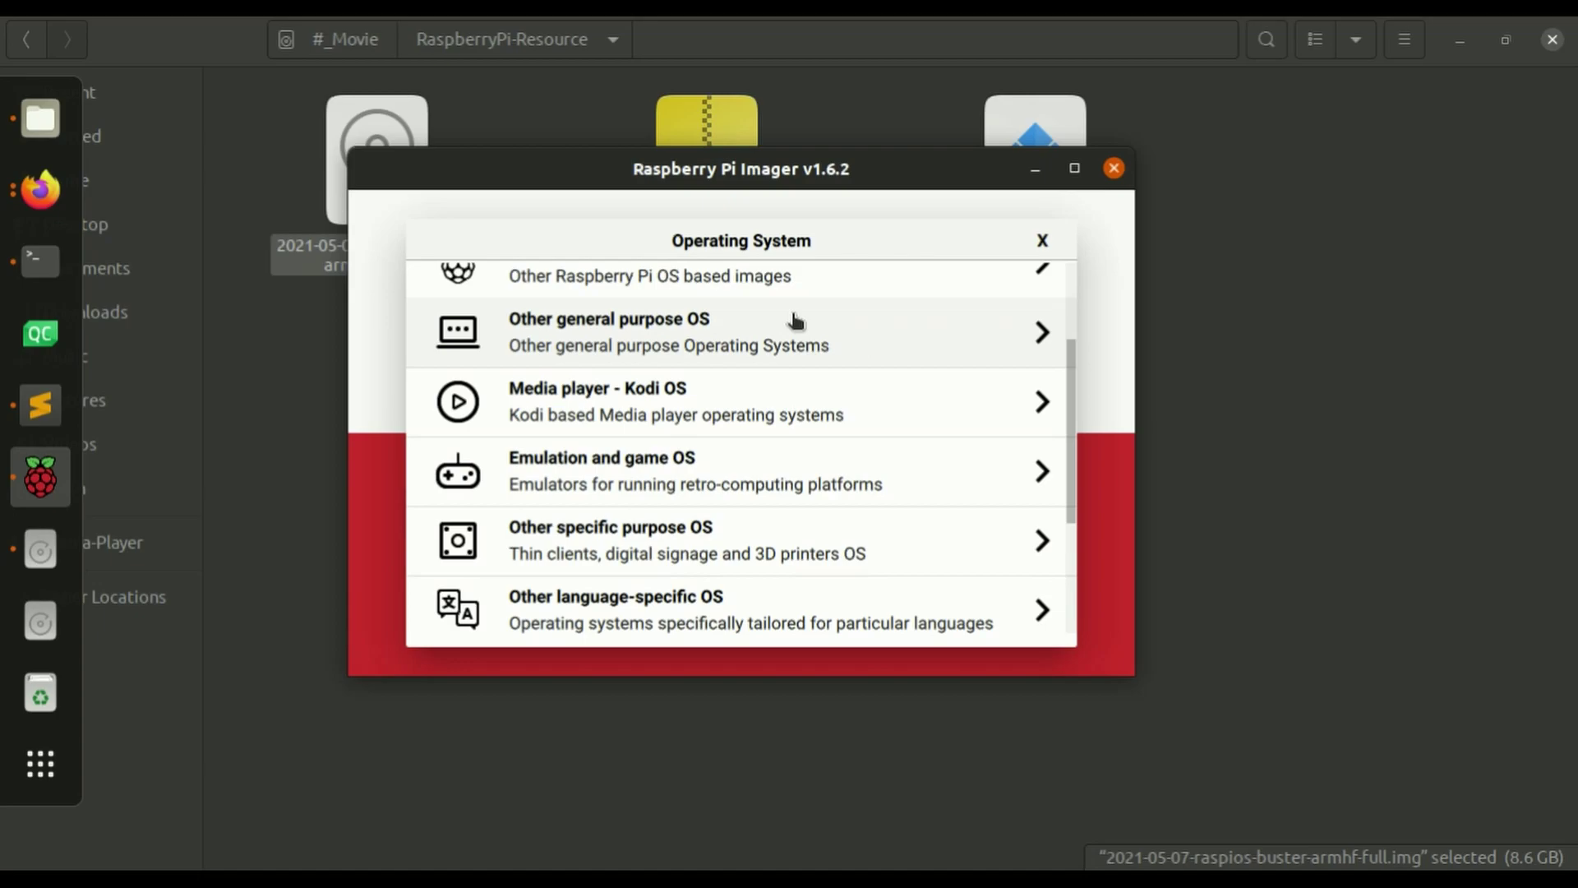
{"action": "left_click", "coordinate": [571, 342]}
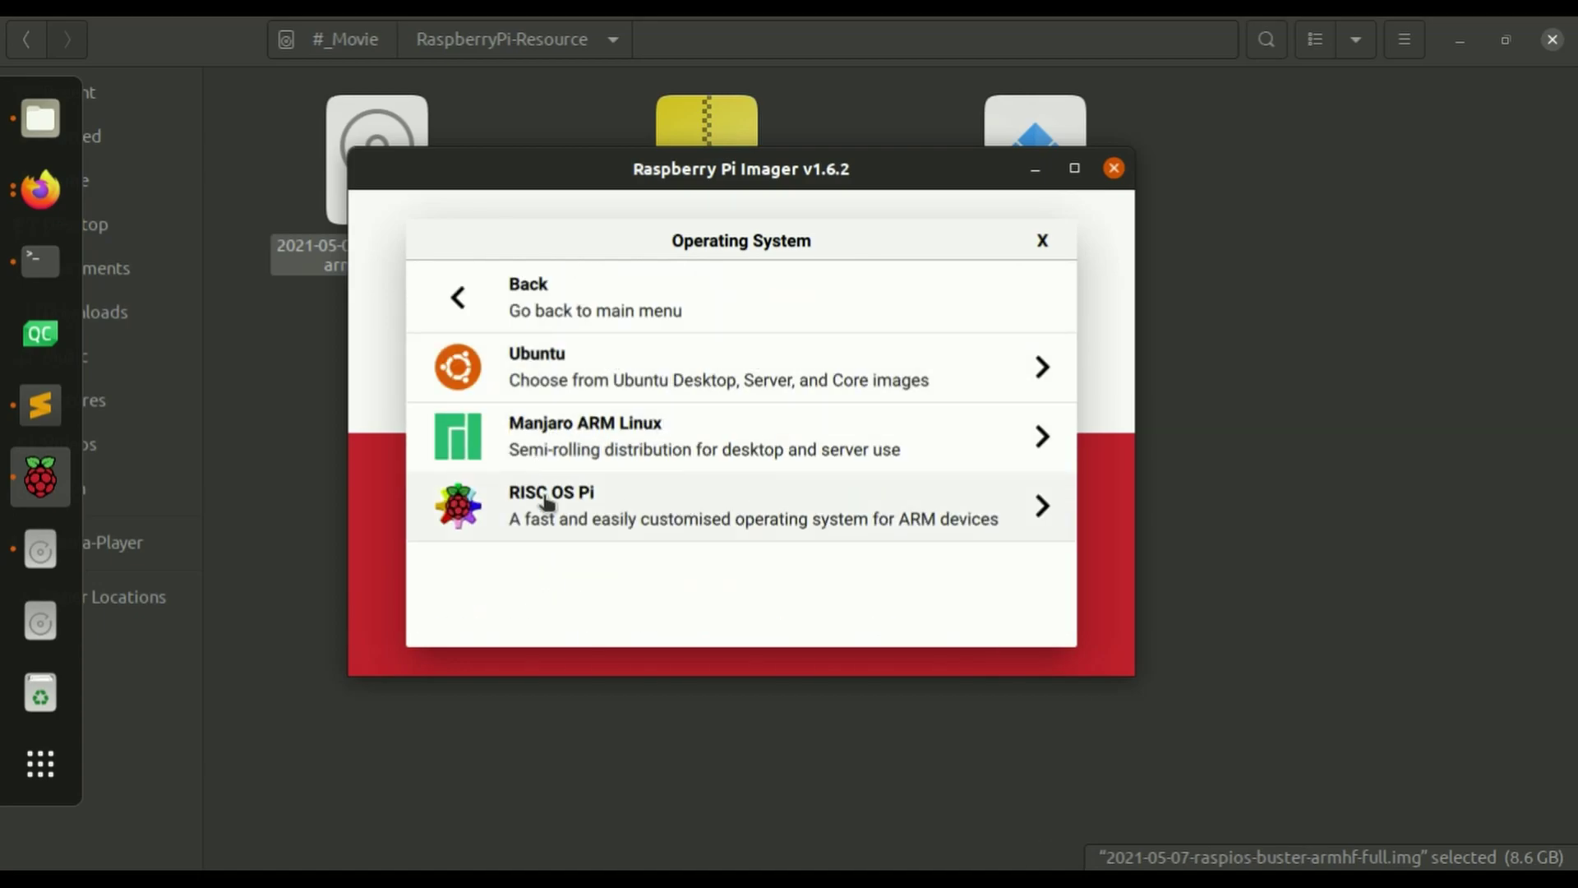
{"action": "left_click", "coordinate": [457, 302]}
{"action": "left_click", "coordinate": [633, 402]}
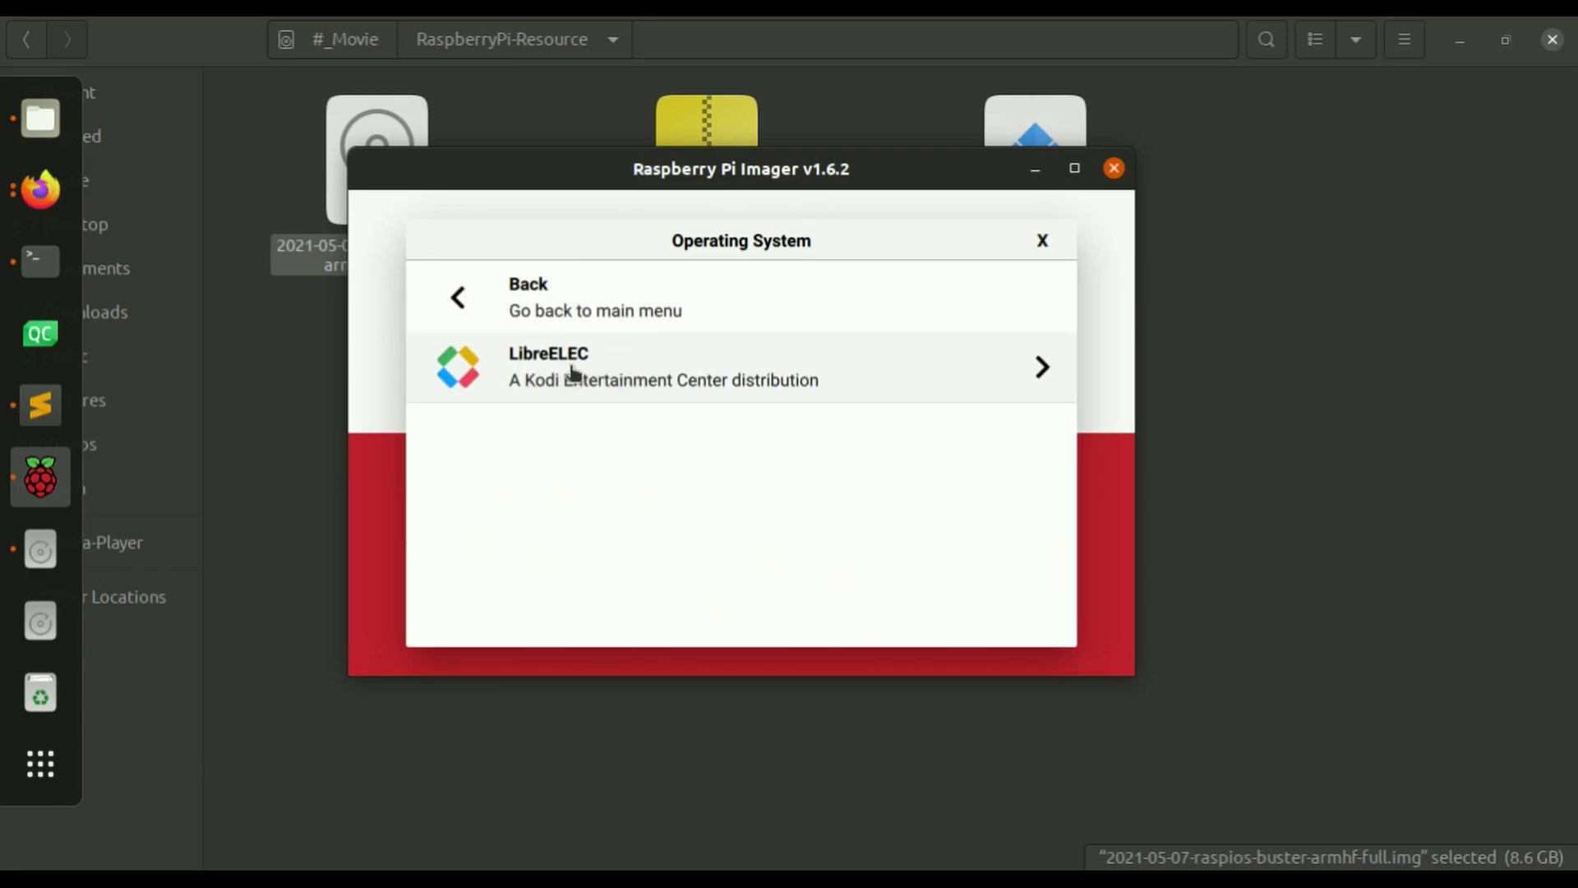
{"action": "left_click", "coordinate": [460, 298]}
{"action": "left_click", "coordinate": [660, 464]}
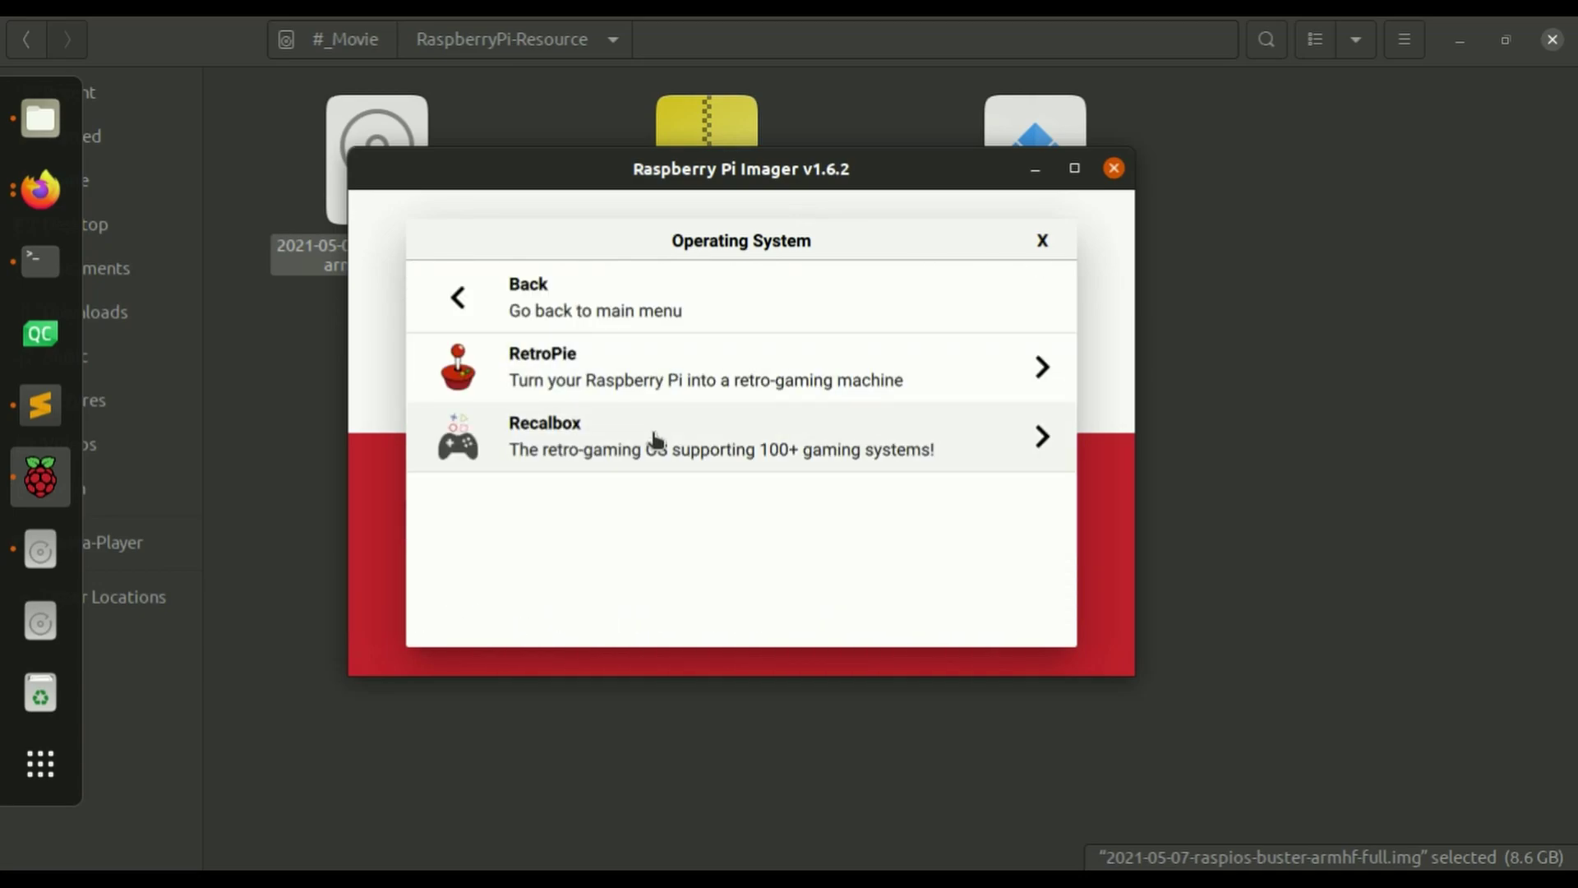
{"action": "left_click", "coordinate": [459, 298]}
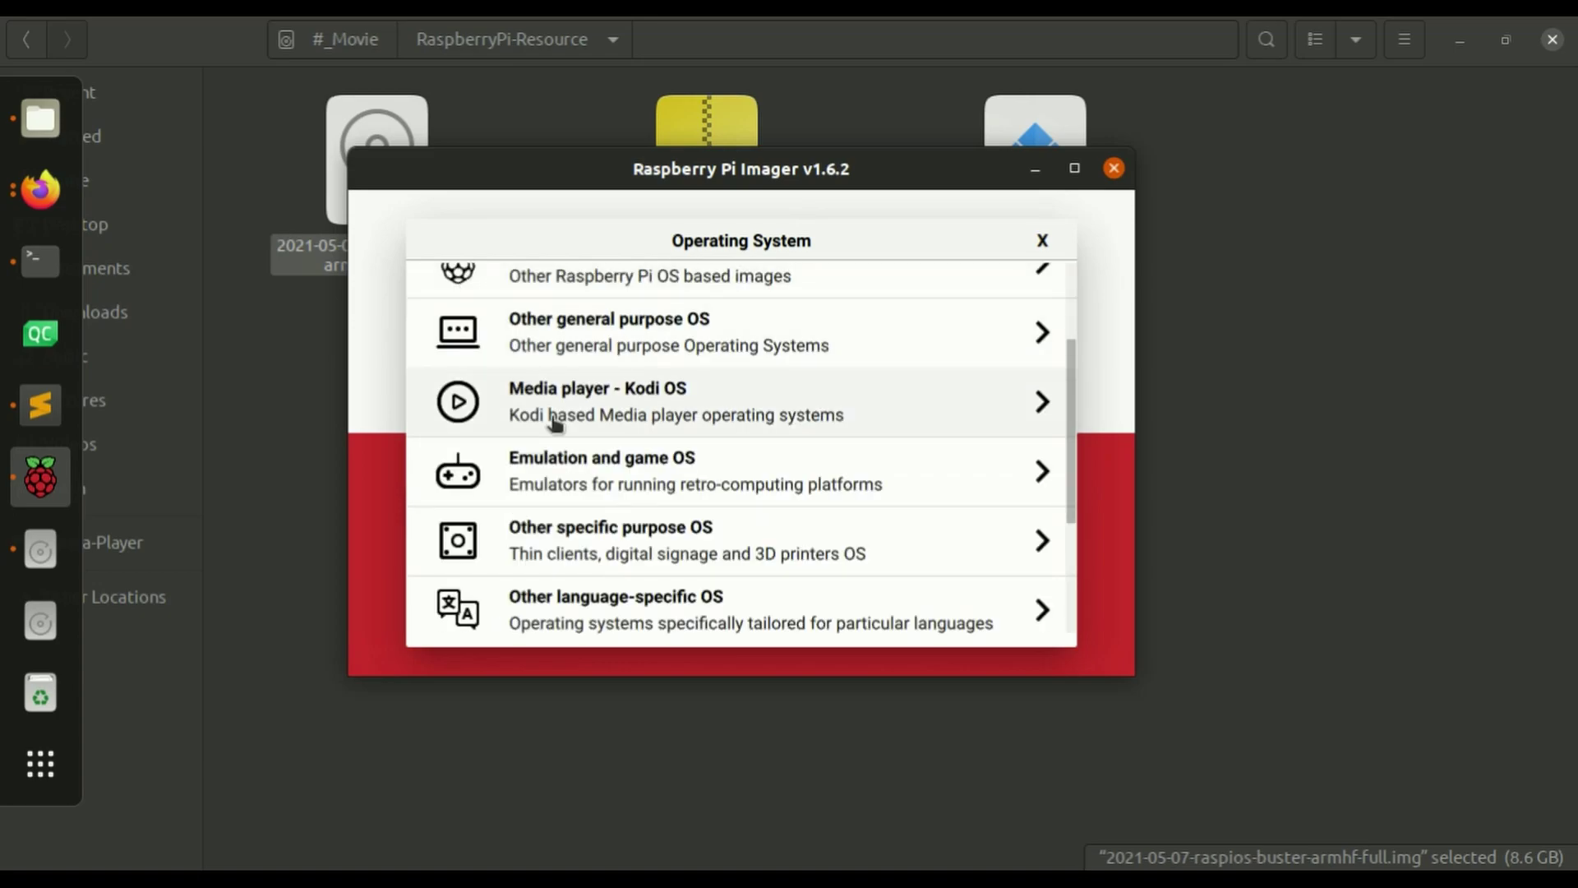
- Look through the specific-purpose systems like OctoPi, then close the OS list unchosen
{"action": "left_click", "coordinate": [682, 546]}
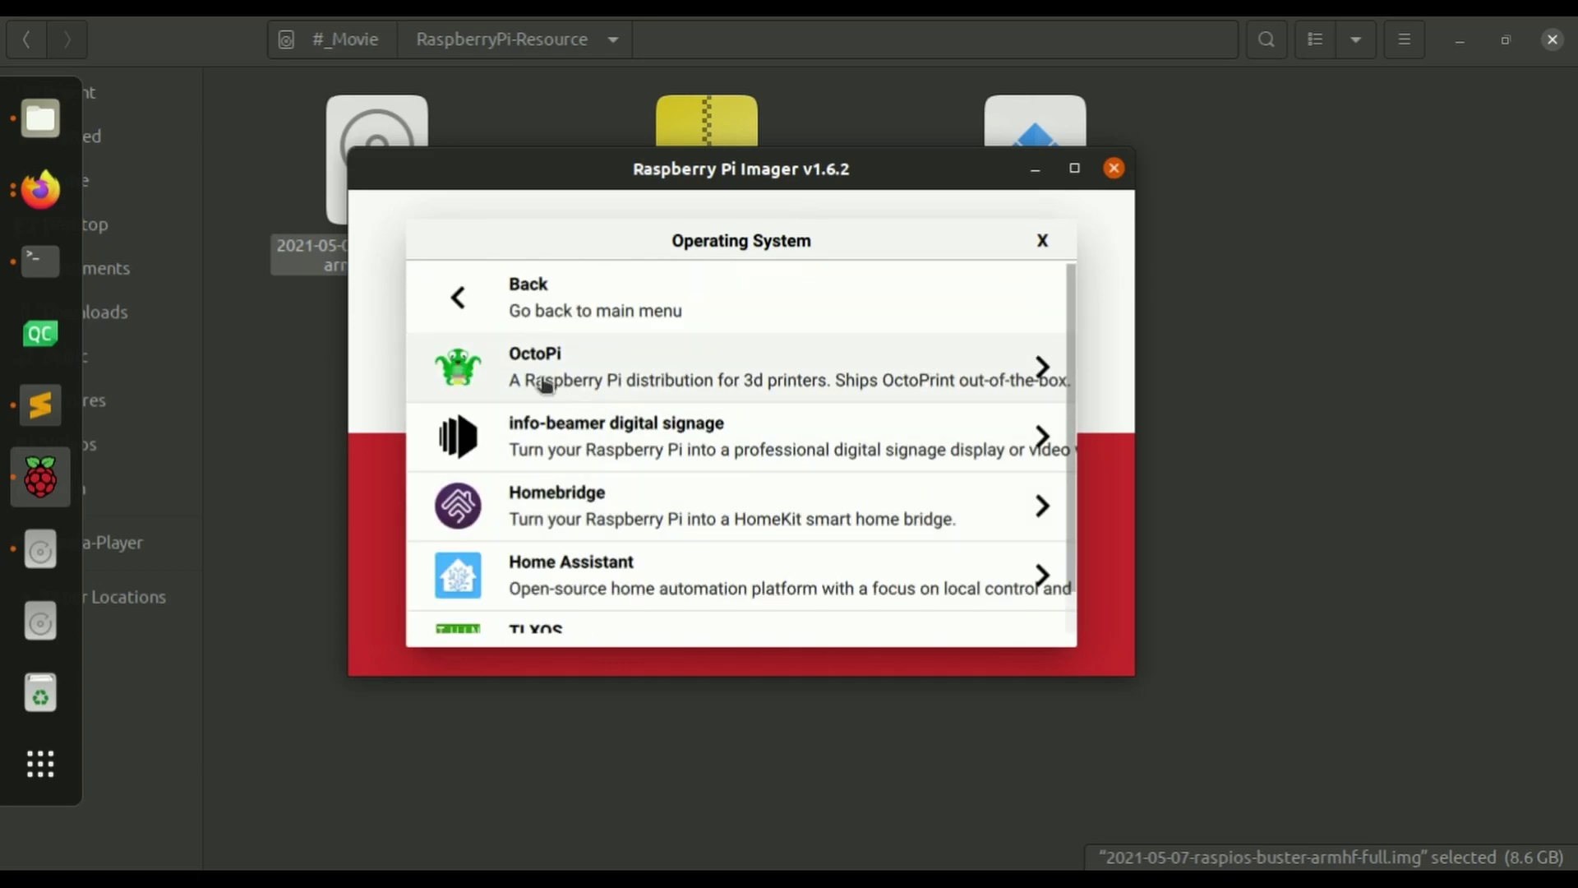
{"action": "scroll", "coordinate": [814, 390], "scroll_direction": "down", "scroll_amount": 1}
{"action": "scroll", "coordinate": [799, 467], "scroll_direction": "up", "scroll_amount": 1}
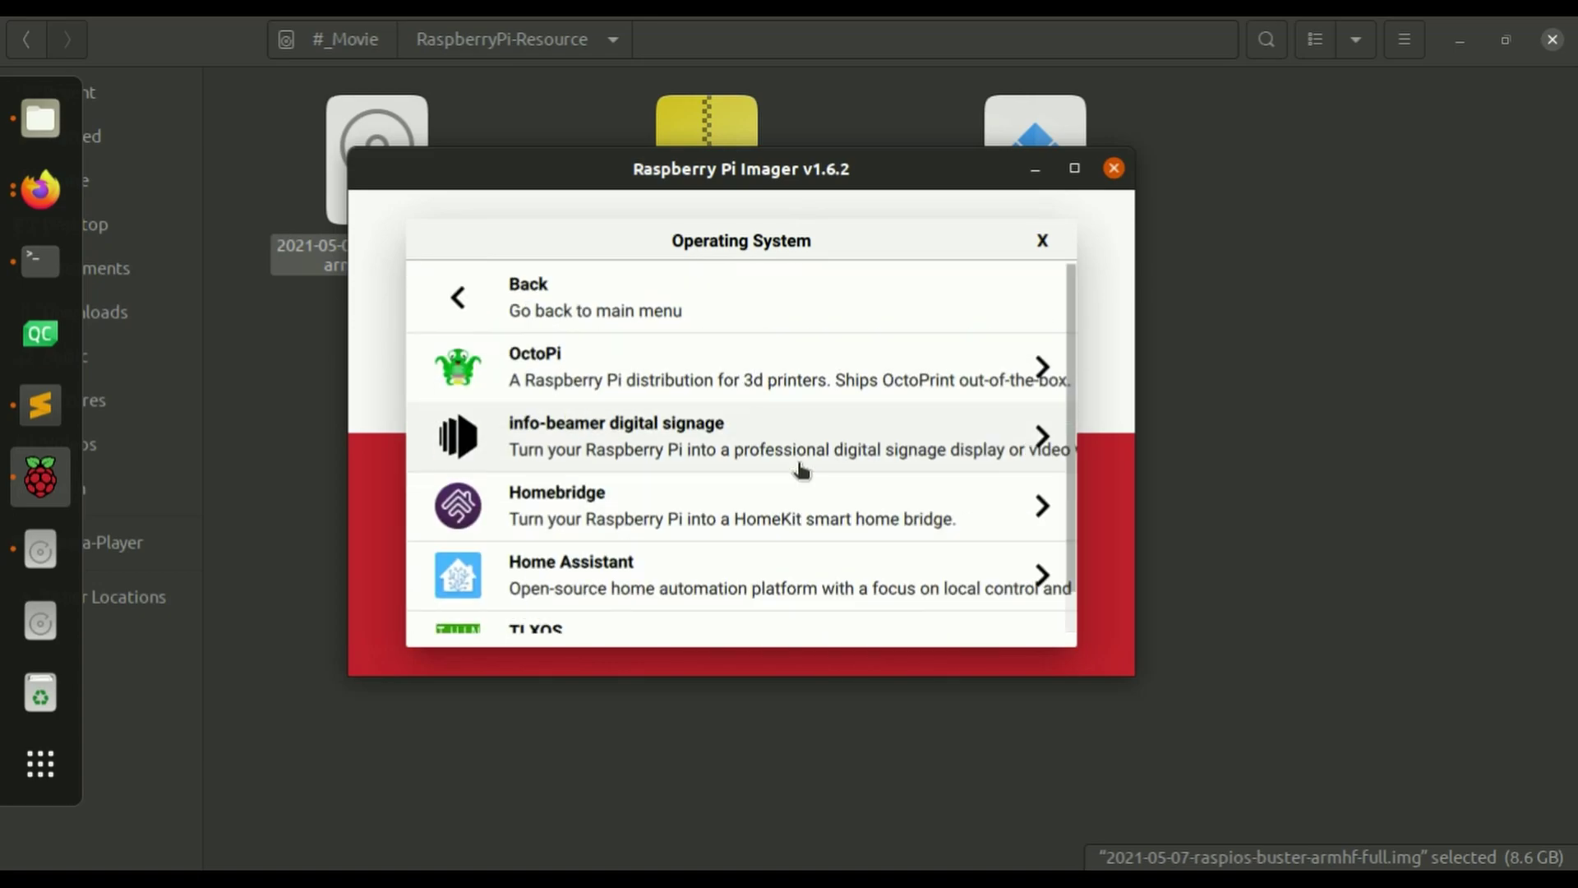
{"action": "left_click", "coordinate": [583, 310]}
{"action": "scroll", "coordinate": [707, 493], "scroll_direction": "down", "scroll_amount": 2}
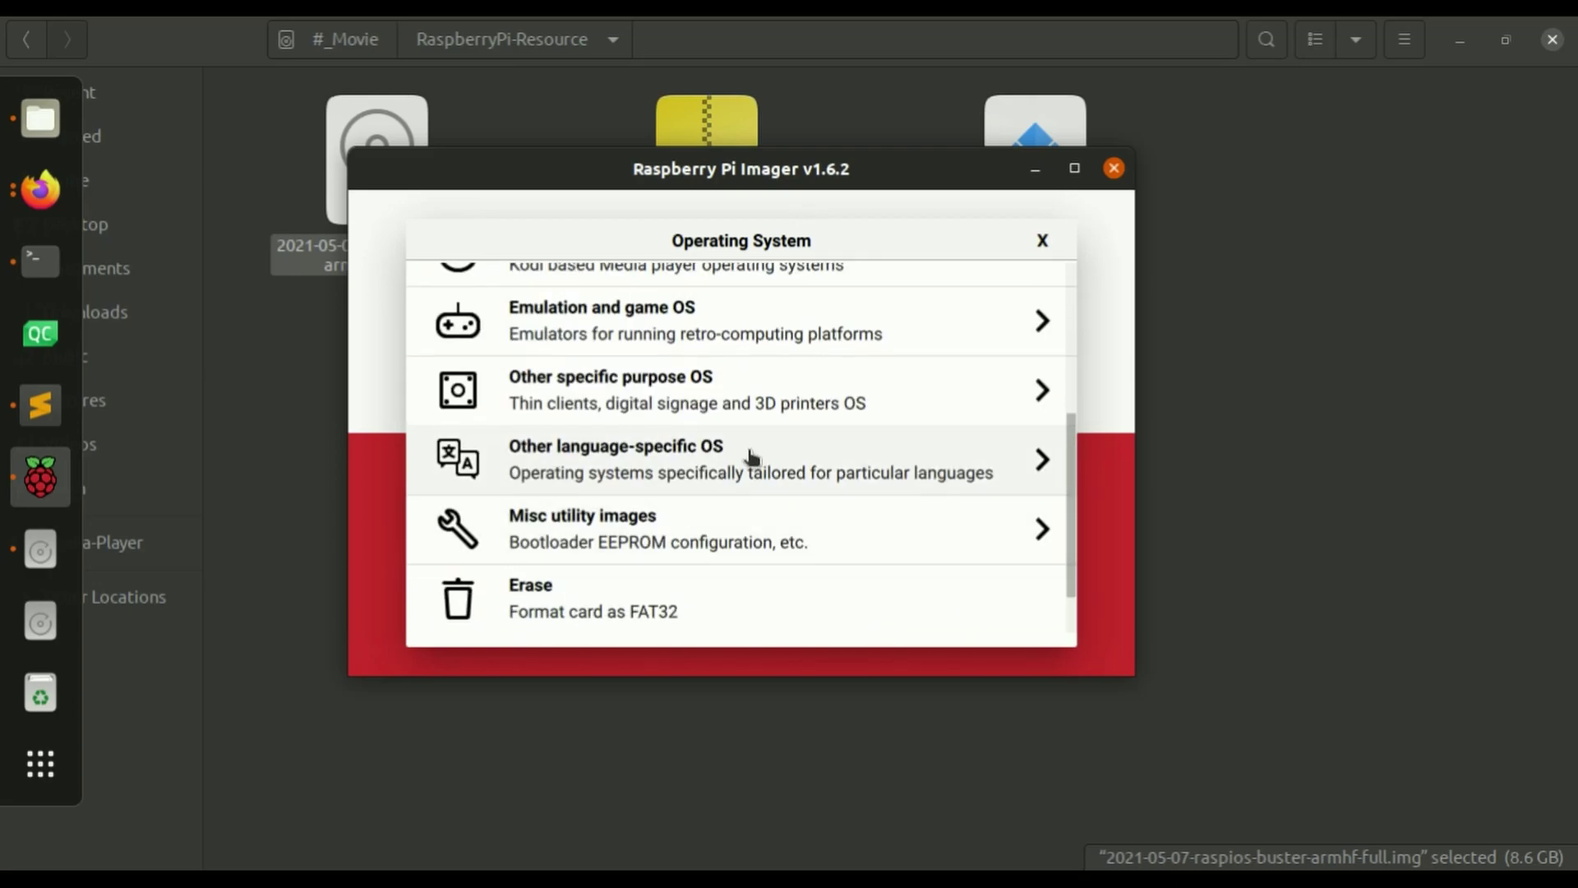
{"action": "scroll", "coordinate": [787, 501], "scroll_direction": "up", "scroll_amount": 3}
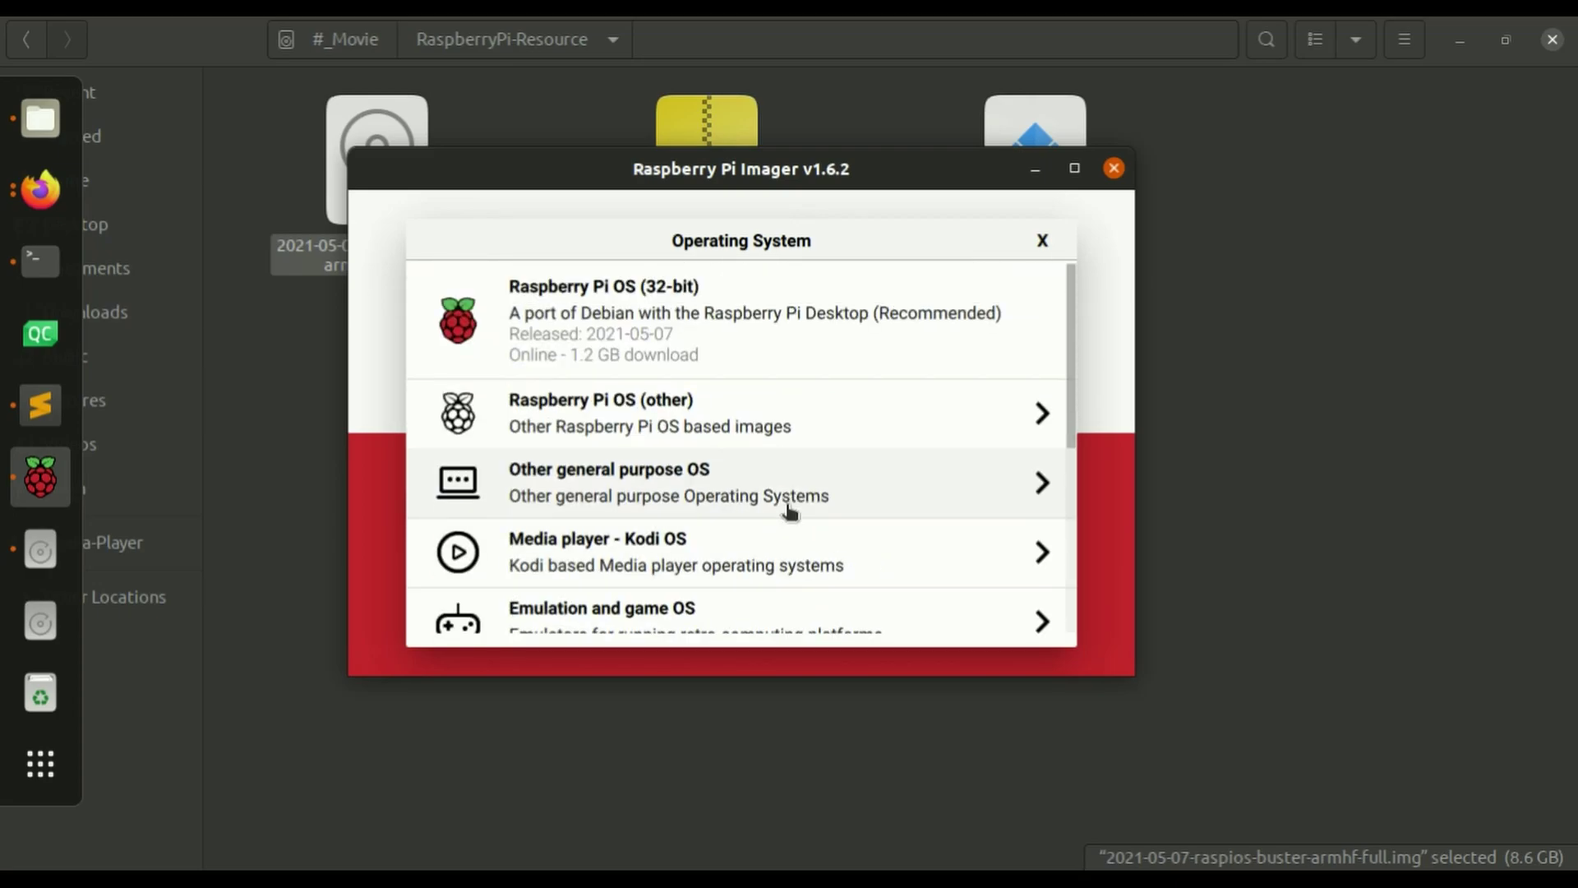
{"action": "scroll", "coordinate": [789, 514], "scroll_direction": "down", "scroll_amount": 3}
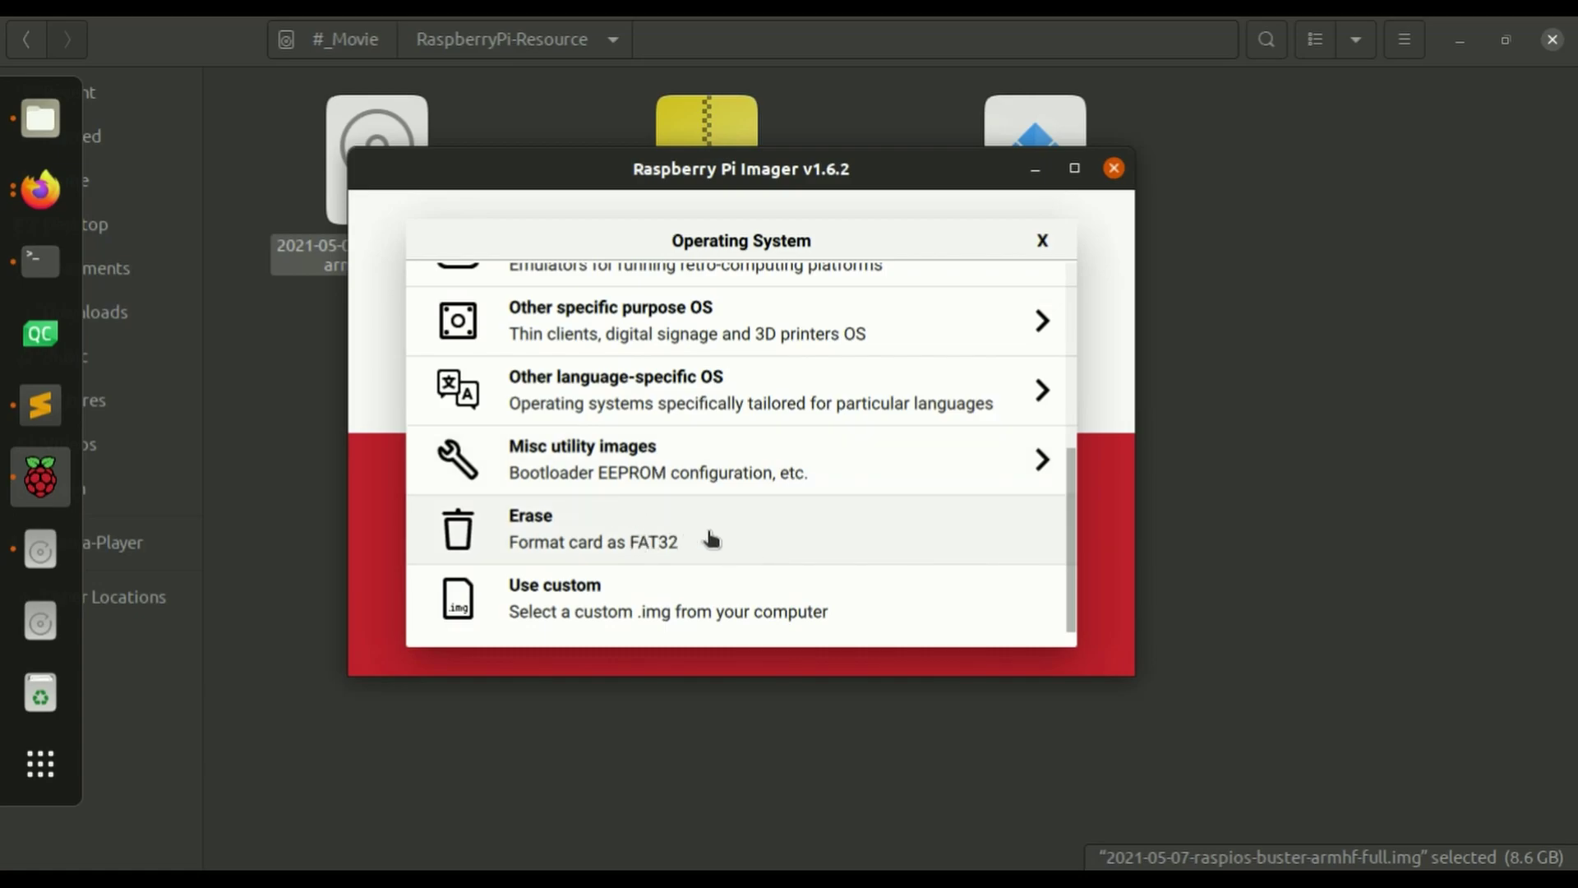
{"action": "scroll", "coordinate": [575, 328], "scroll_direction": "up", "scroll_amount": 5}
{"action": "left_click", "coordinate": [1042, 243]}
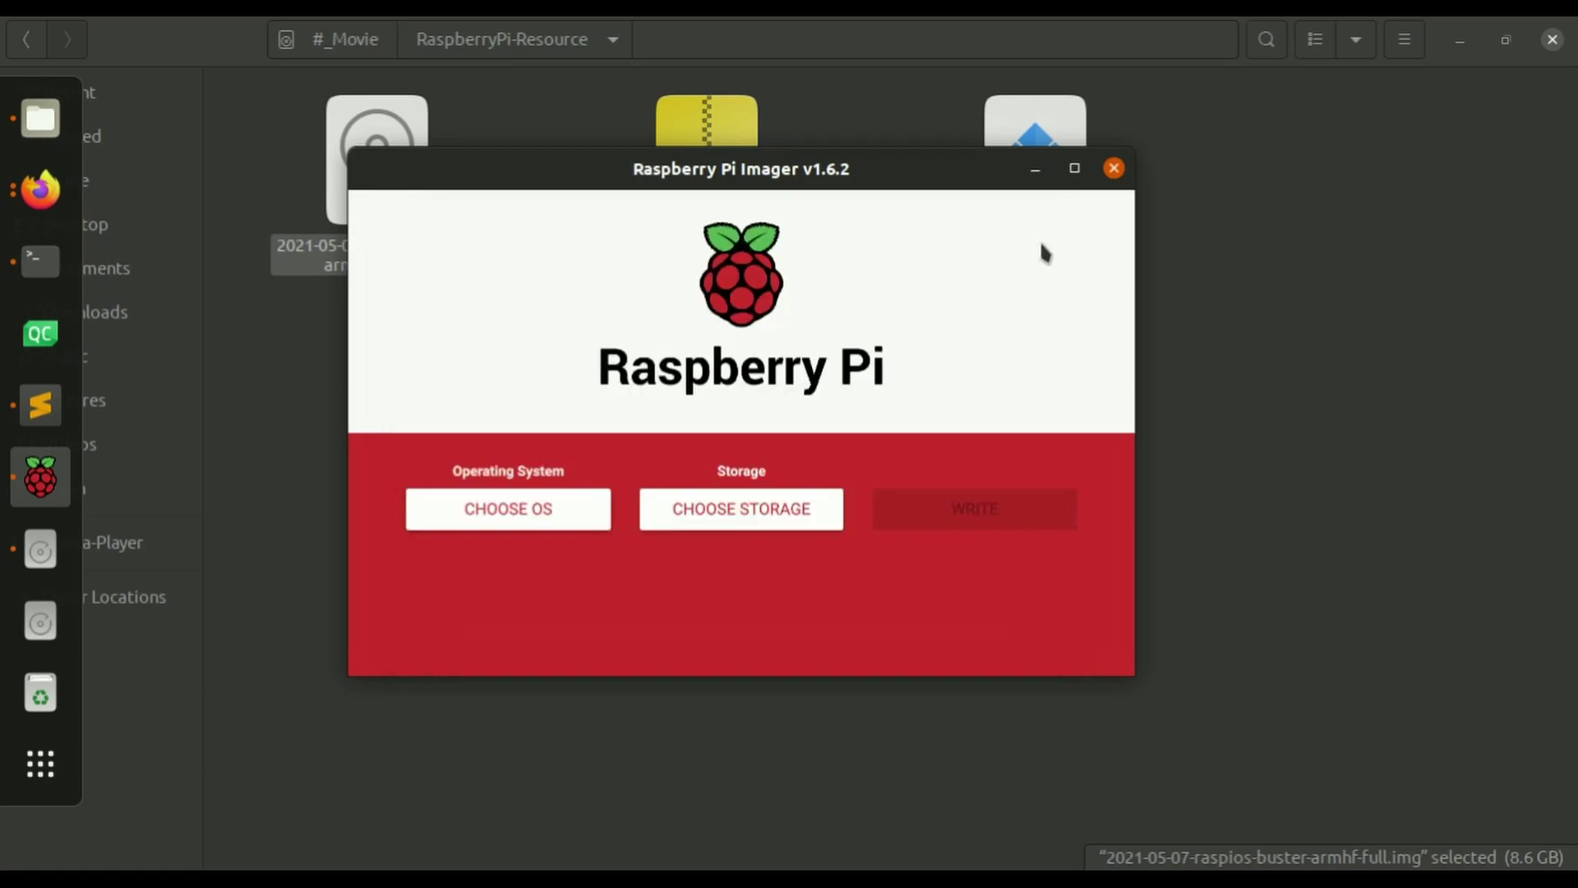
- Use custom image 2021-05-07-raspios-buster-armhf-full.img with the MXT-USB storage device as target
{"action": "left_click", "coordinate": [577, 513]}
{"action": "scroll", "coordinate": [739, 476], "scroll_direction": "down", "scroll_amount": 5}
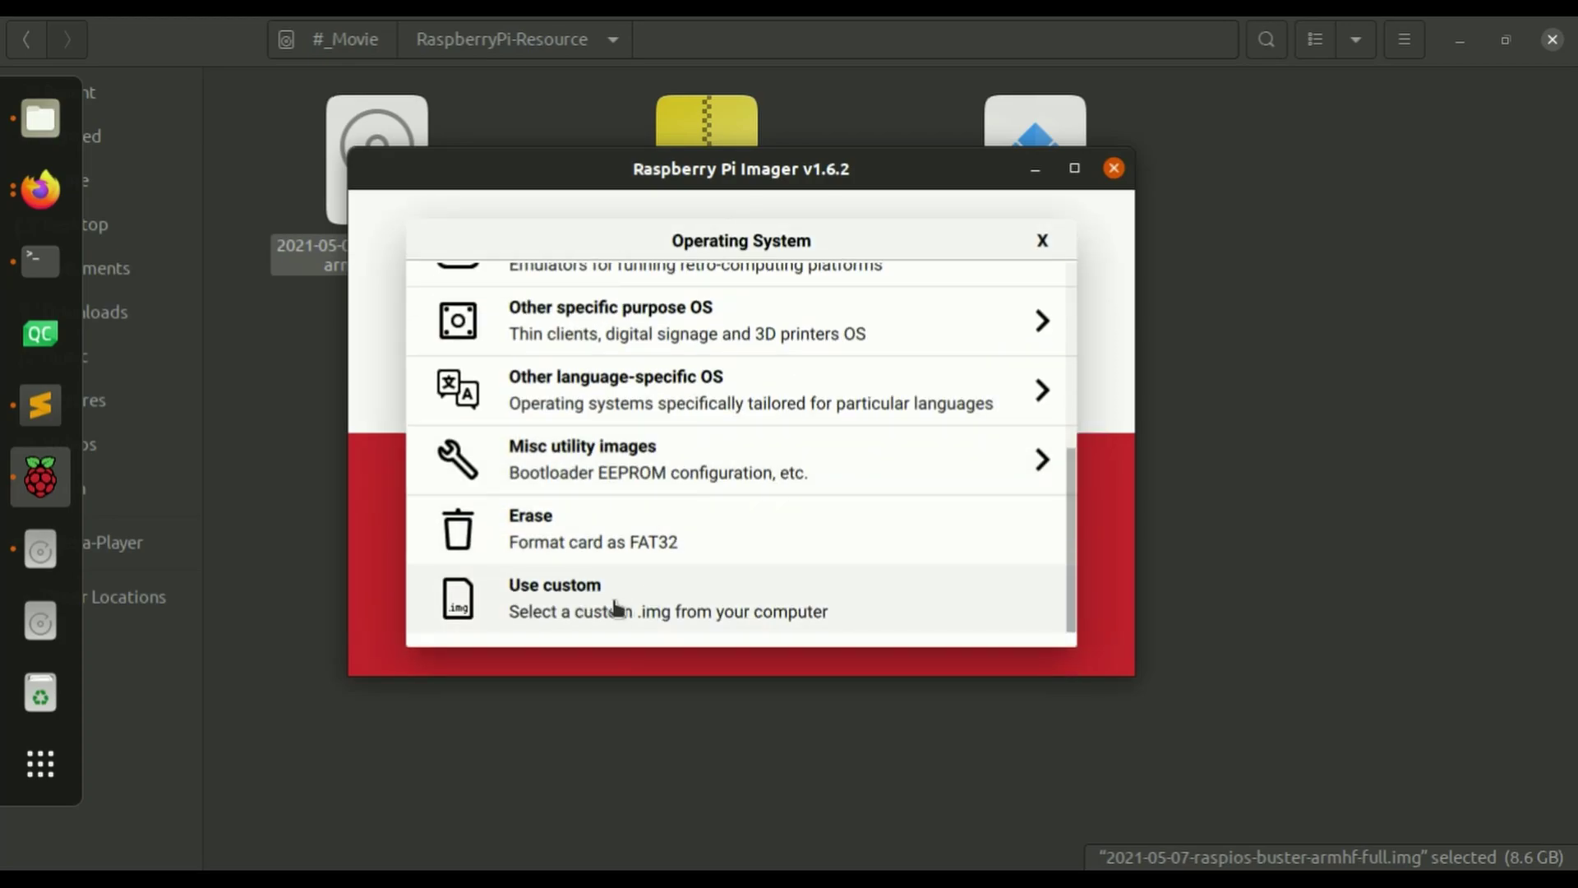
{"action": "left_click", "coordinate": [546, 603]}
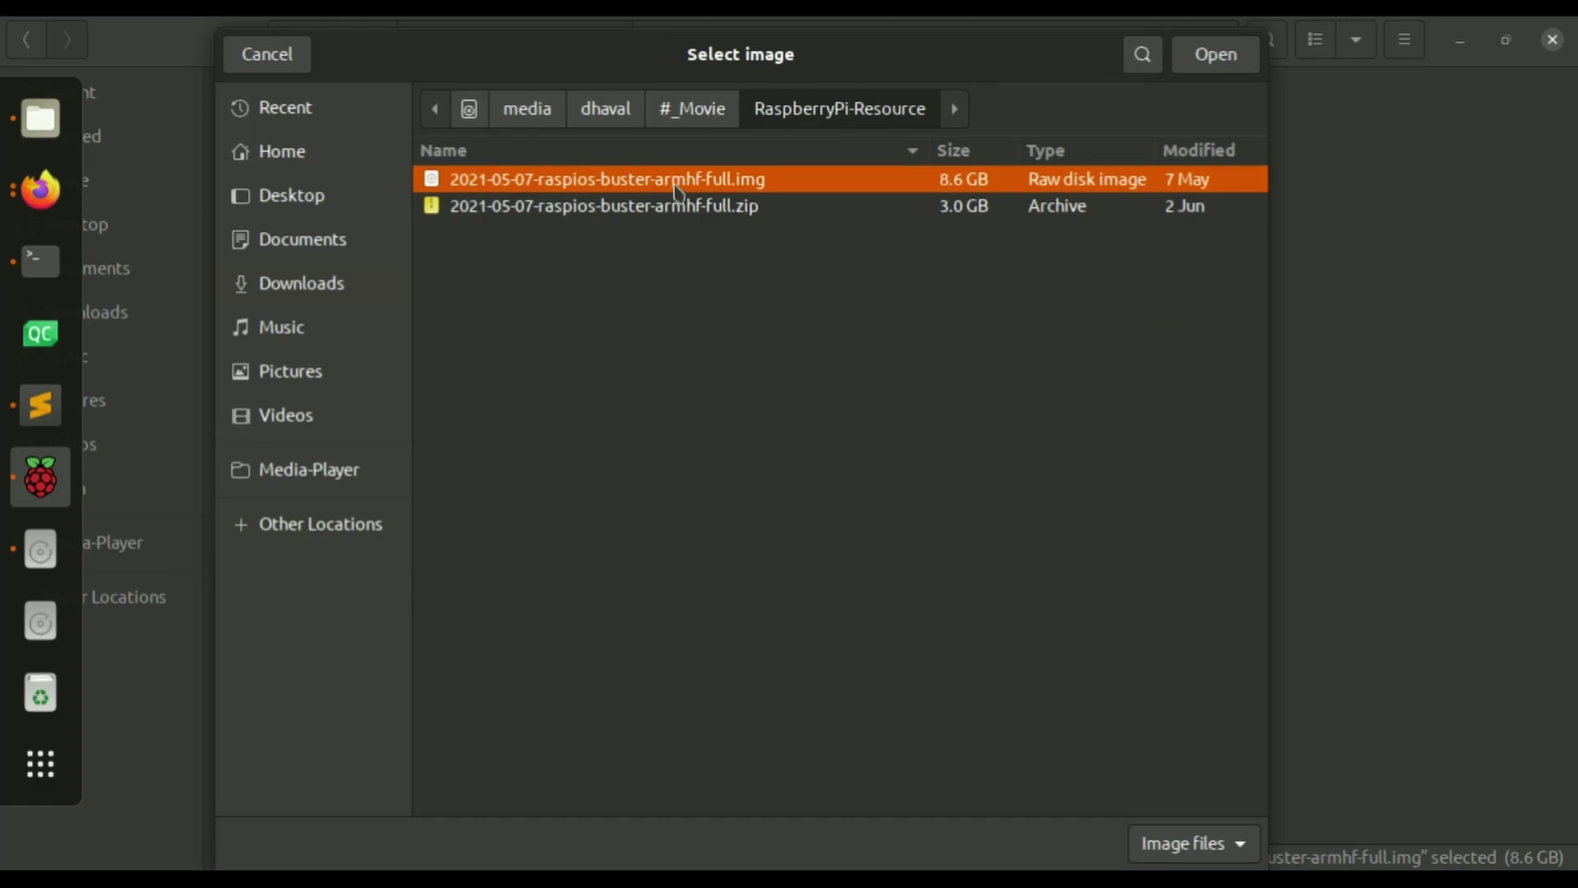
{"action": "double_click", "coordinate": [739, 182]}
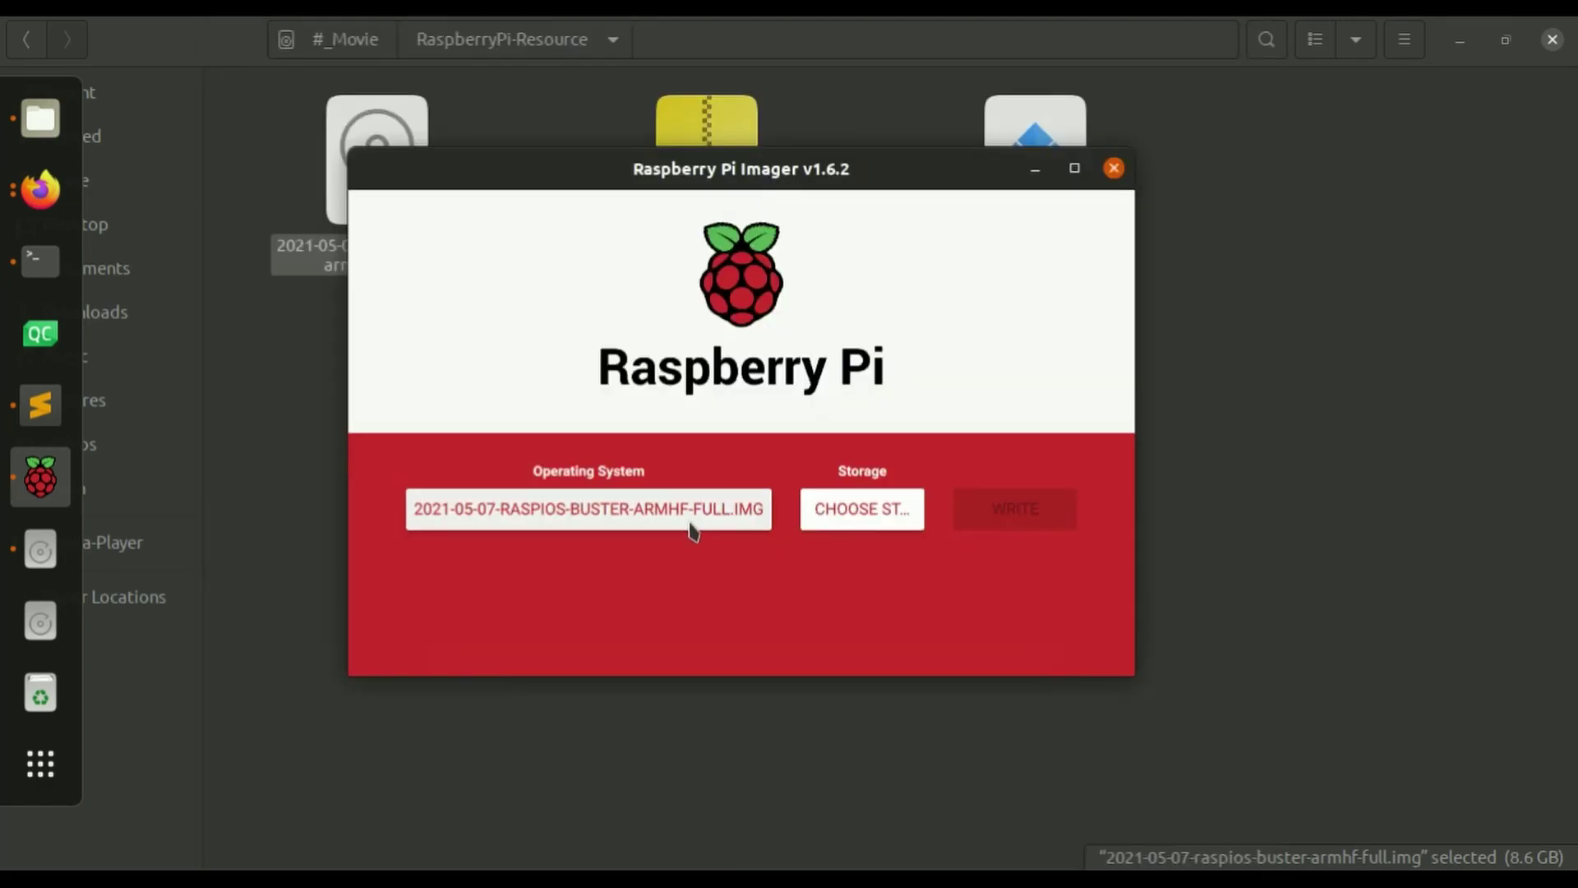
{"action": "left_click", "coordinate": [896, 536]}
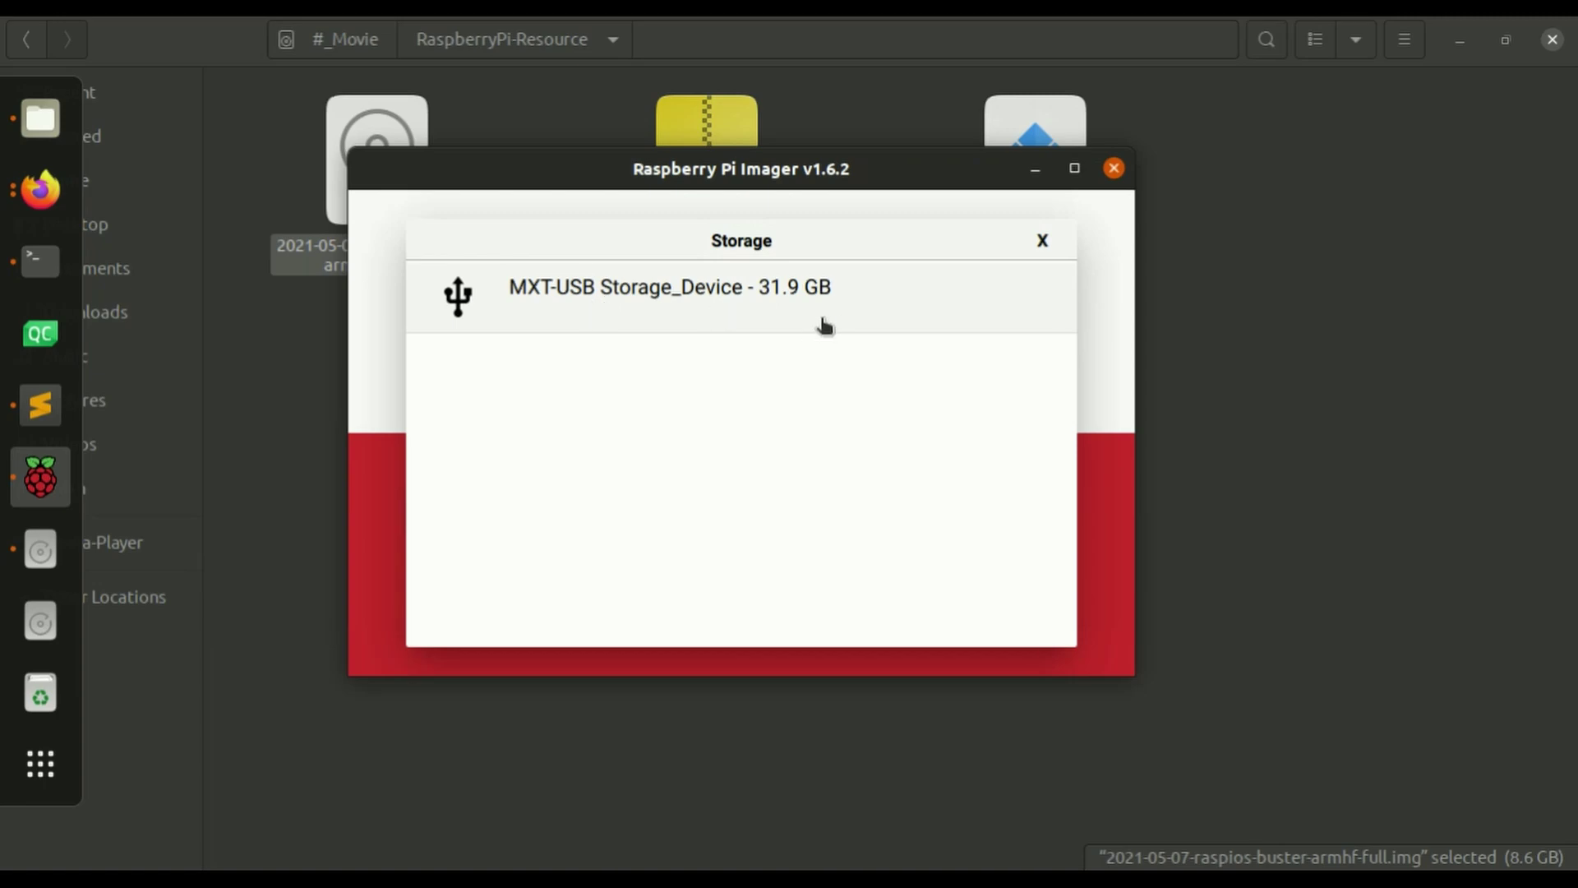
{"action": "left_click", "coordinate": [697, 302]}
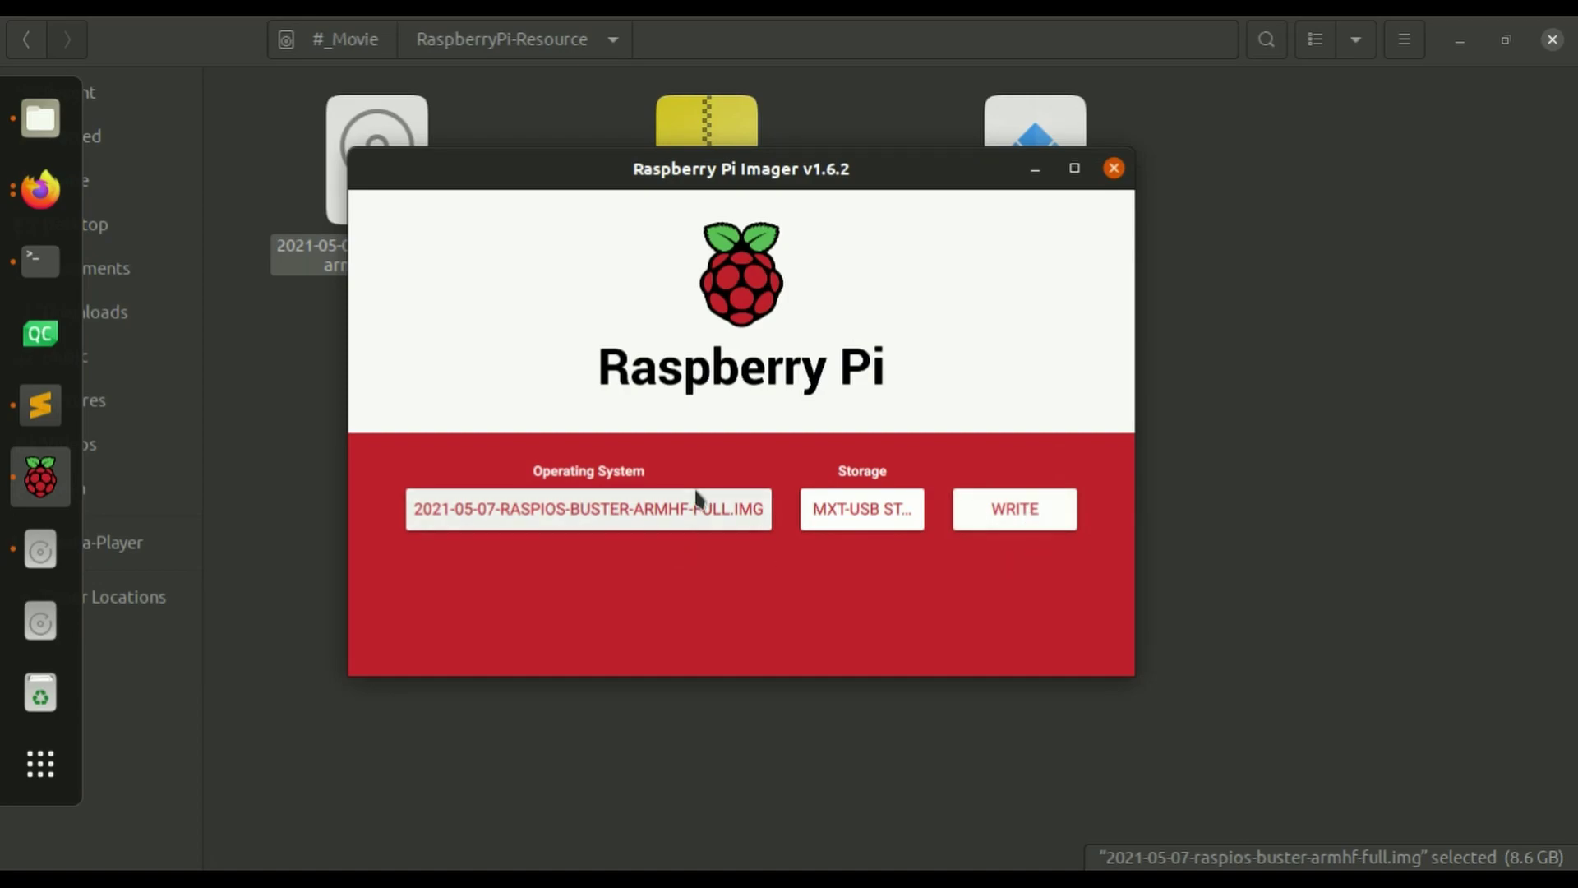
{"action": "left_click", "coordinate": [705, 511]}
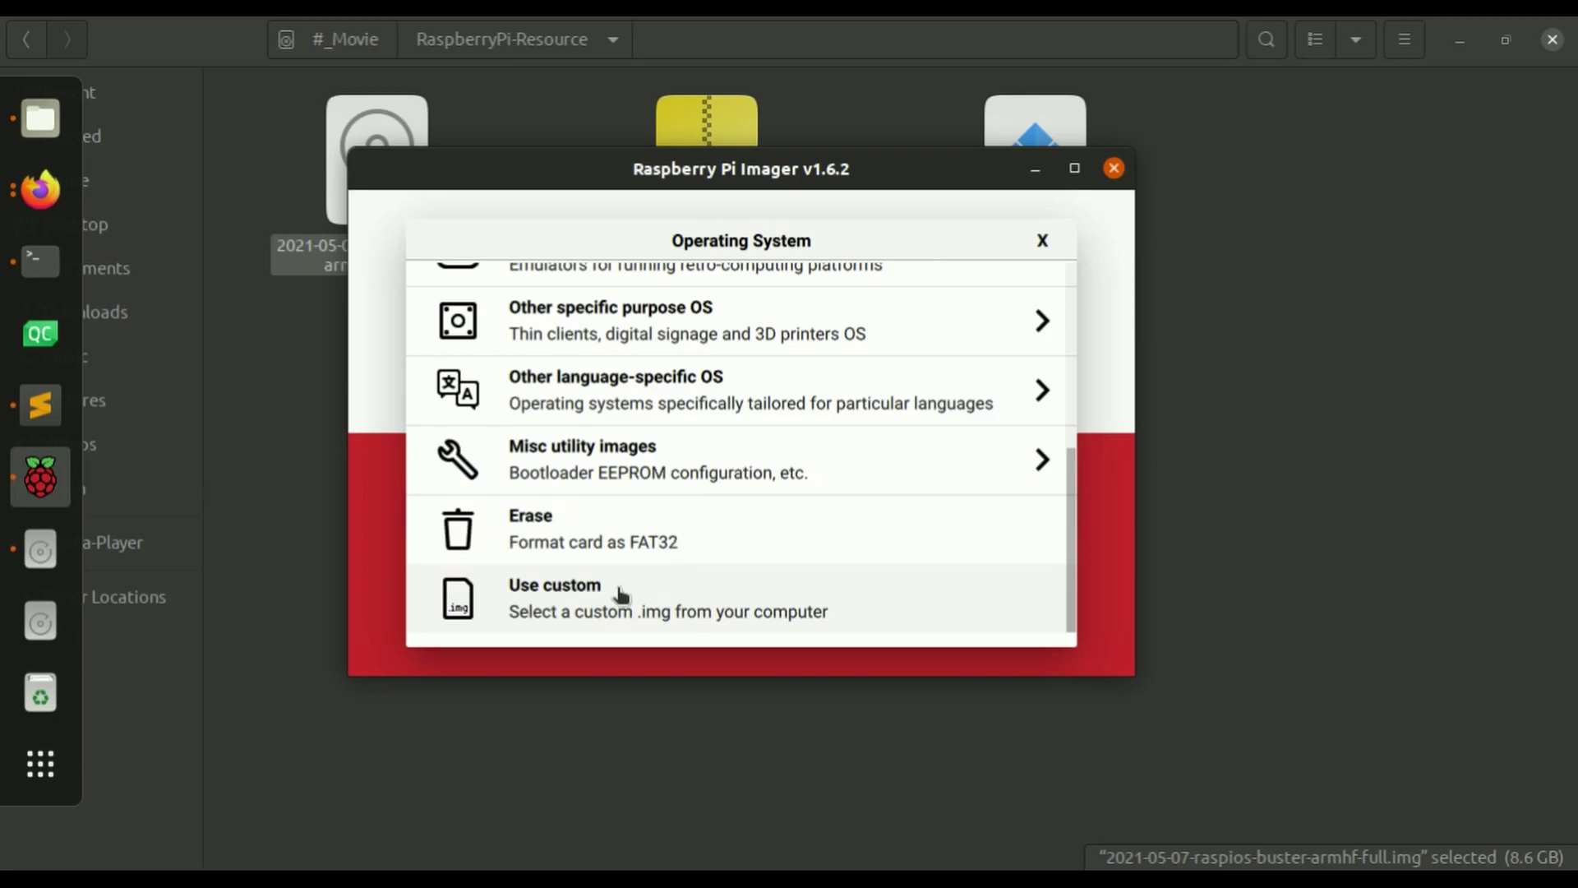
{"action": "scroll", "coordinate": [724, 587], "scroll_direction": "up", "scroll_amount": 5}
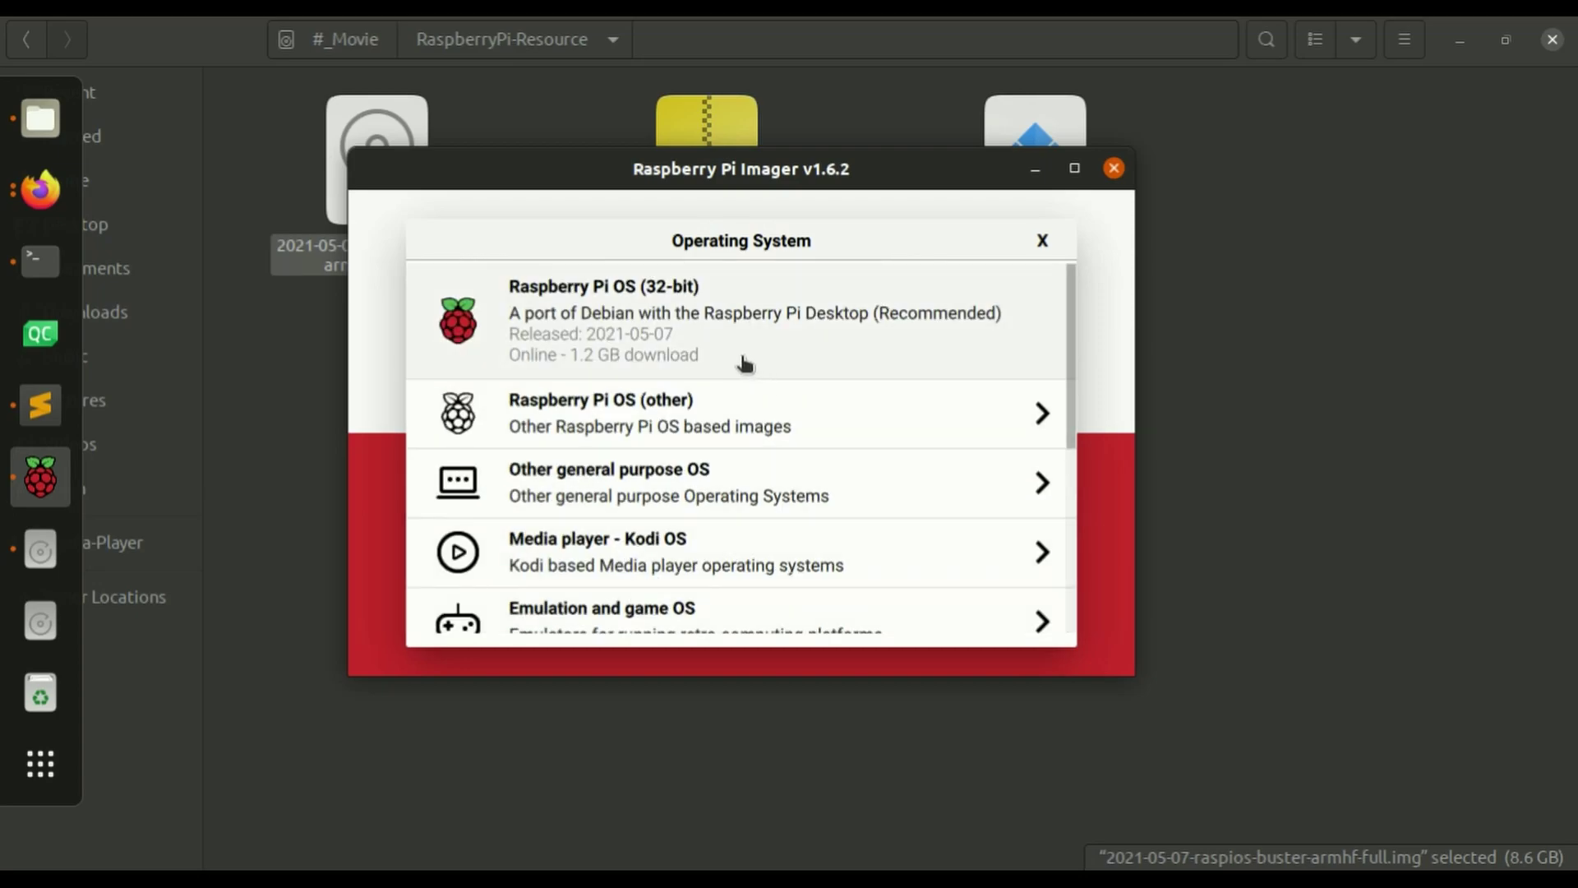
{"action": "left_click", "coordinate": [659, 427]}
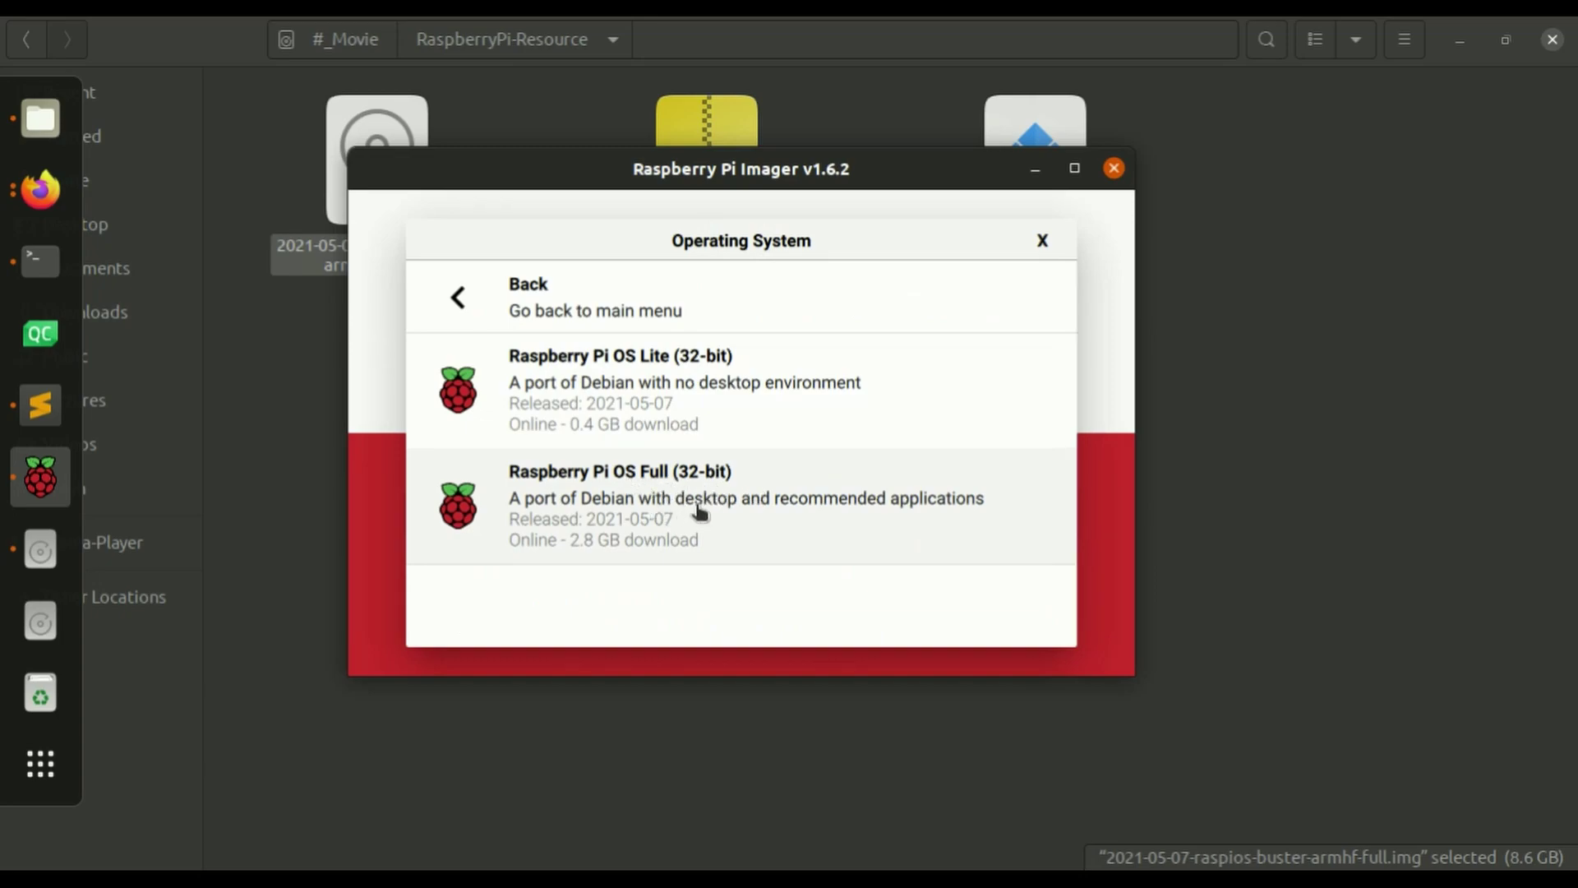
{"action": "left_click", "coordinate": [456, 296]}
{"action": "left_click", "coordinate": [1041, 243]}
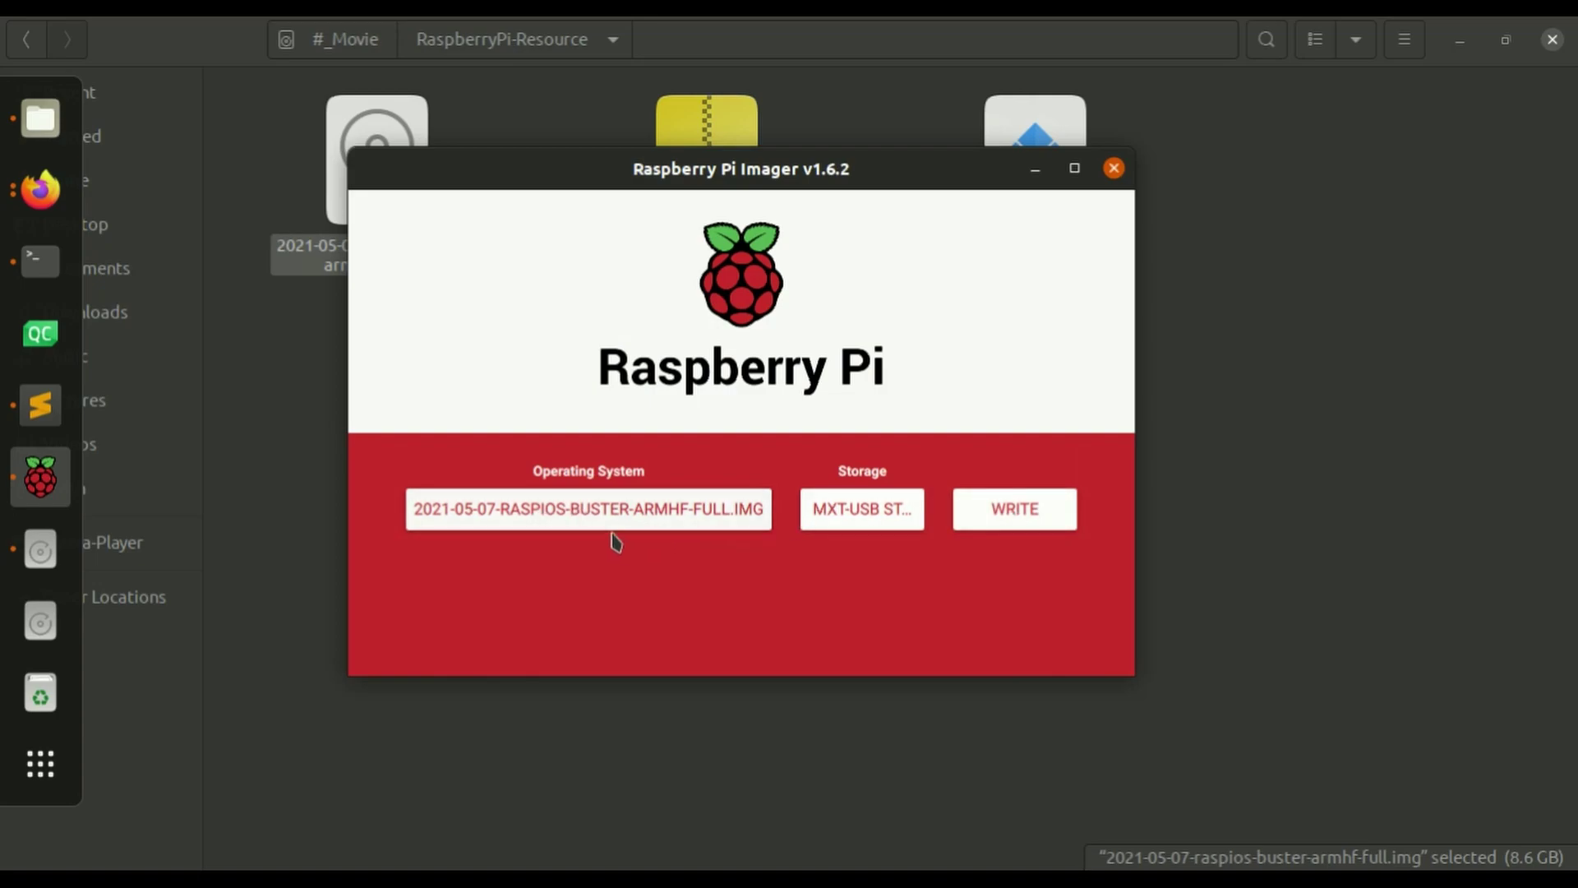
- Write the image to MXT-USB, confirming the erase and authorizing with the account password
{"action": "left_click", "coordinate": [862, 511]}
{"action": "left_click", "coordinate": [641, 292]}
{"action": "left_click", "coordinate": [1035, 518]}
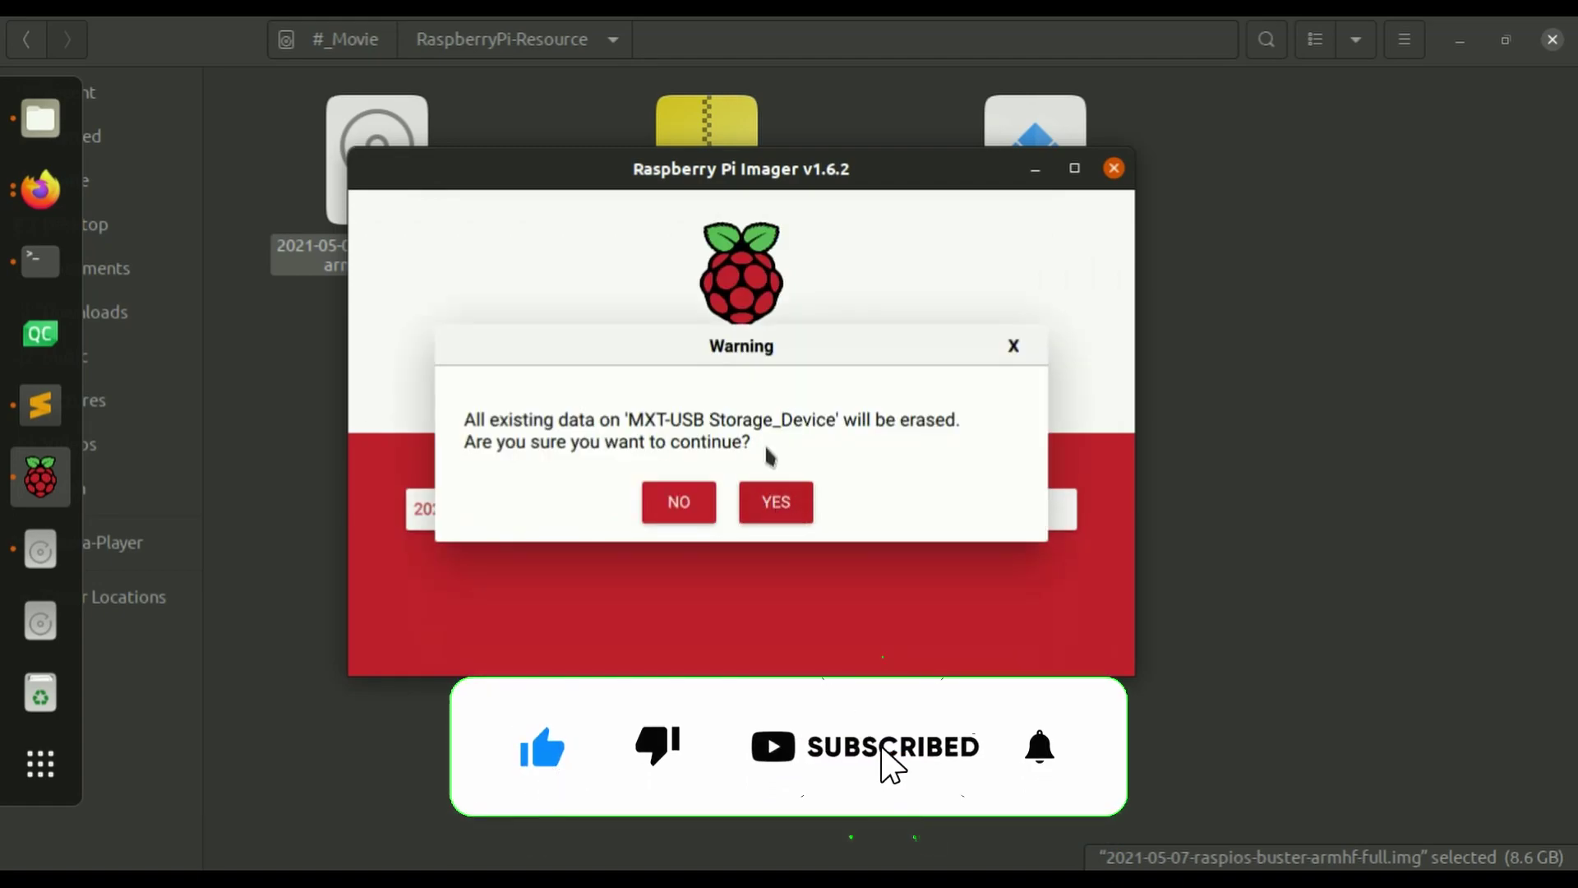
{"action": "left_click", "coordinate": [788, 504]}
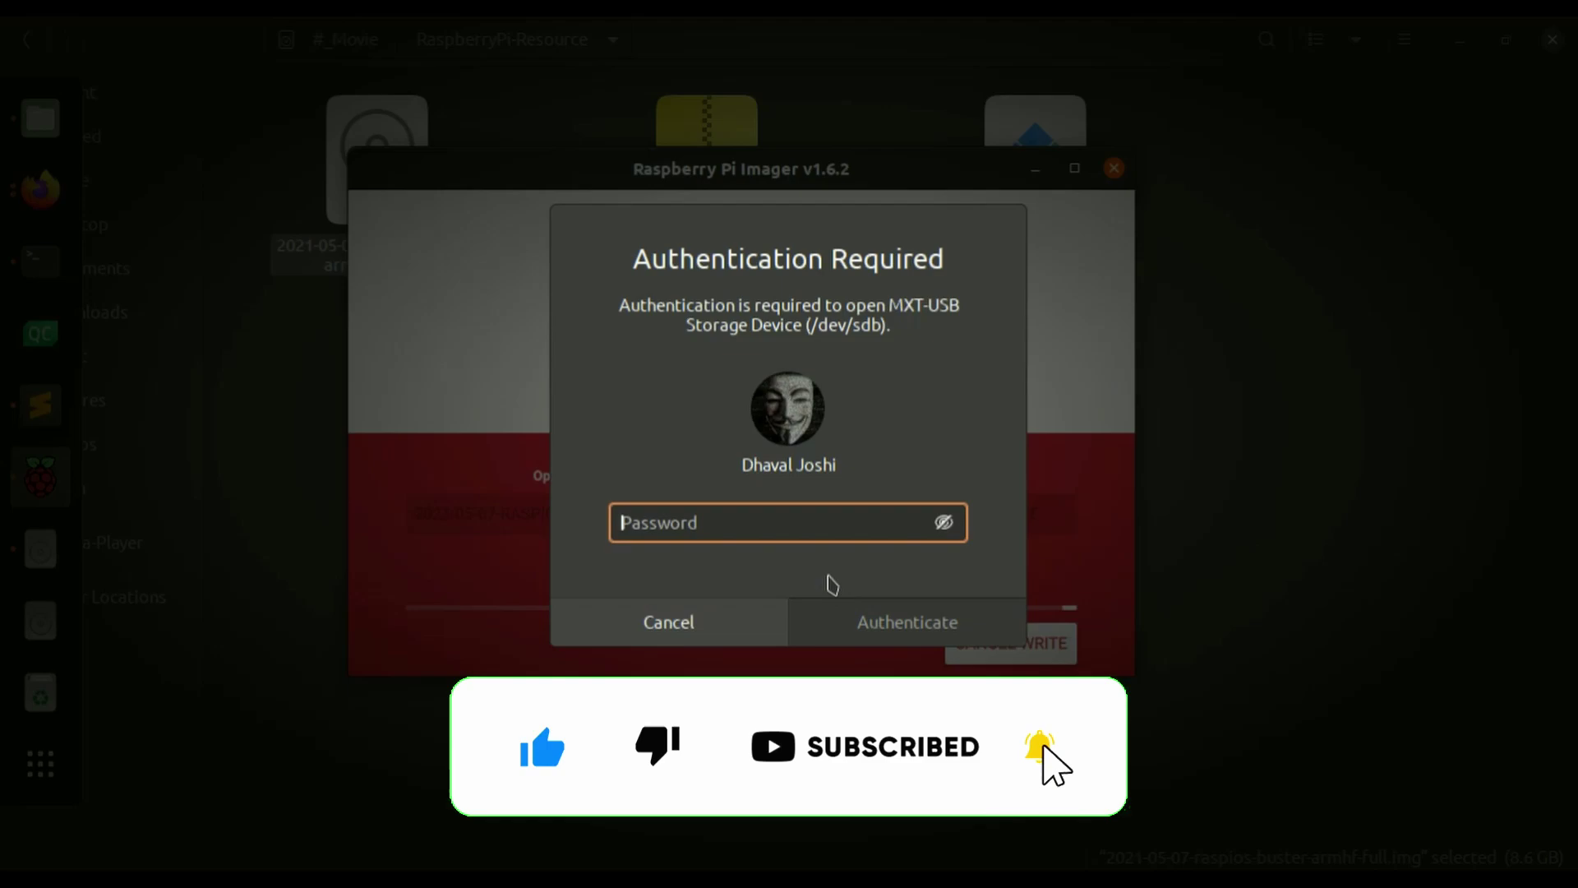
{"action": "type", "text": "*********"}
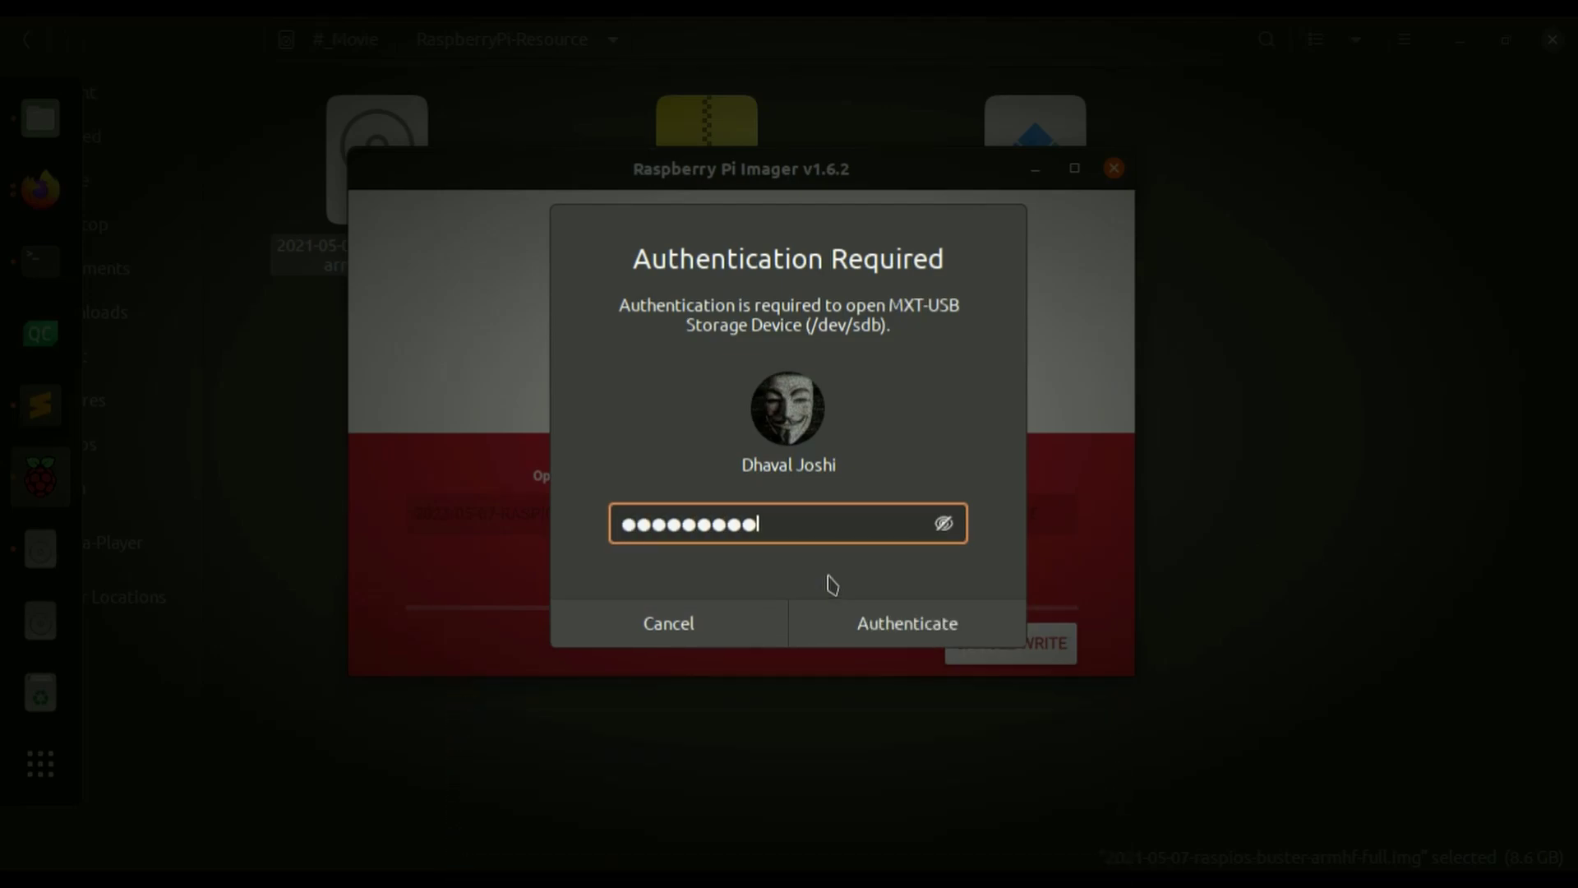
{"action": "key", "text": "Return"}
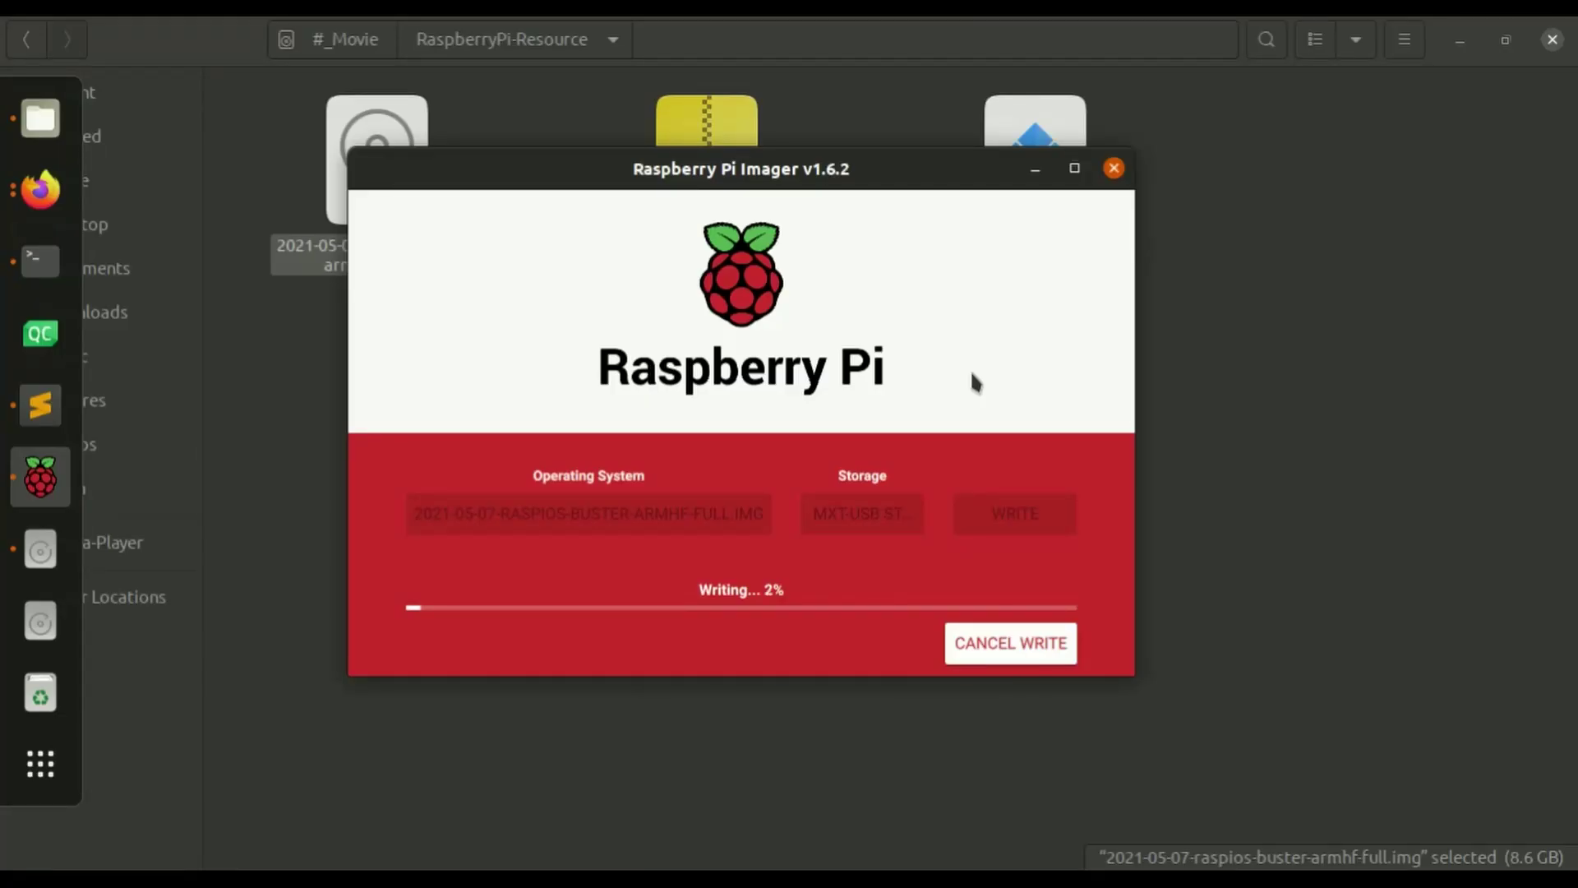
{"action": "left_click_drag", "start_coordinate": [883, 168], "coordinate": [940, 195]}
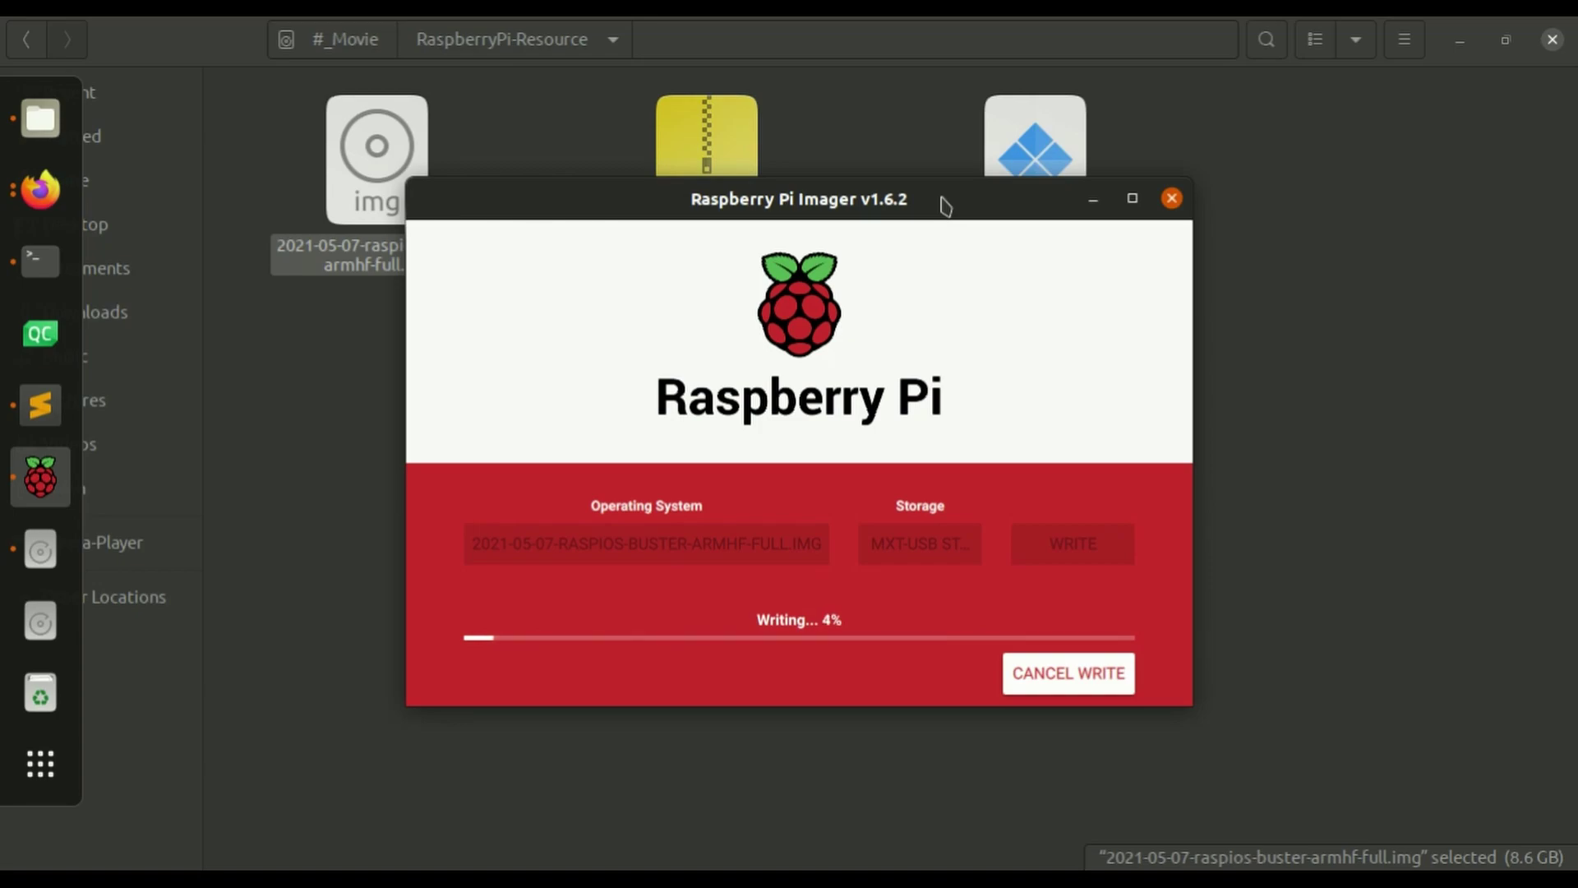
{"action": "left_click_drag", "start_coordinate": [945, 205], "coordinate": [939, 224]}
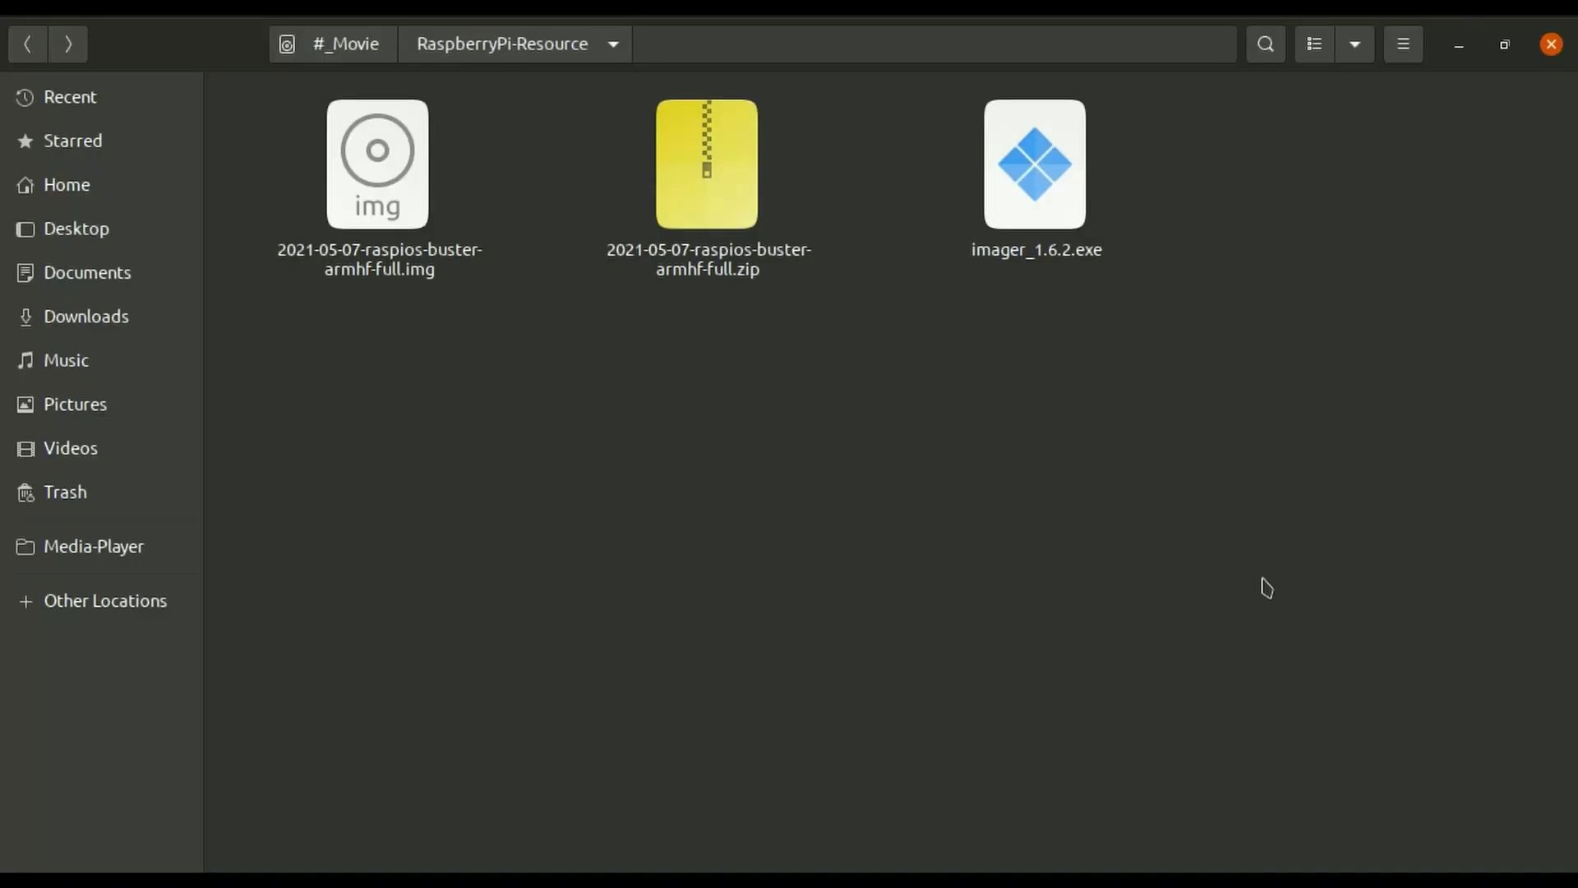
- Select the raspios-buster-armhf-full.img file, then launch Startup Disk Creator from the application search
{"action": "left_click", "coordinate": [394, 205]}
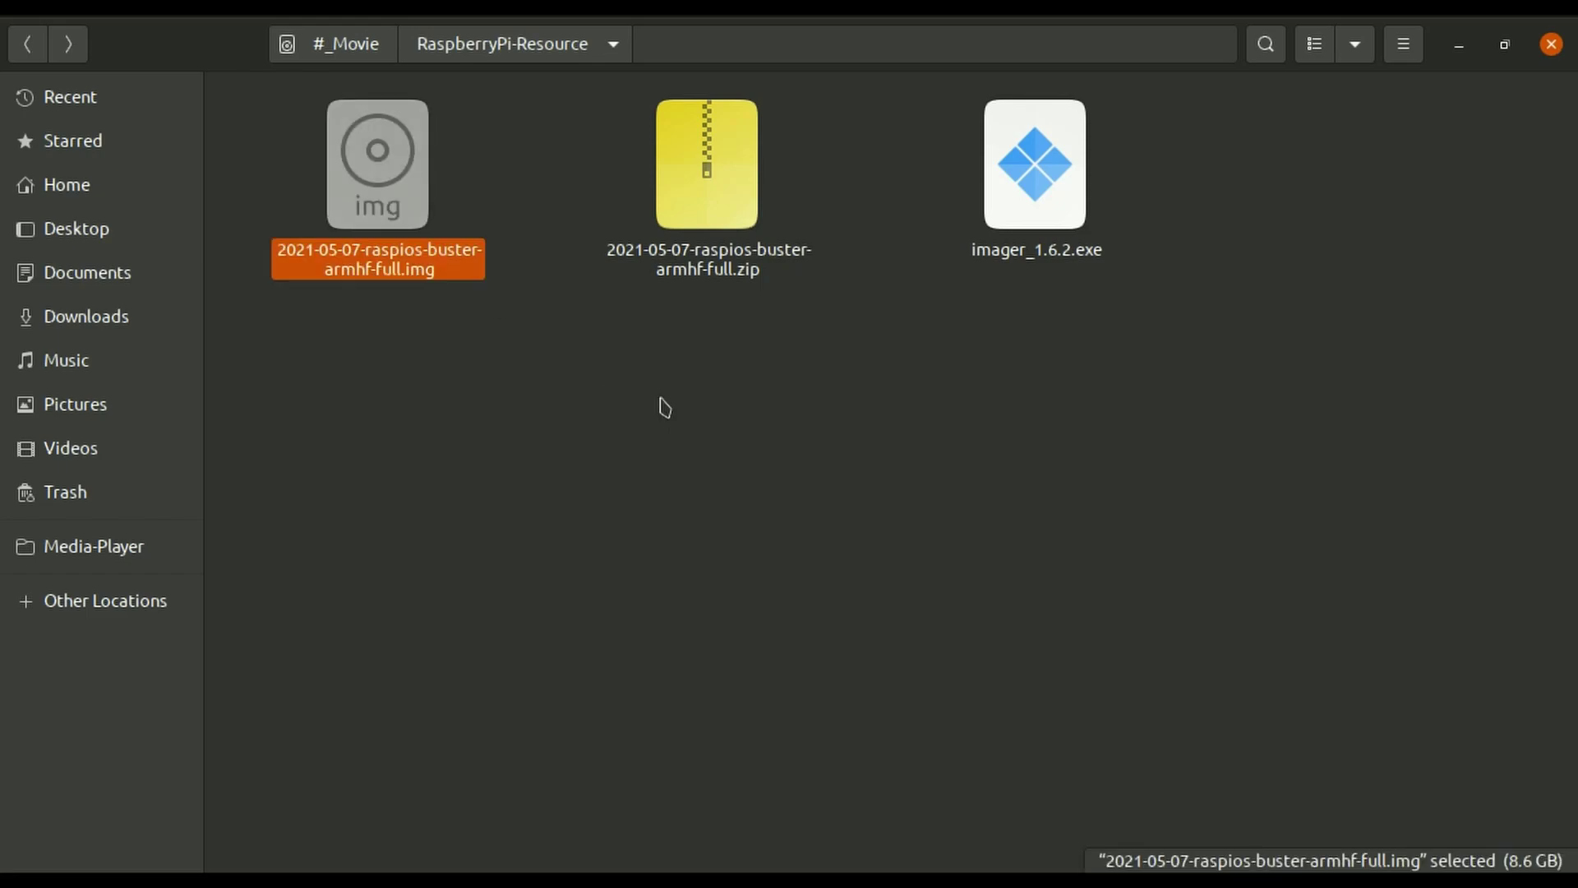
{"action": "key", "text": "super"}
{"action": "type", "text": "s"}
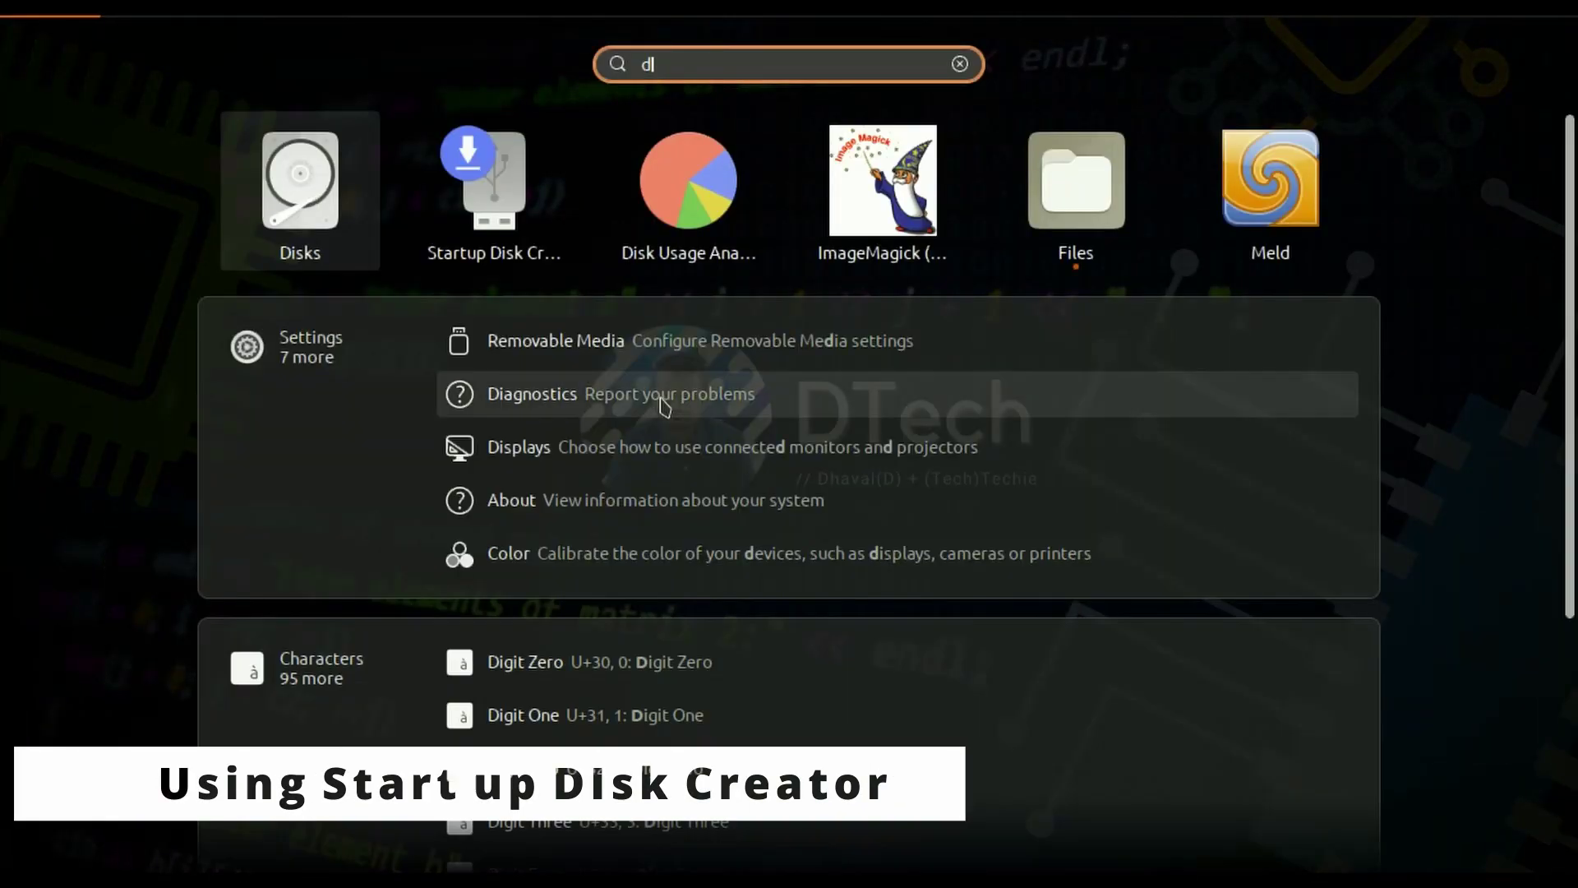
{"action": "type", "text": "tart"}
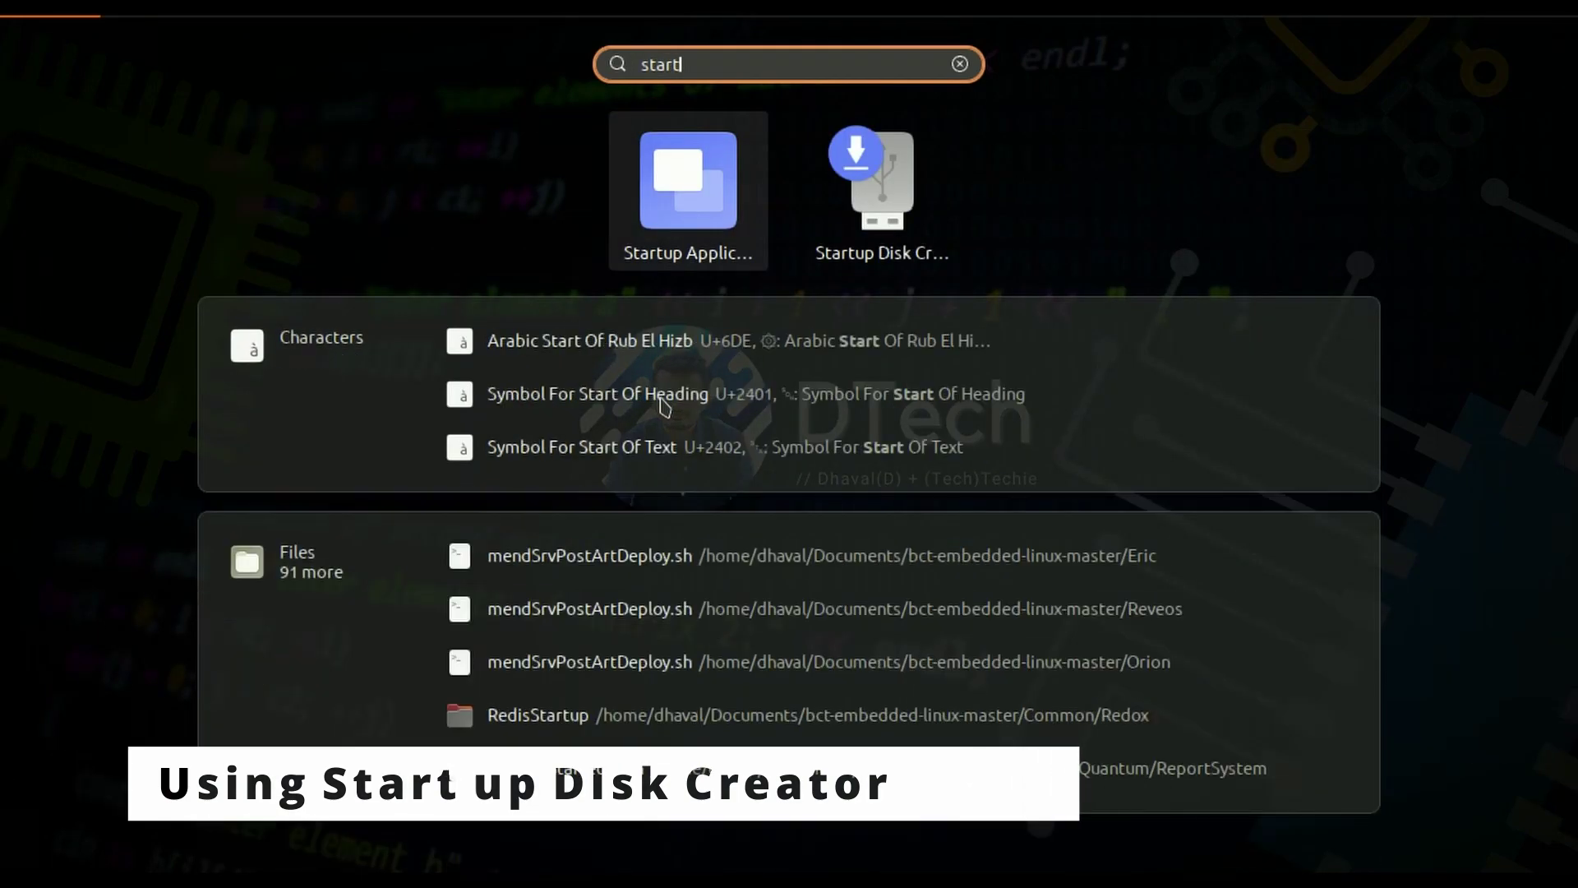
{"action": "key", "text": "Right"}
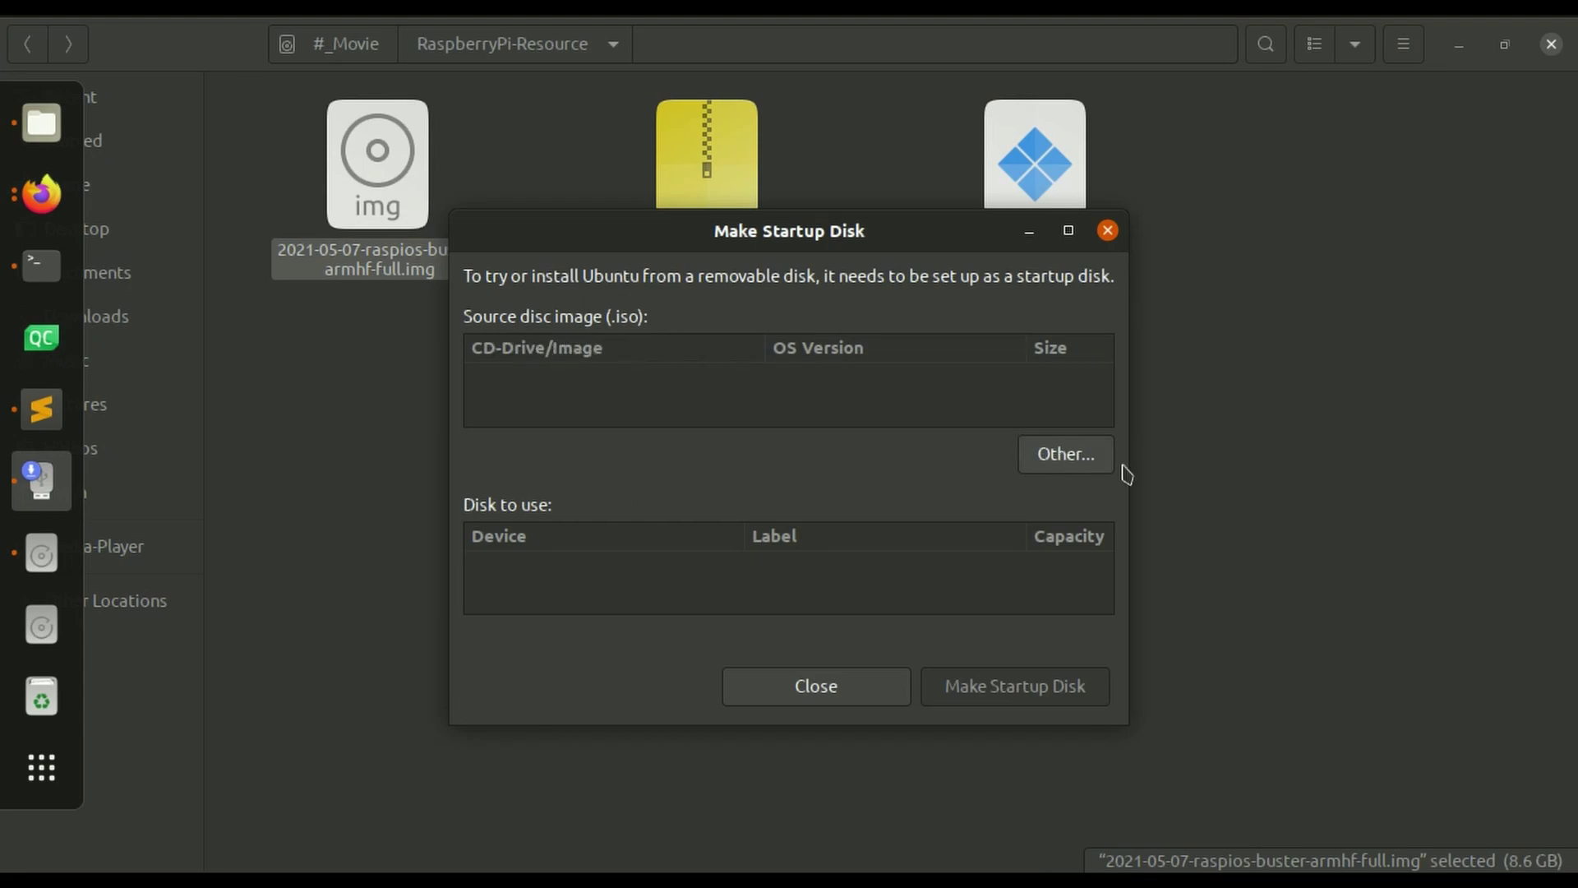
- Set raspios-buster-armhf-full.img as the source image and make MXT-USB a startup disk
{"action": "left_click", "coordinate": [1102, 458]}
{"action": "left_click", "coordinate": [1228, 855]}
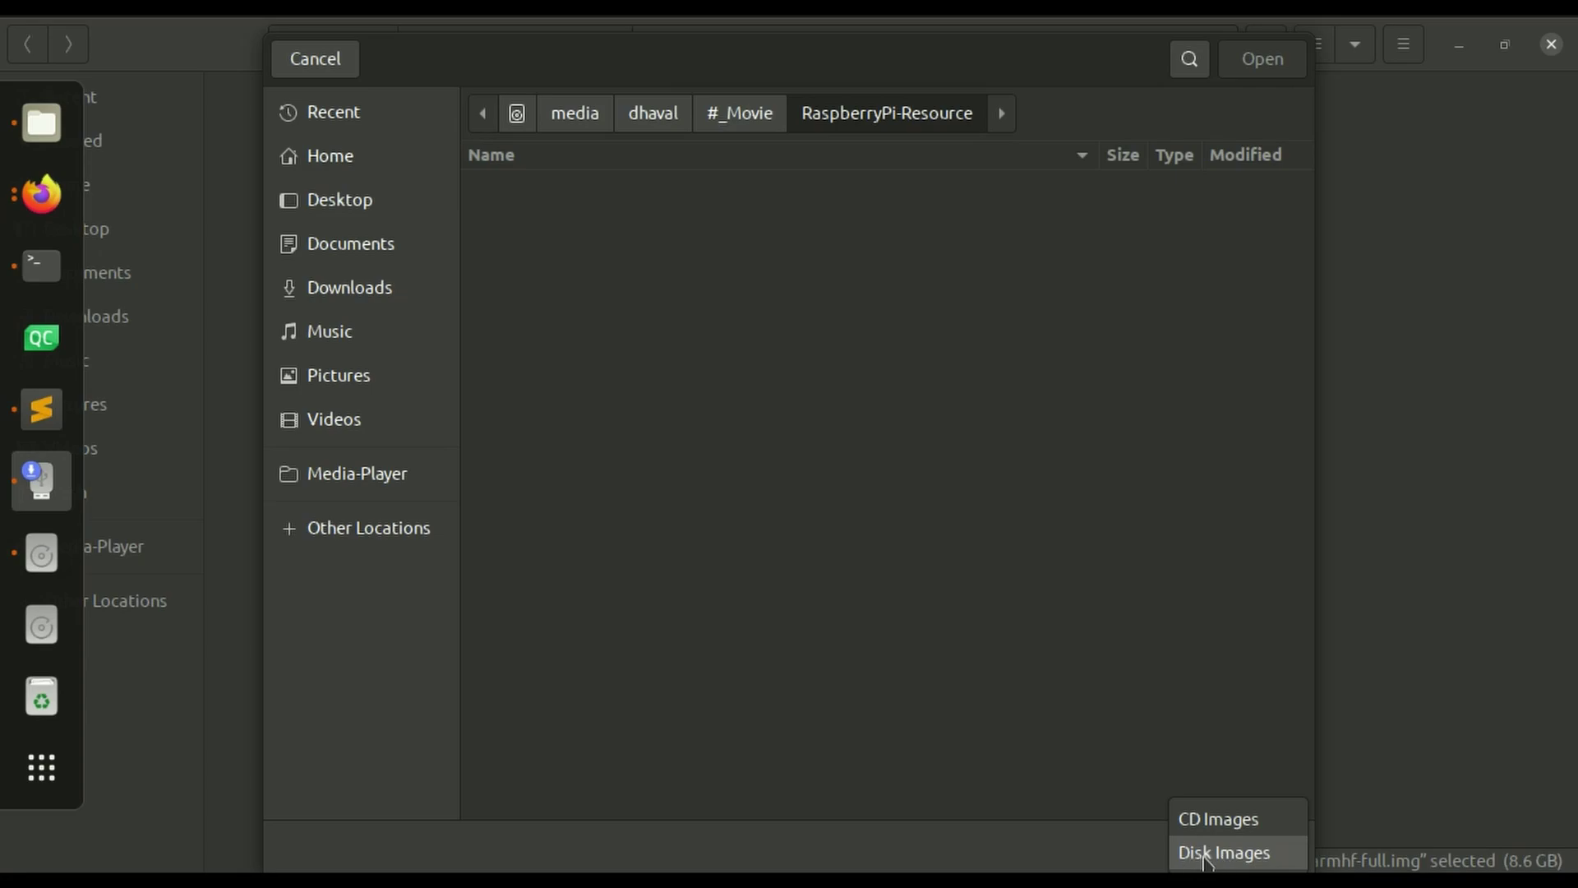
{"action": "left_click", "coordinate": [1233, 853]}
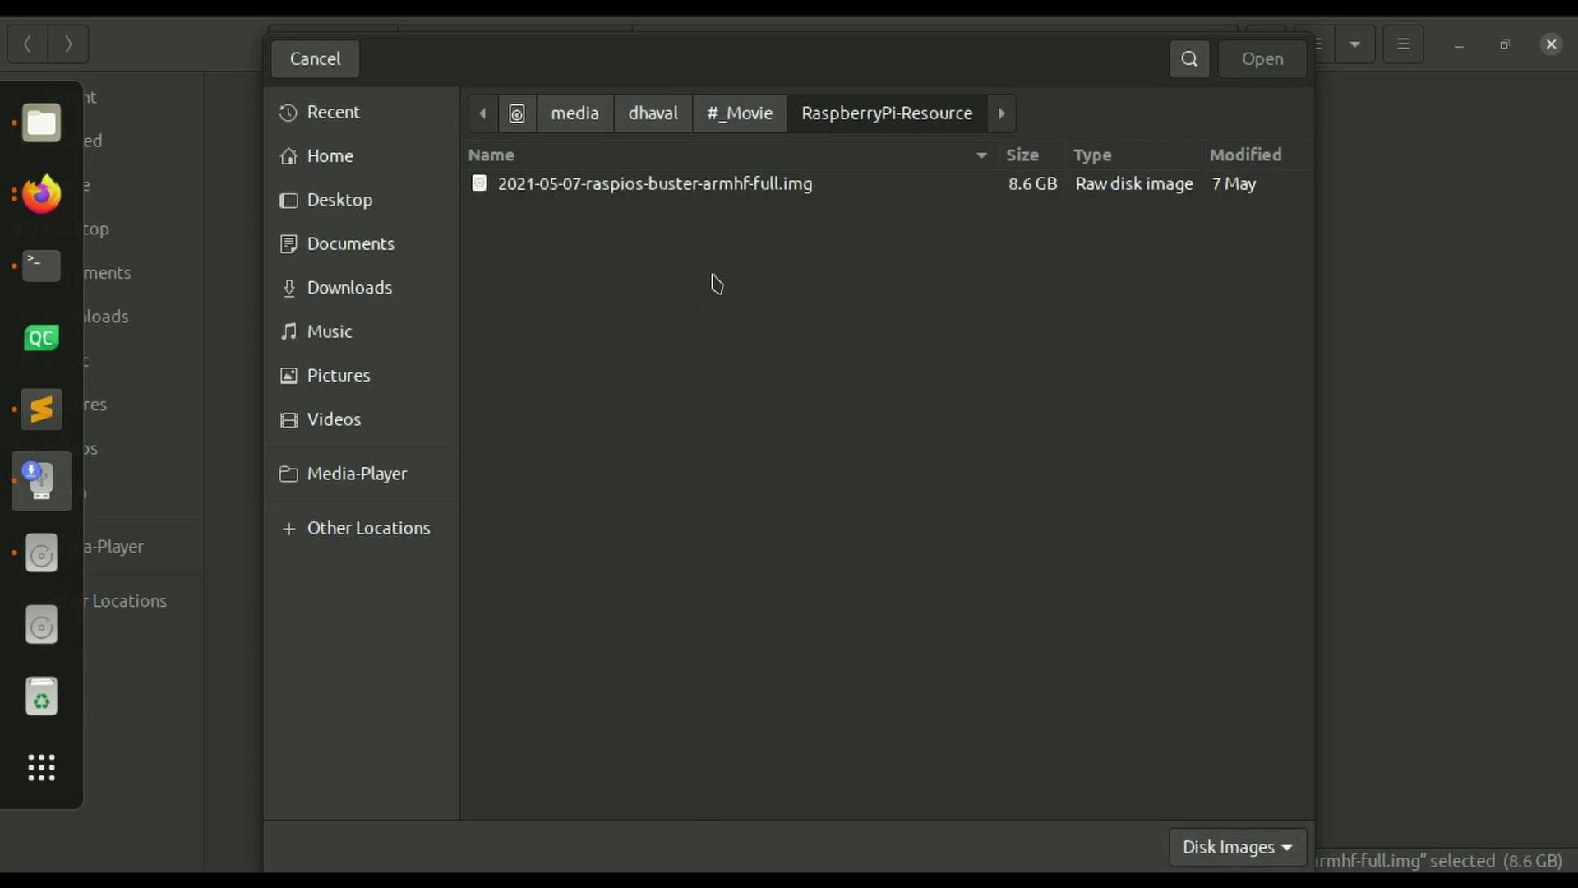
{"action": "left_click", "coordinate": [771, 184]}
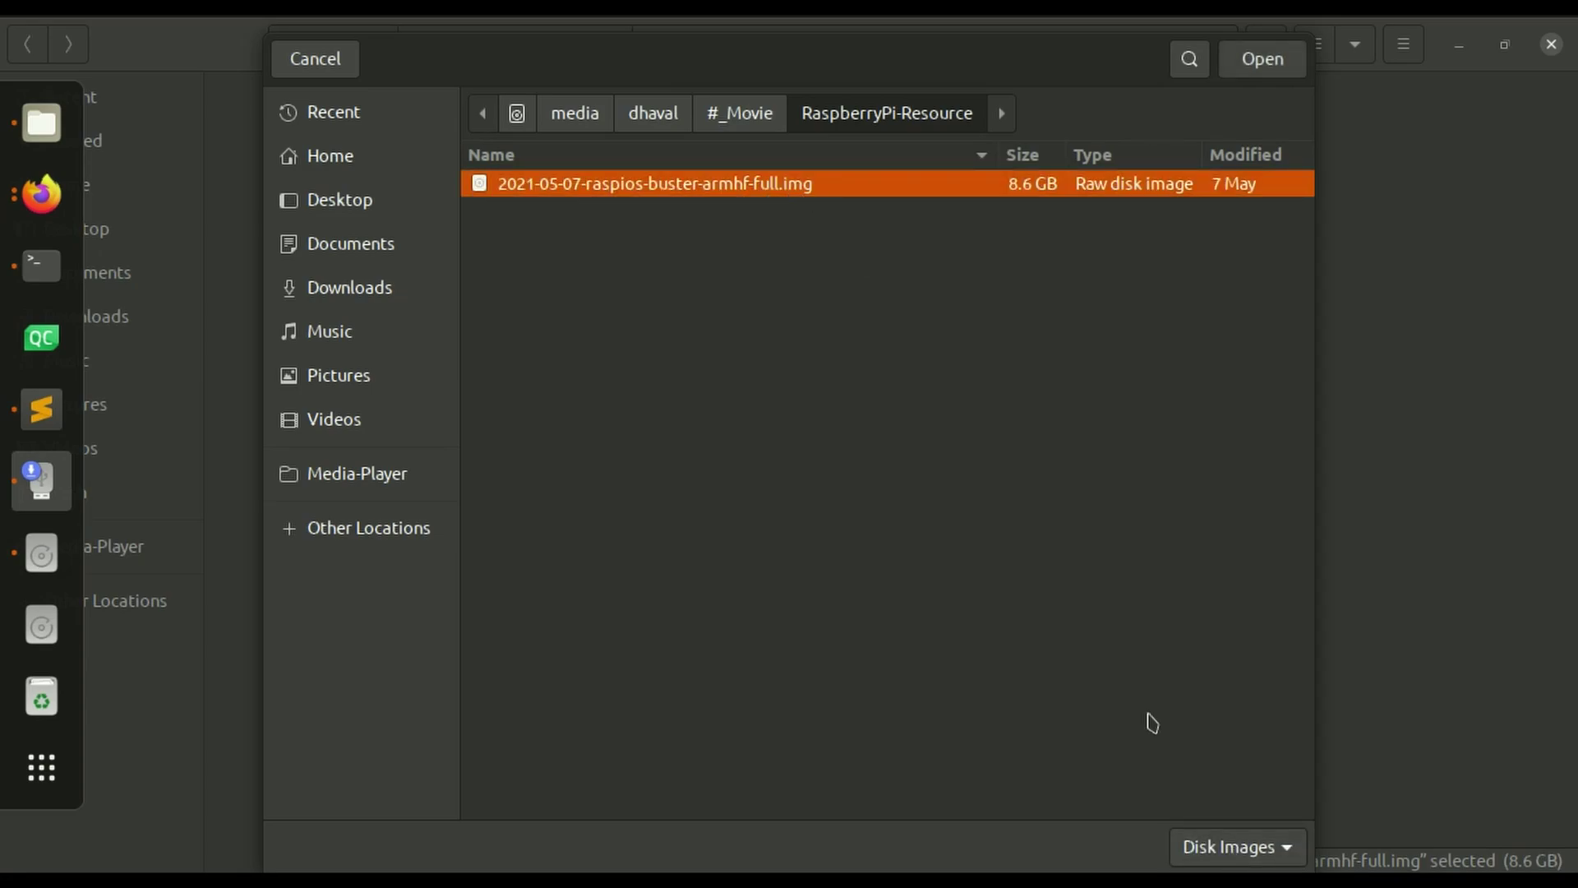
{"action": "left_click", "coordinate": [1289, 66]}
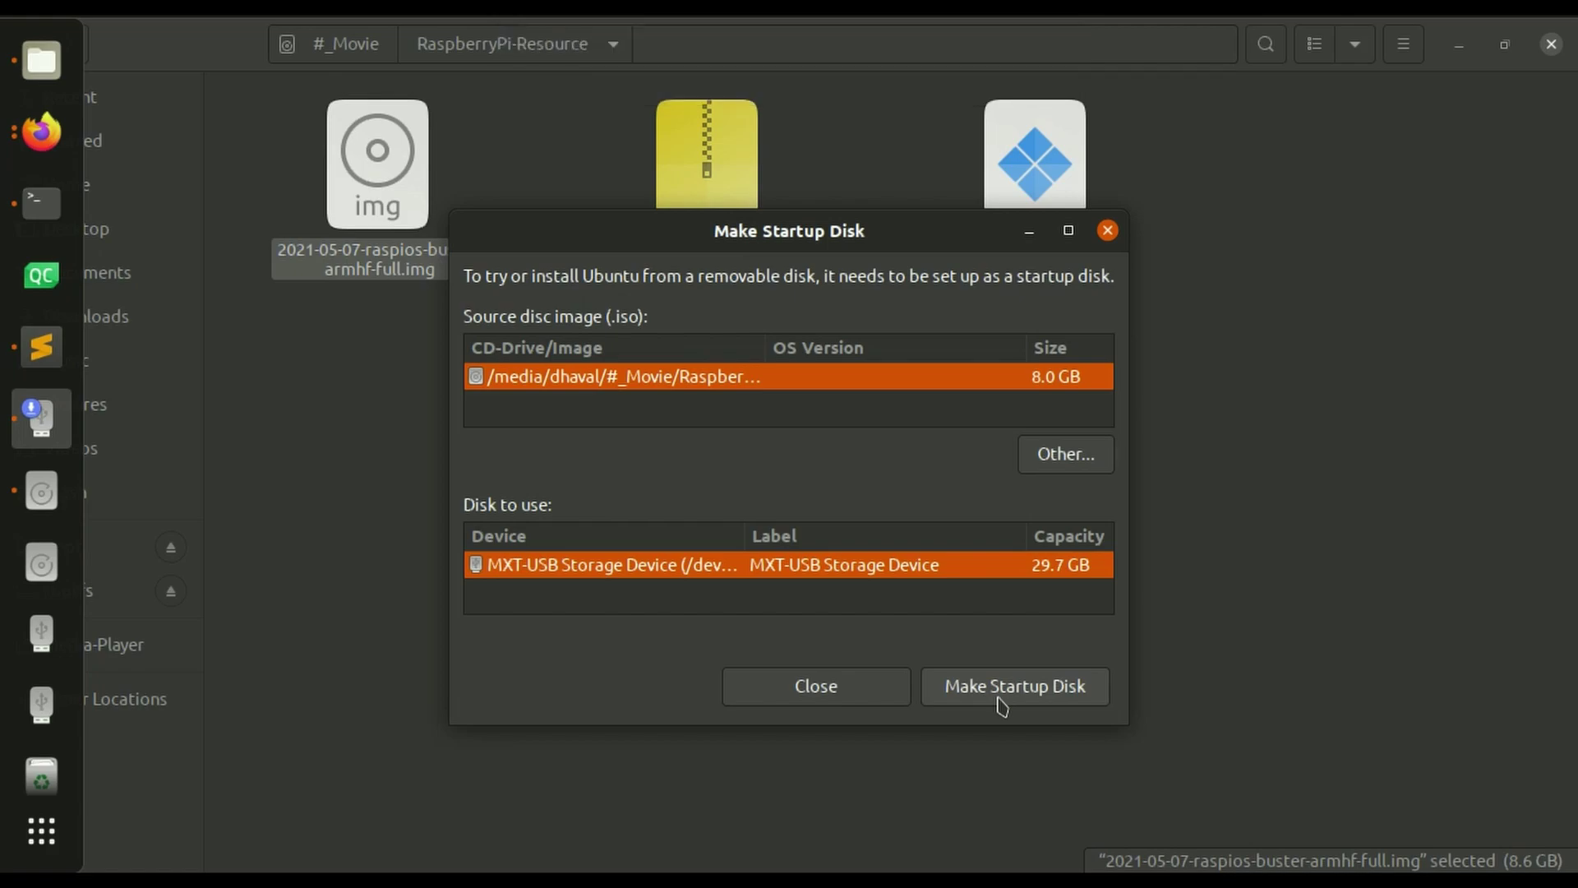
{"action": "left_click", "coordinate": [899, 695]}
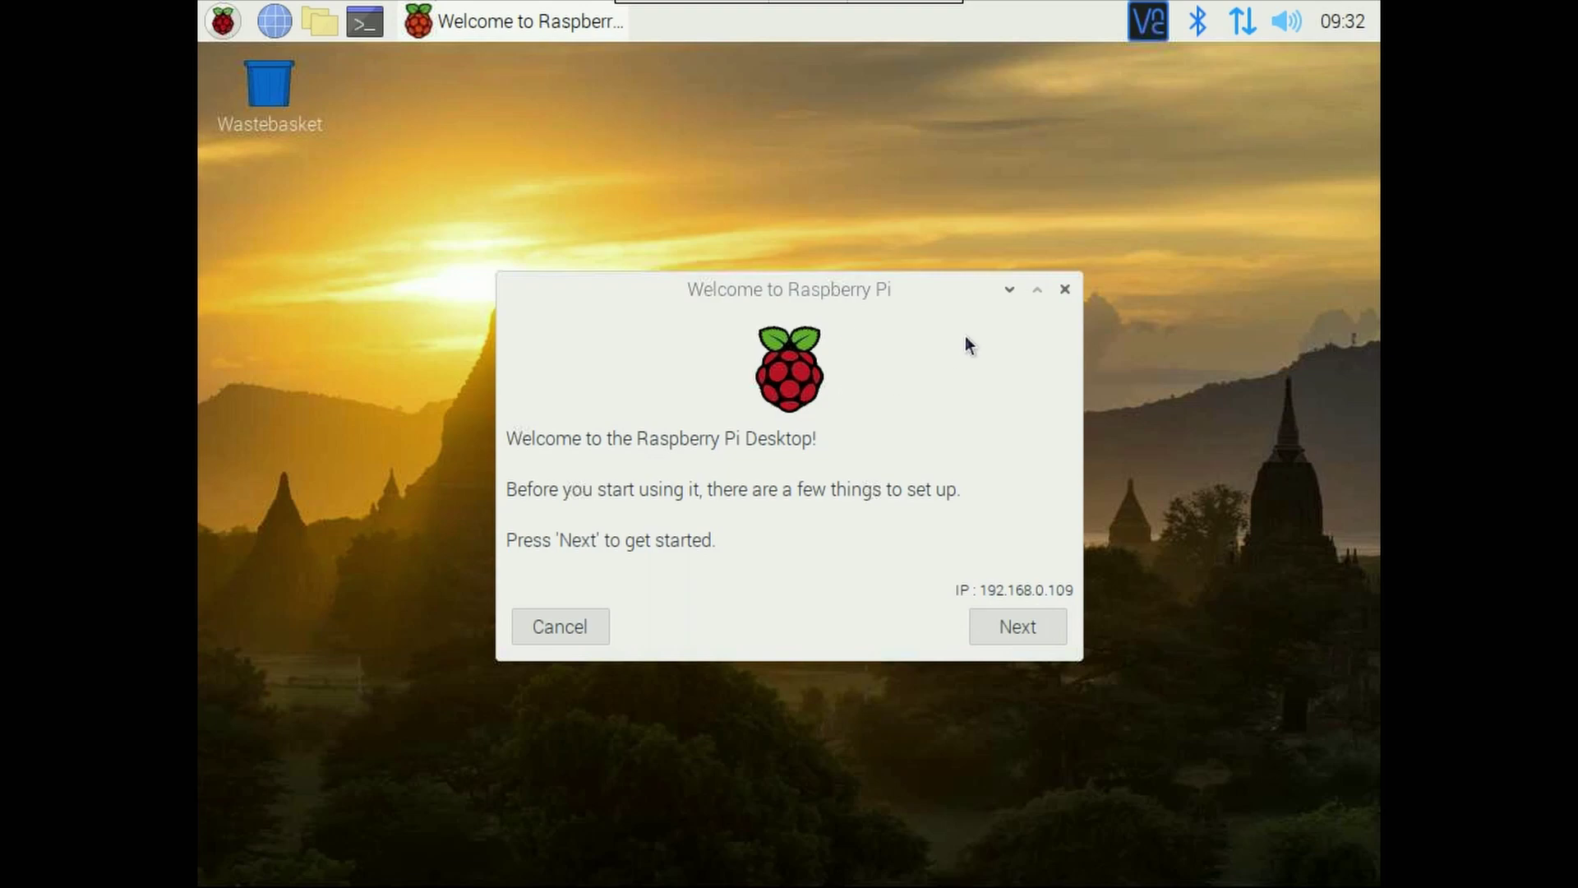
- Set the country to India and the language to English, then apply the location
{"action": "left_click", "coordinate": [1016, 627]}
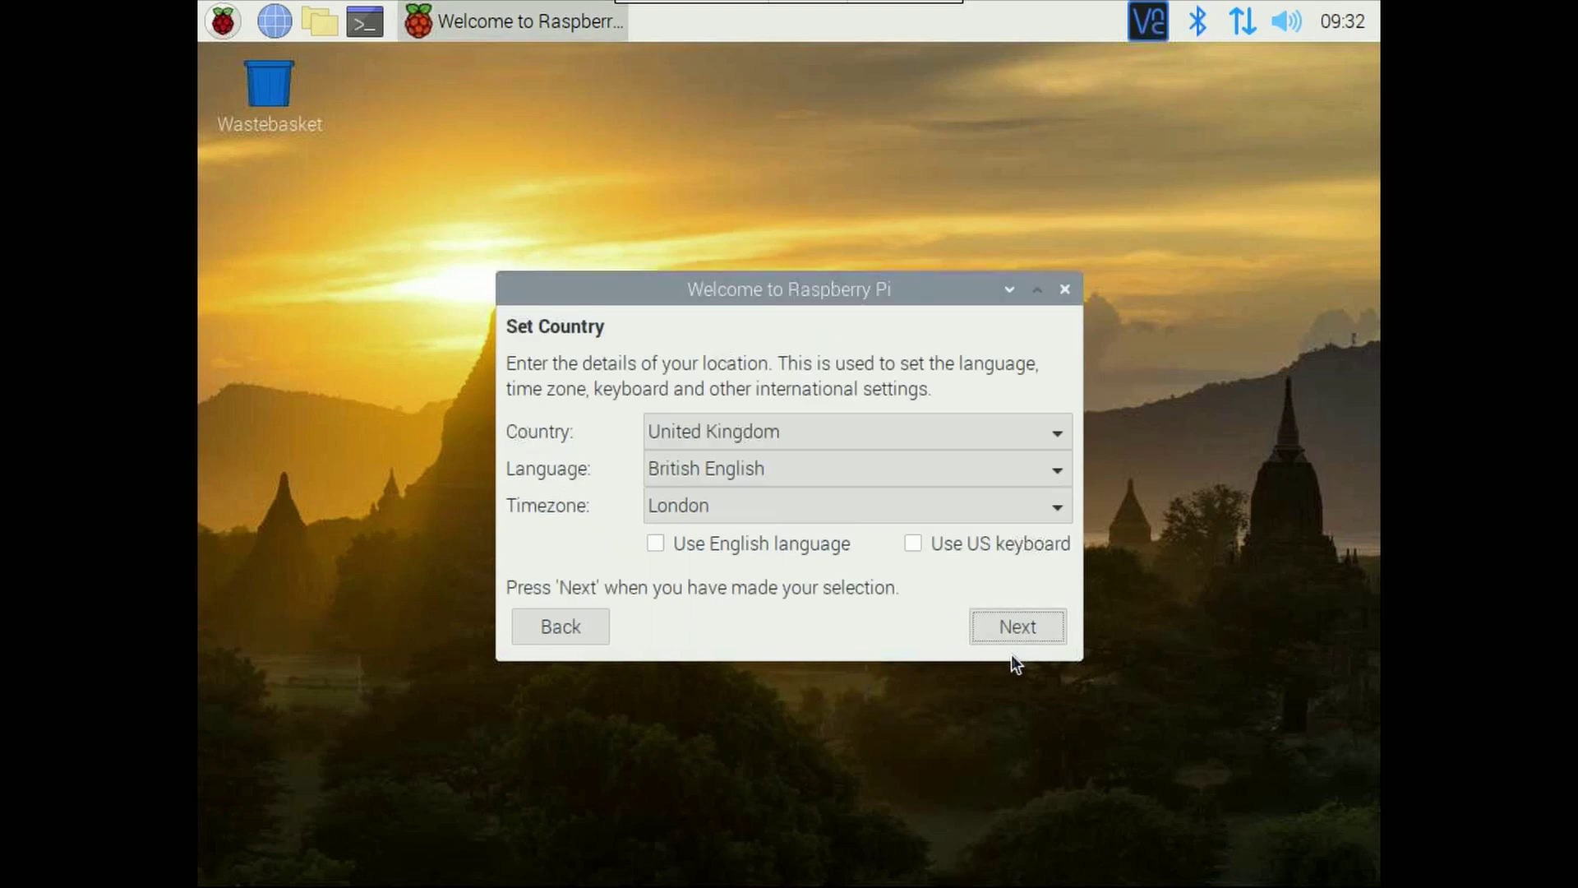
{"action": "left_click", "coordinate": [751, 436]}
{"action": "scroll", "coordinate": [805, 246], "scroll_direction": "up", "scroll_amount": 10}
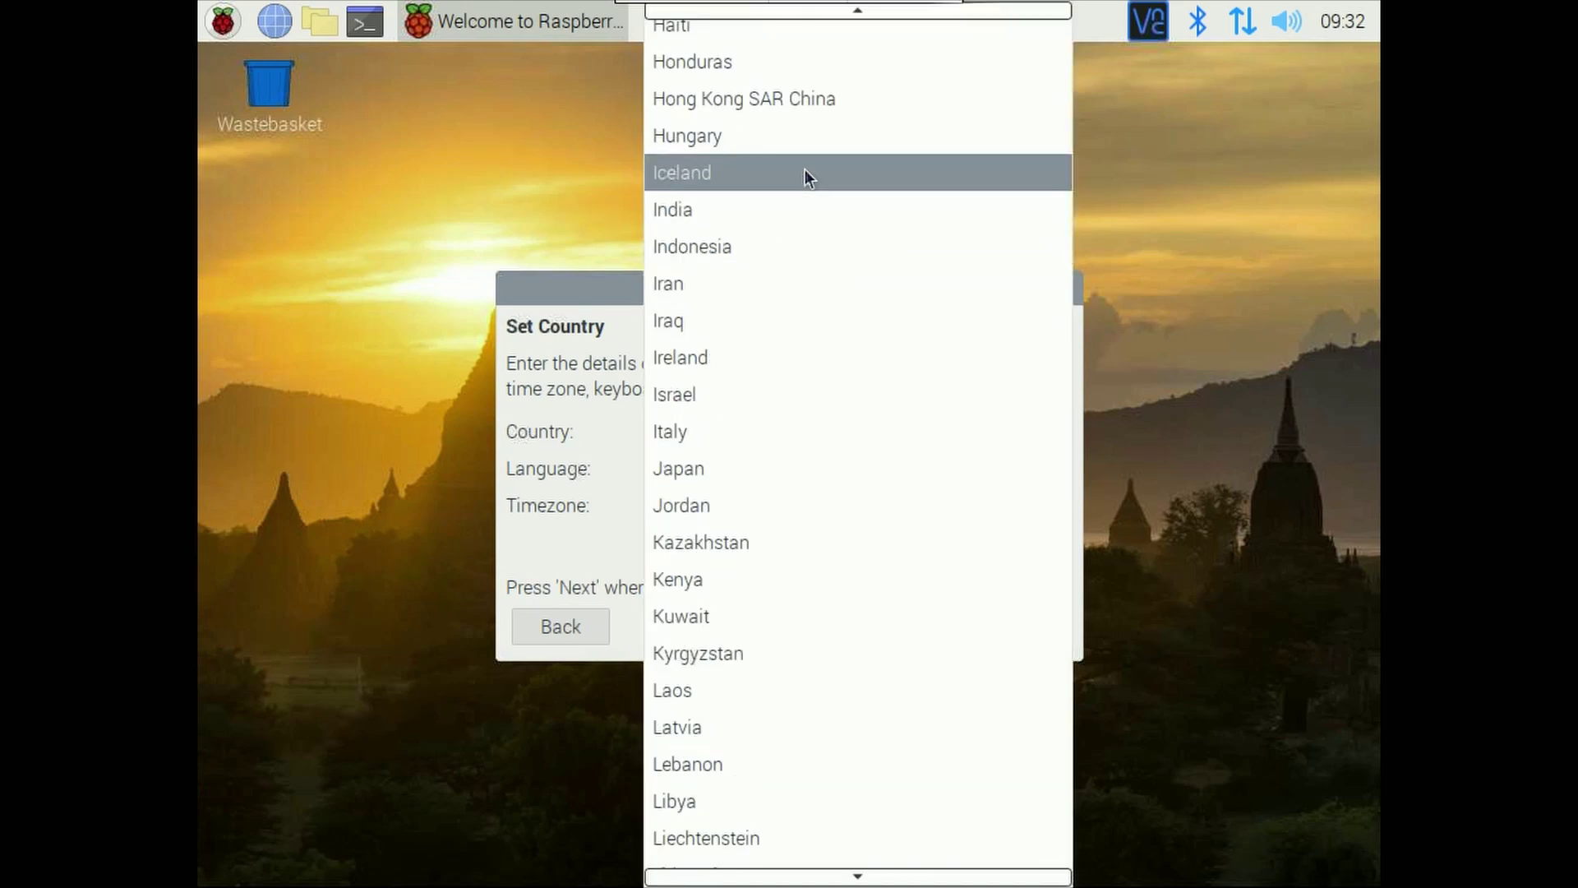
{"action": "left_click", "coordinate": [793, 211]}
{"action": "left_click", "coordinate": [773, 471]}
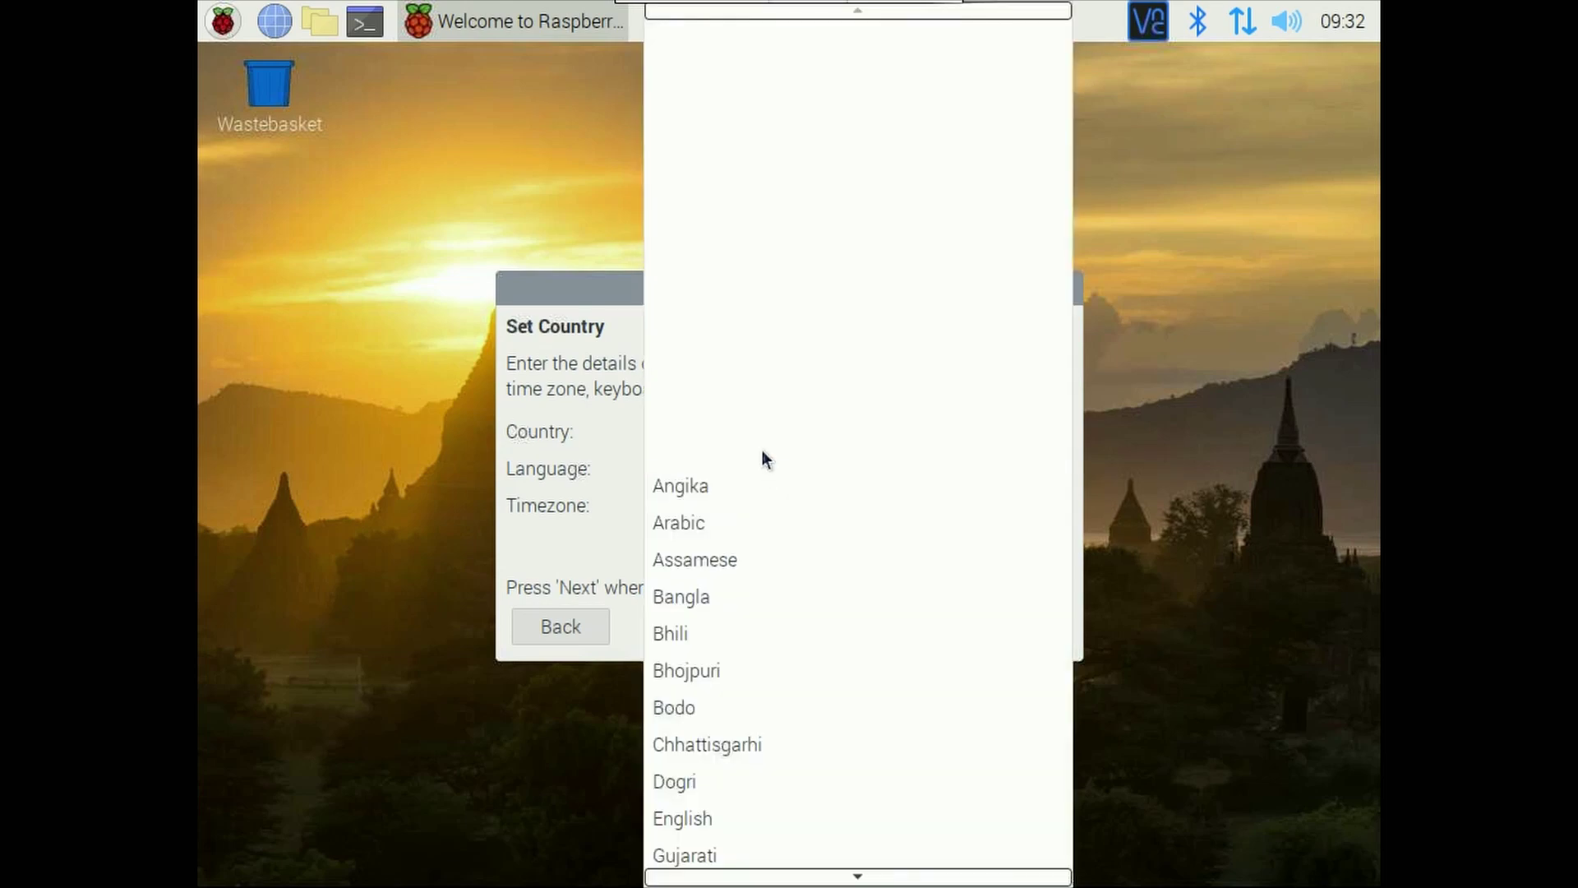
{"action": "left_click", "coordinate": [738, 715]}
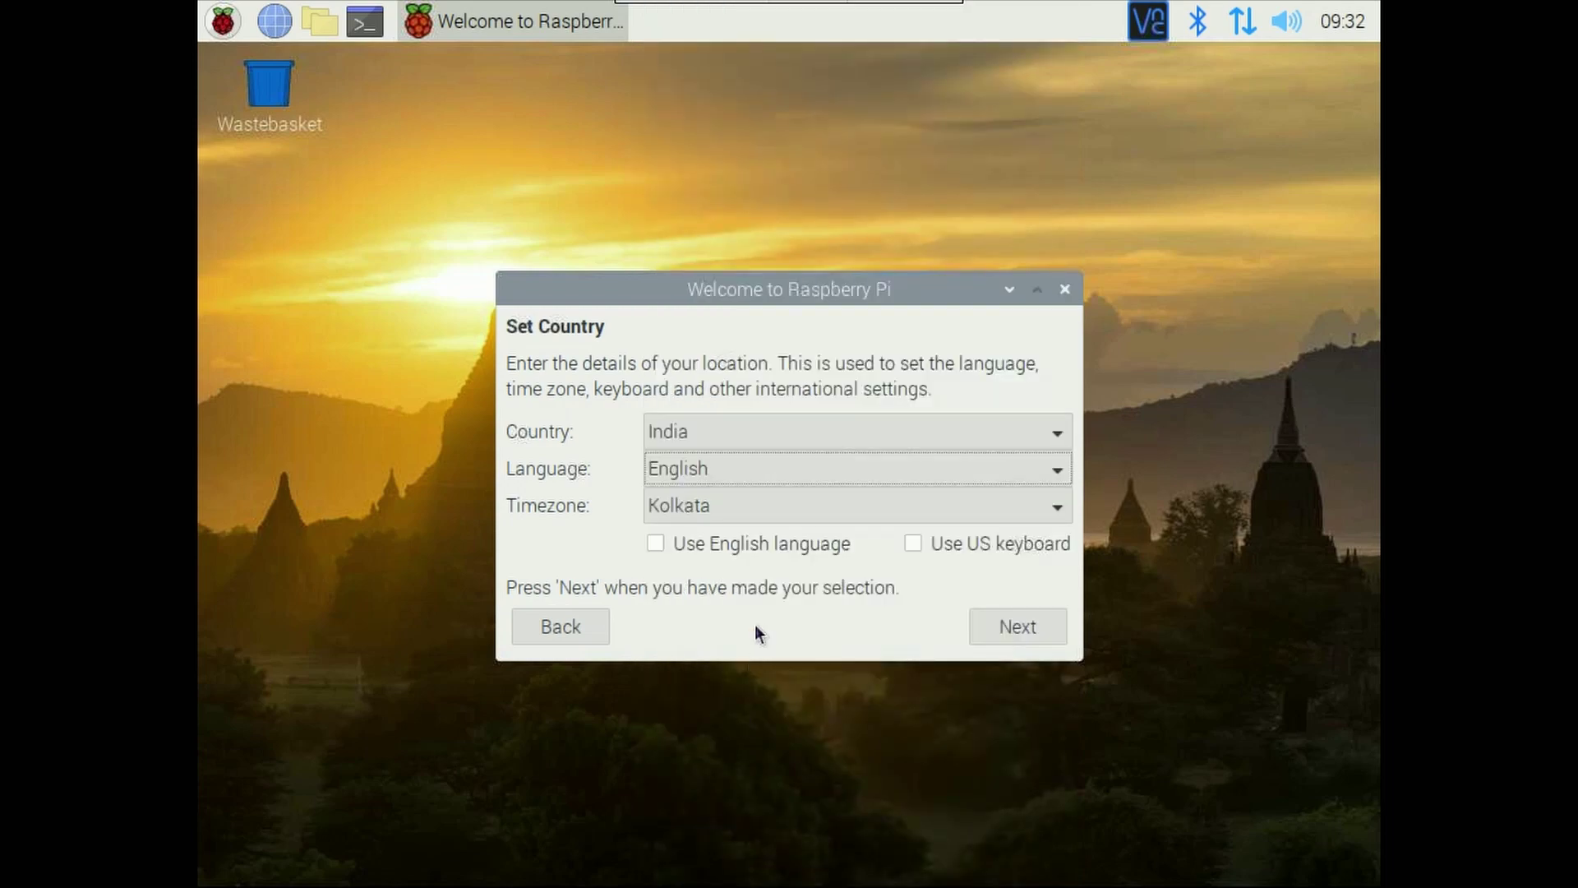
{"action": "left_click", "coordinate": [1007, 627]}
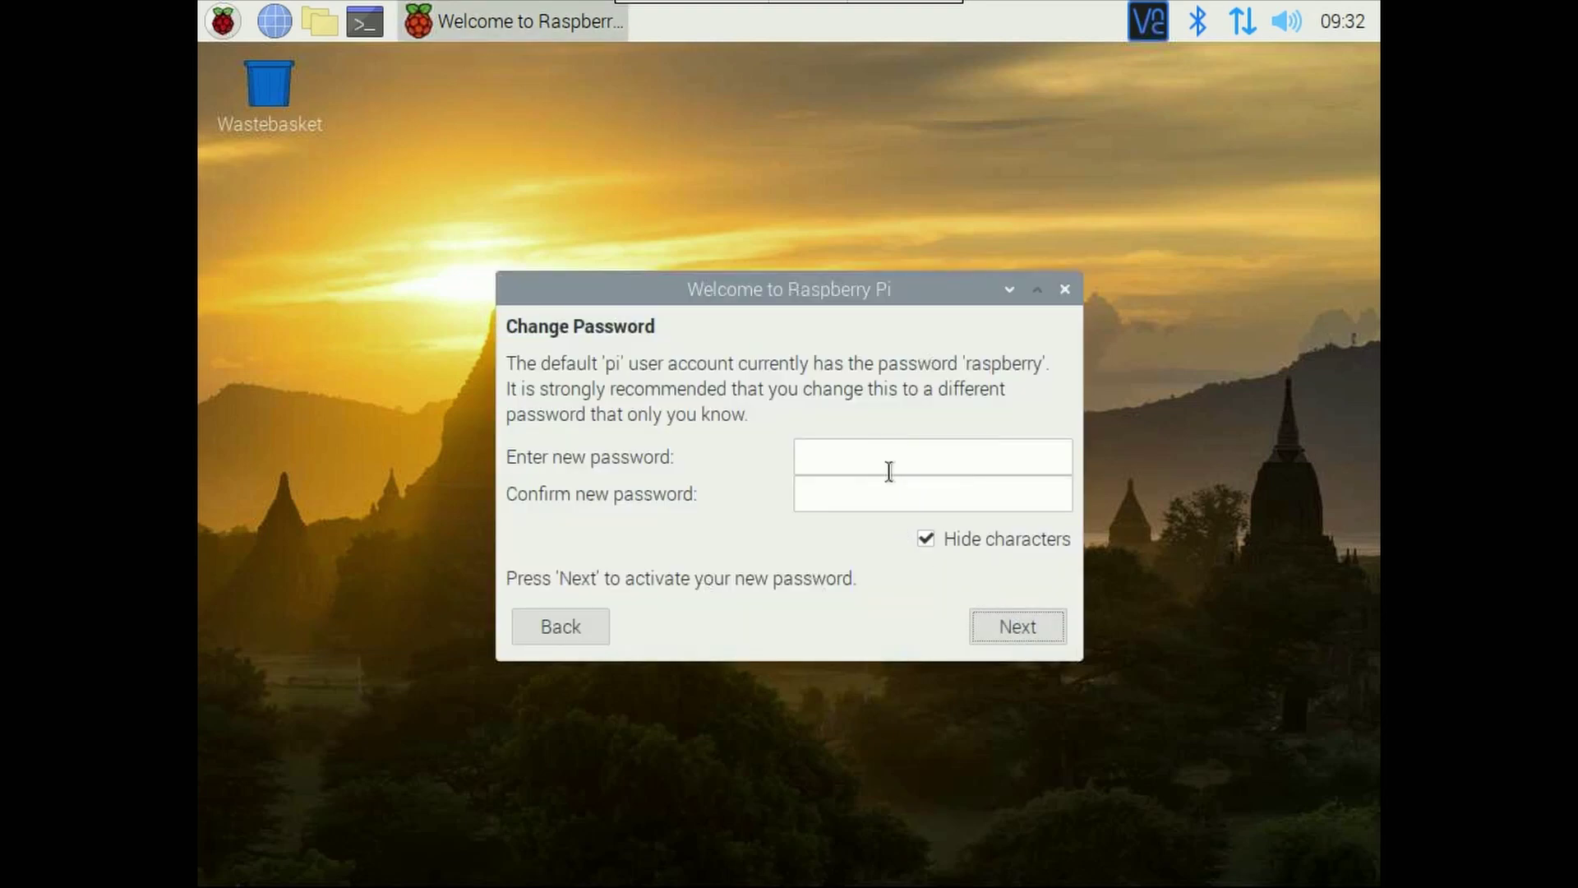
- Enter and confirm a new password for the pi account, then continue
{"action": "left_click", "coordinate": [889, 470]}
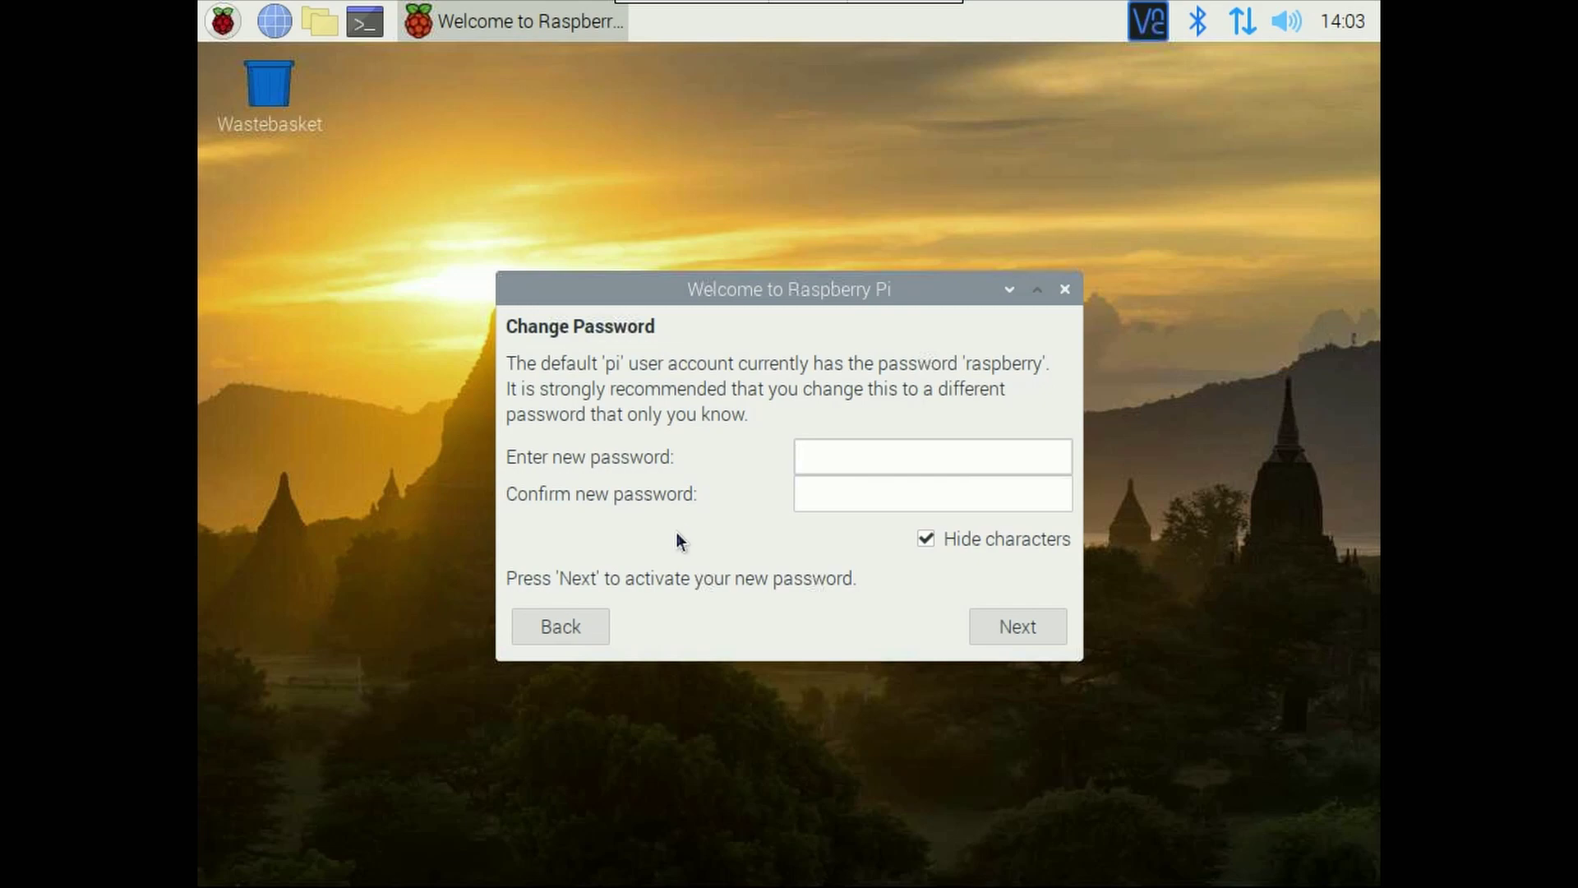
{"action": "type", "text": "••••••••••"}
{"action": "key", "text": "Tab"}
{"action": "type", "text": "••••••"}
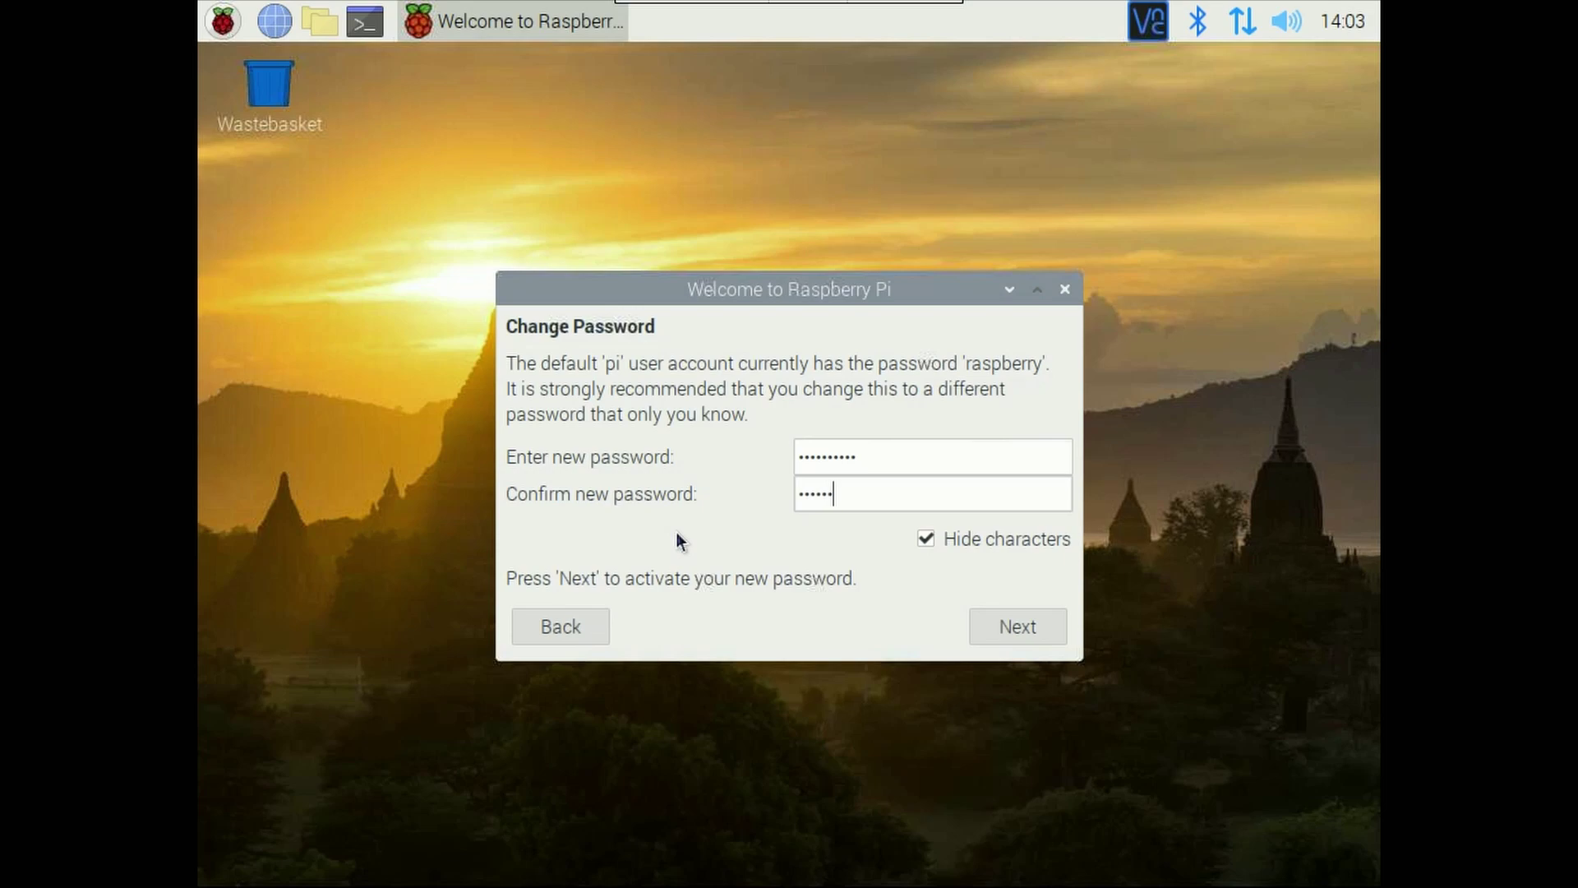
{"action": "type", "text": "••••"}
{"action": "left_click", "coordinate": [1013, 627]}
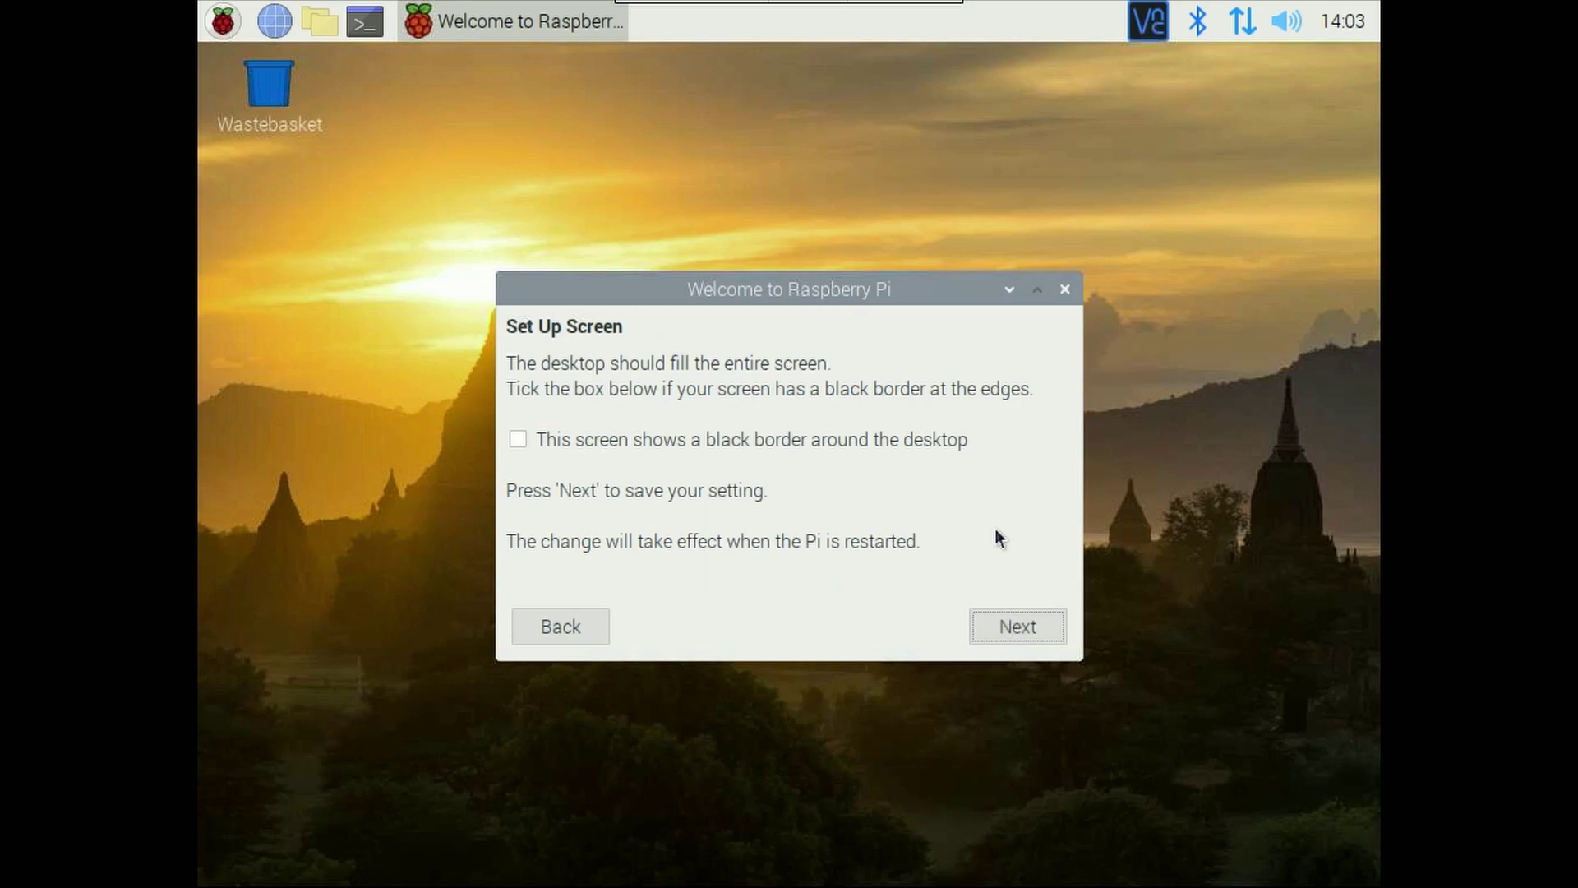
- Leave 'This screen shows a black border around the desktop' unticked and continue
{"action": "left_click", "coordinate": [518, 441]}
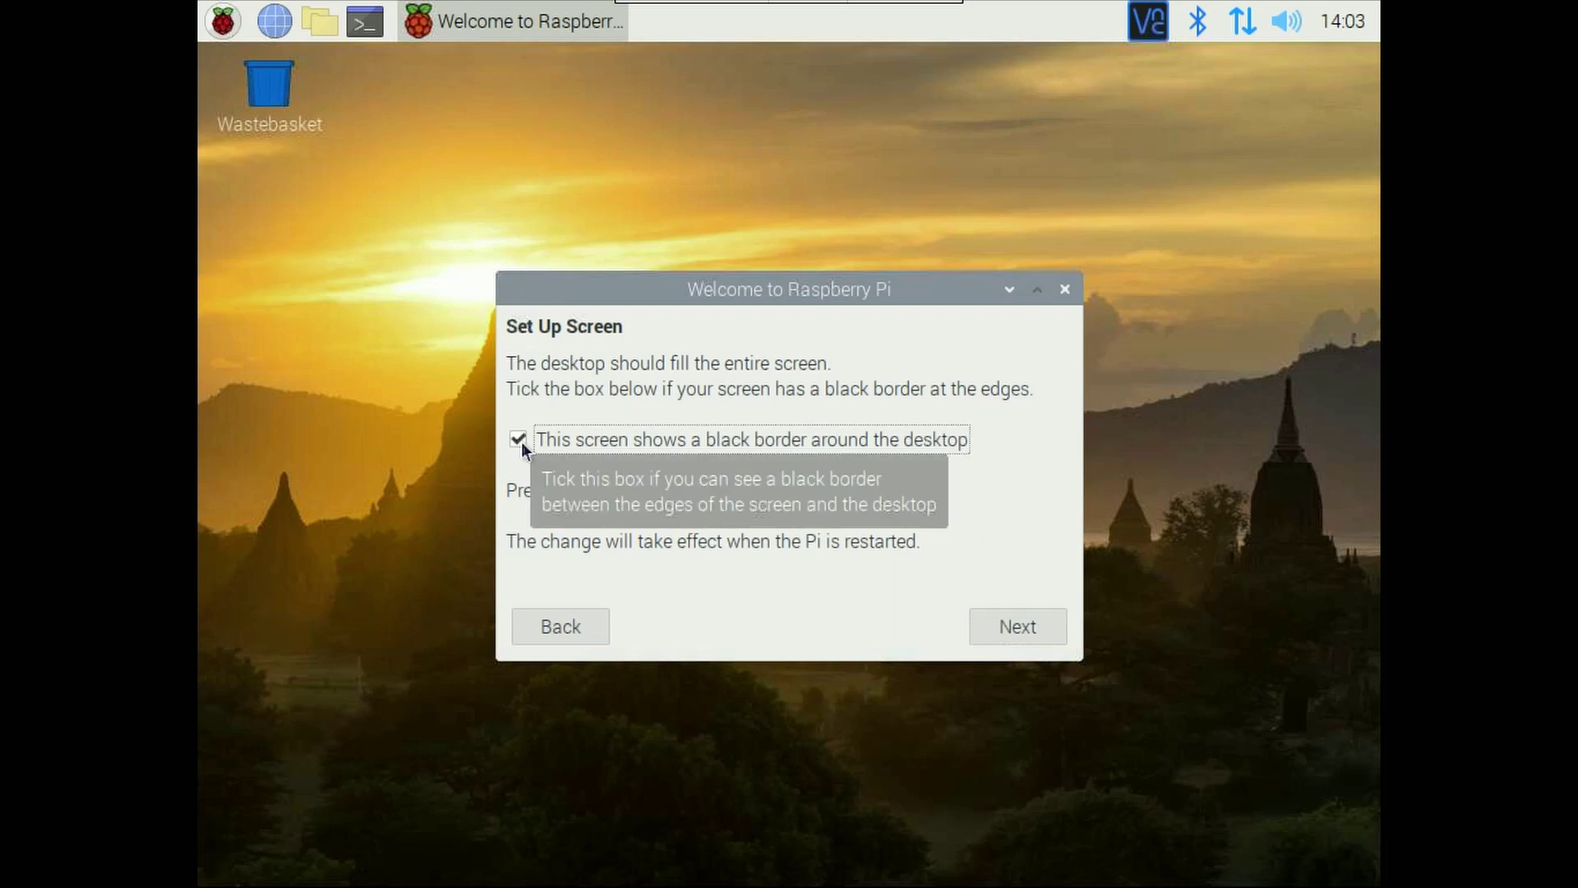
{"action": "left_click", "coordinate": [519, 440]}
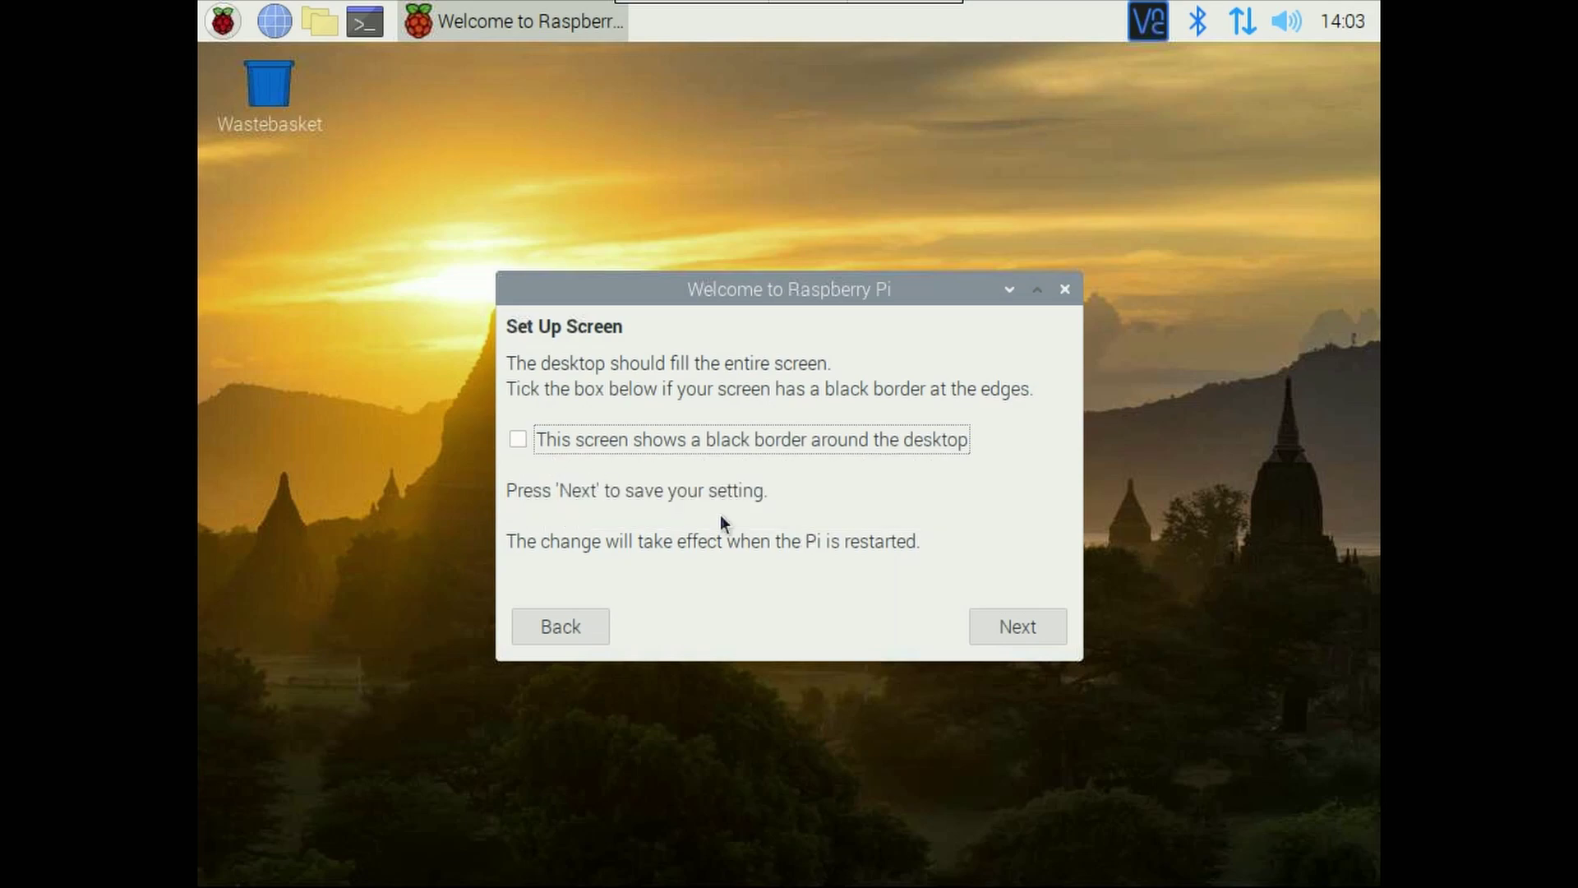
{"action": "left_click", "coordinate": [1016, 628]}
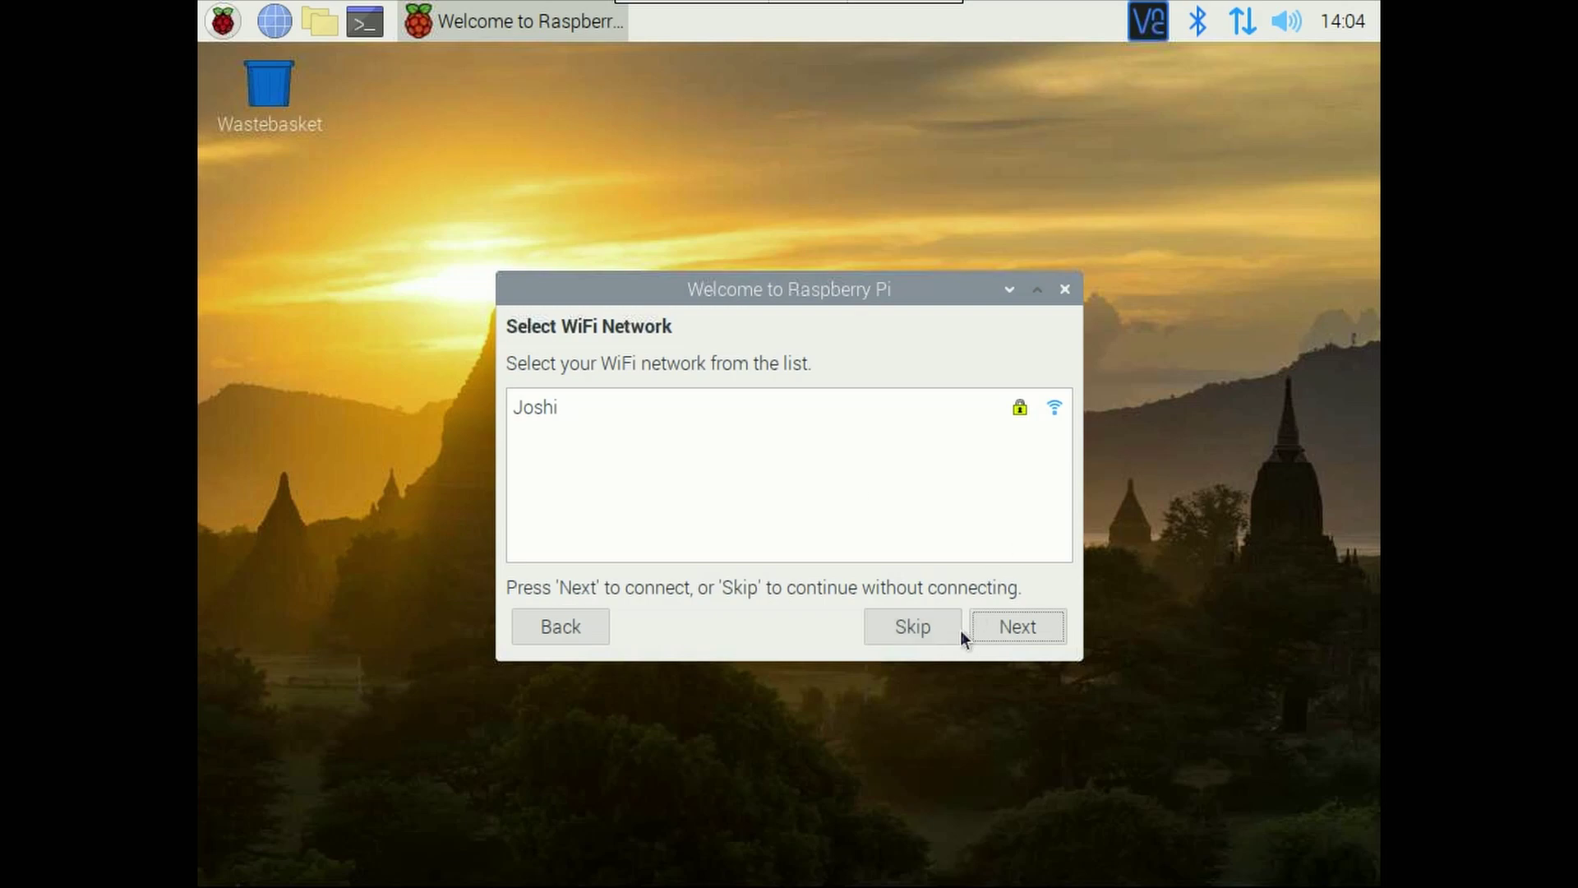
- Skip WiFi setup, run the software update check, acknowledge 'System is up to date', and restart
{"action": "left_click", "coordinate": [921, 623]}
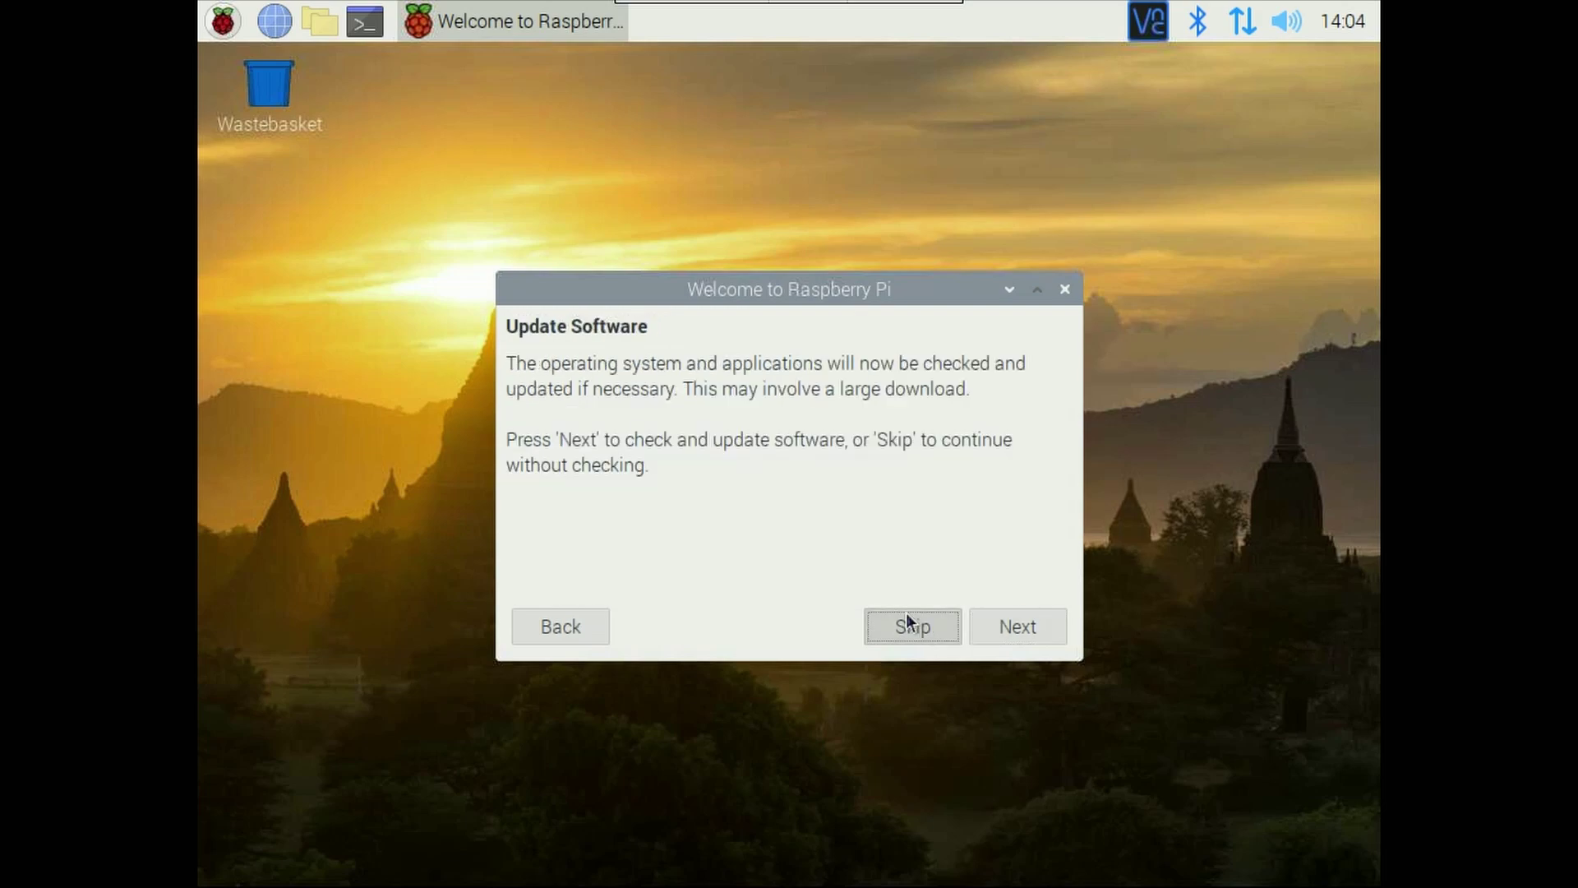
{"action": "left_click", "coordinate": [1024, 623]}
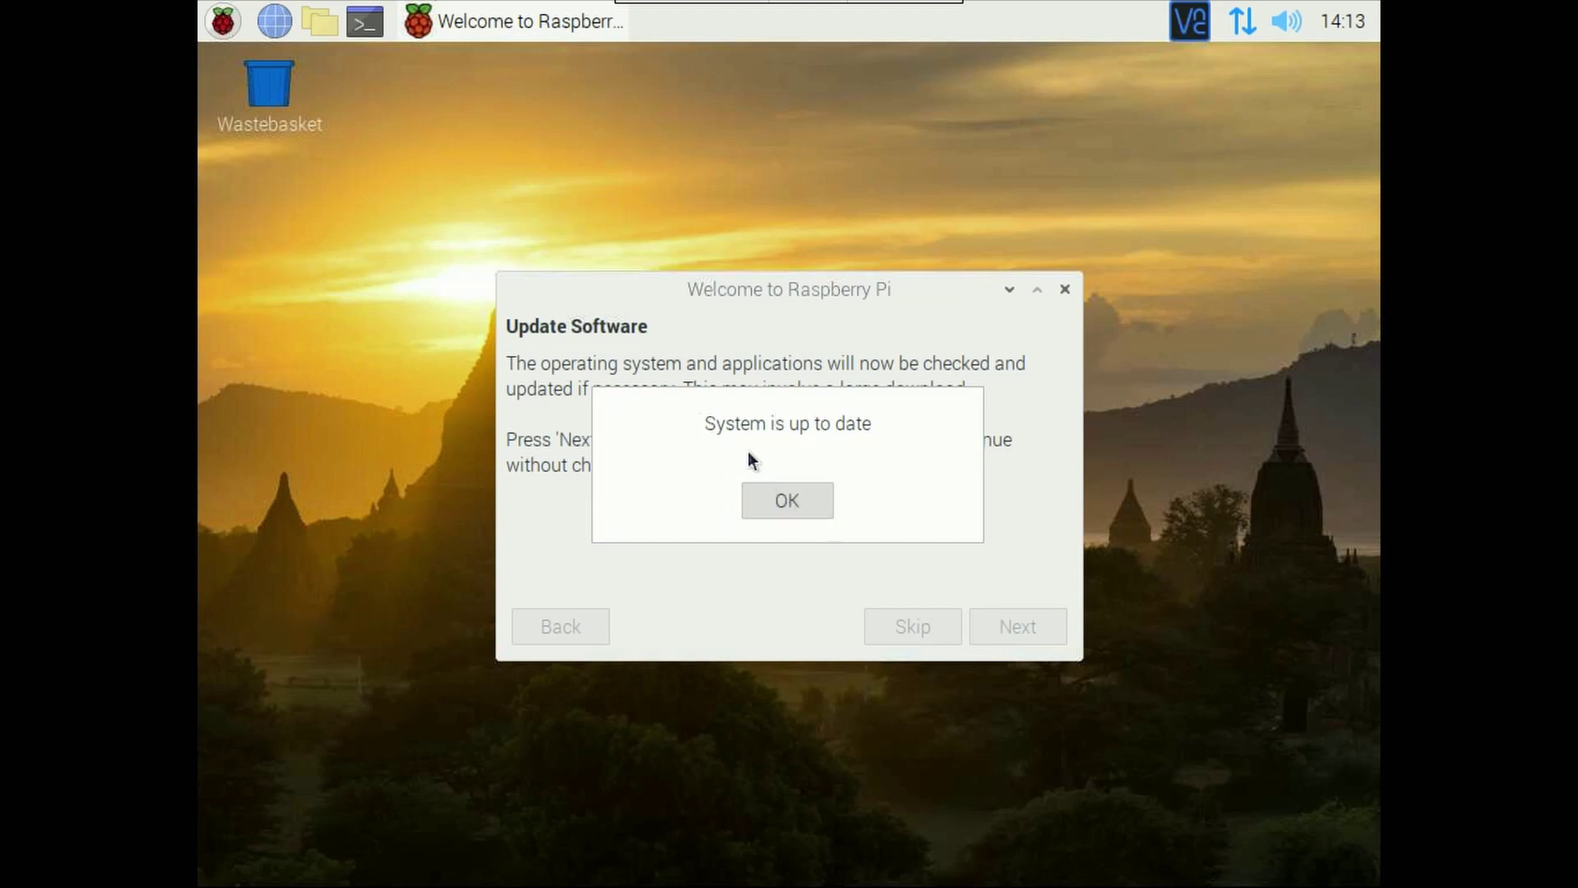
{"action": "left_click", "coordinate": [792, 500]}
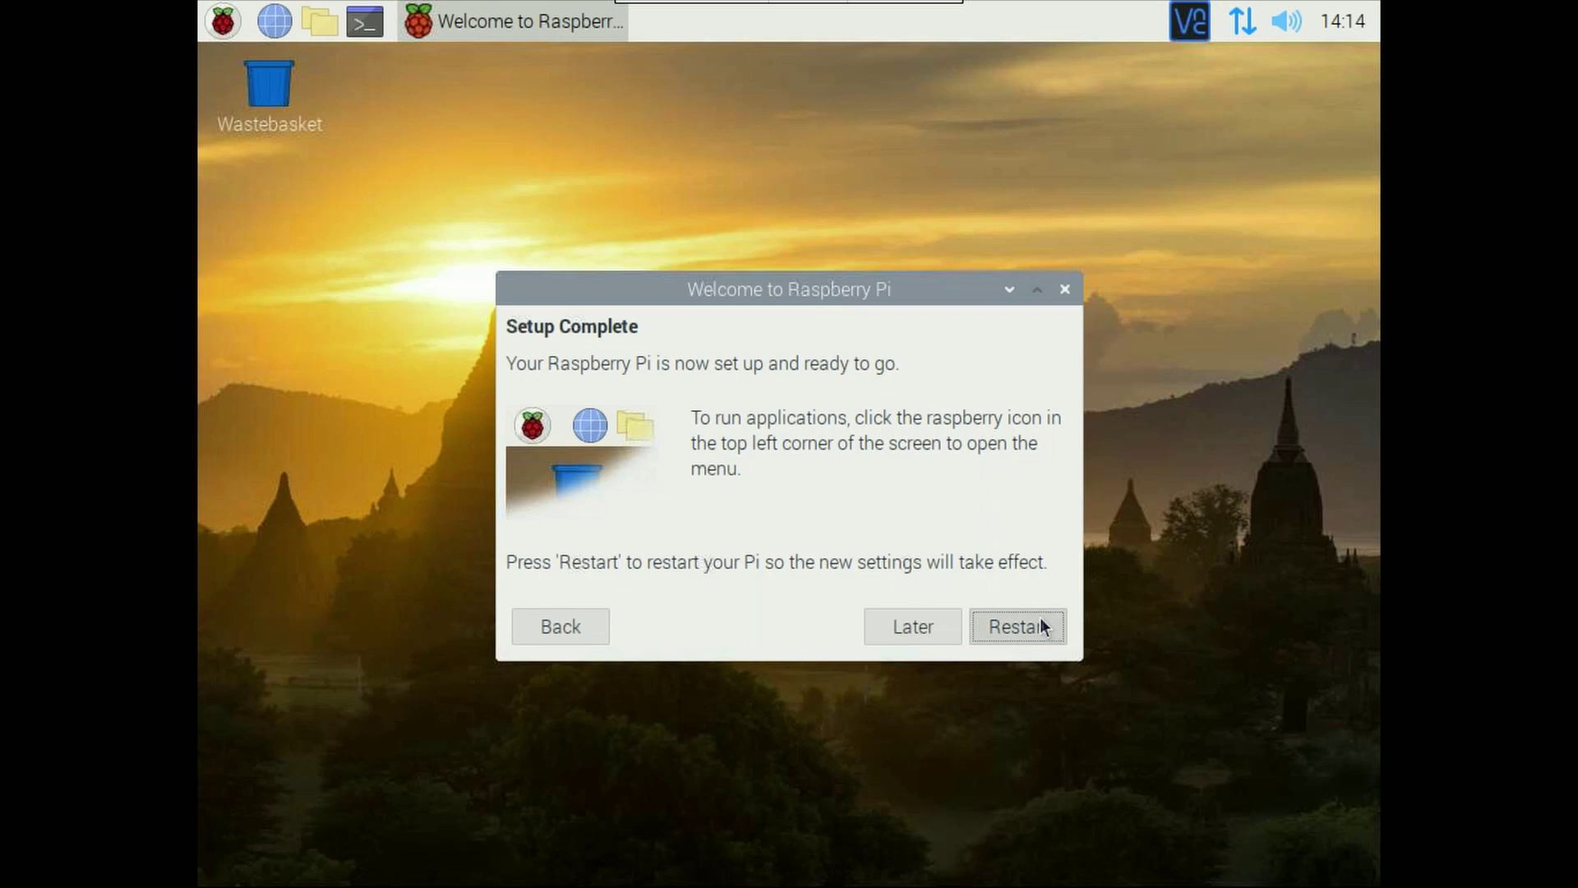
{"action": "left_click", "coordinate": [1015, 628]}
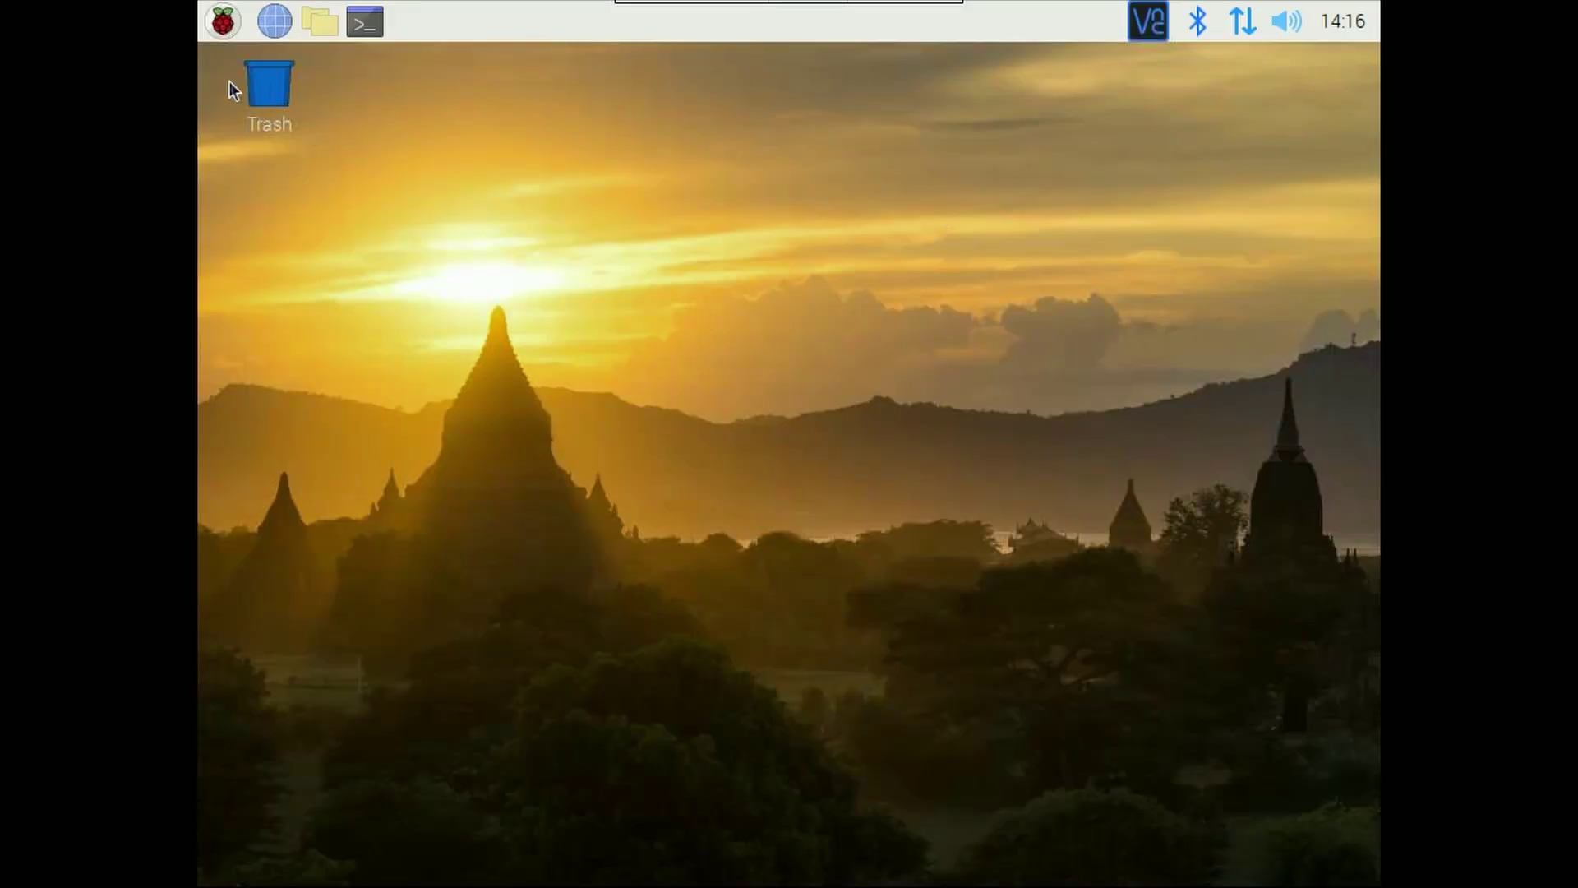
- Browse the Raspberry menu categories and display the Accessories submenu
{"action": "left_click", "coordinate": [222, 29]}
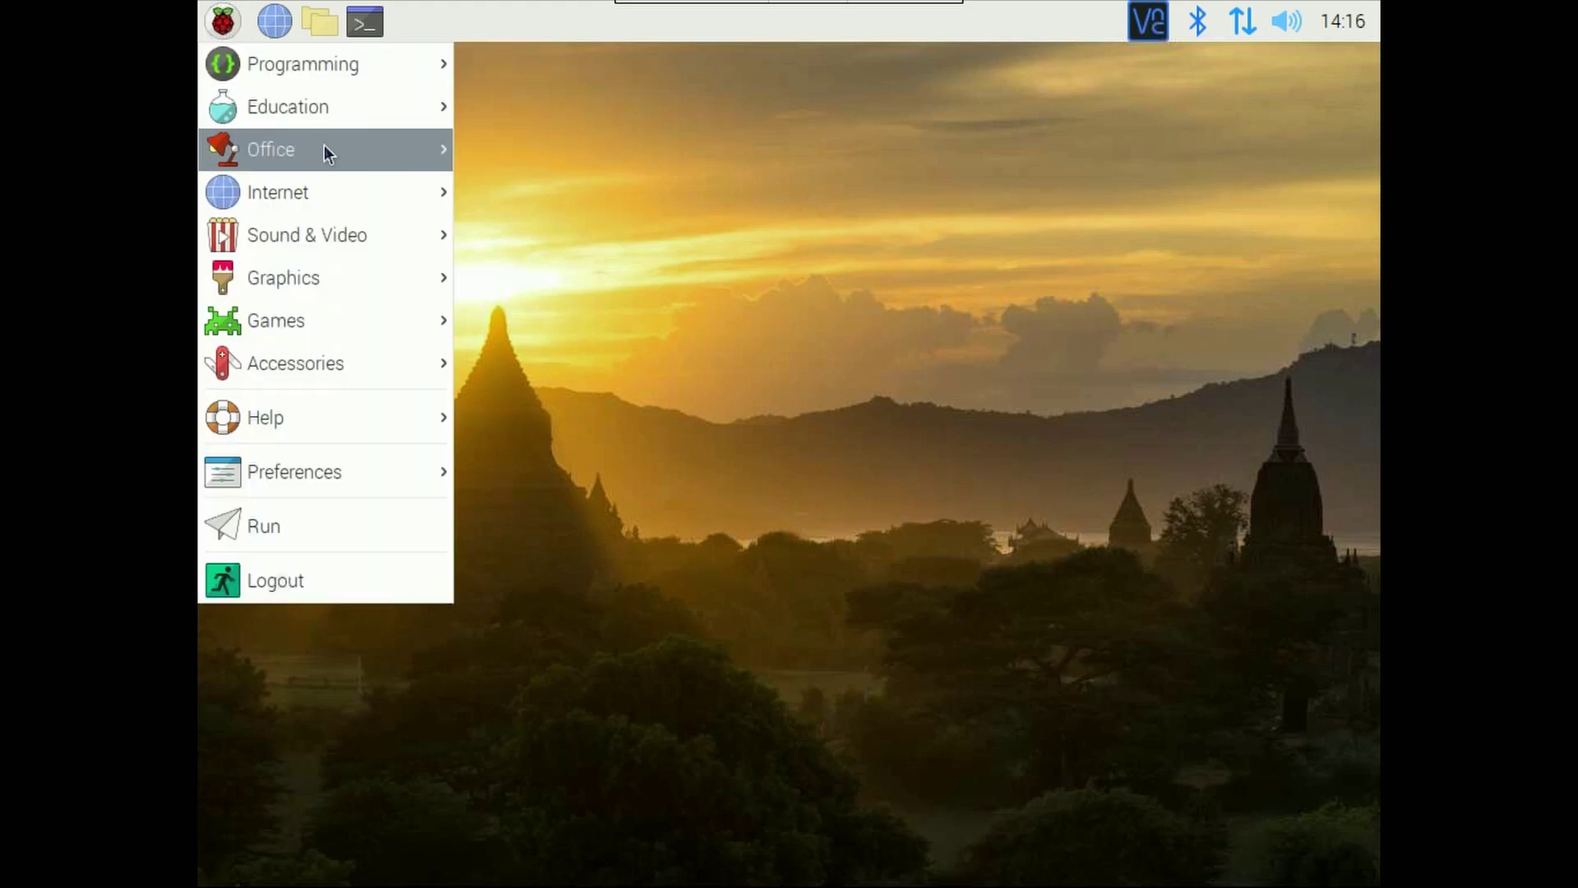
{"action": "mouse_move", "coordinate": [350, 63]}
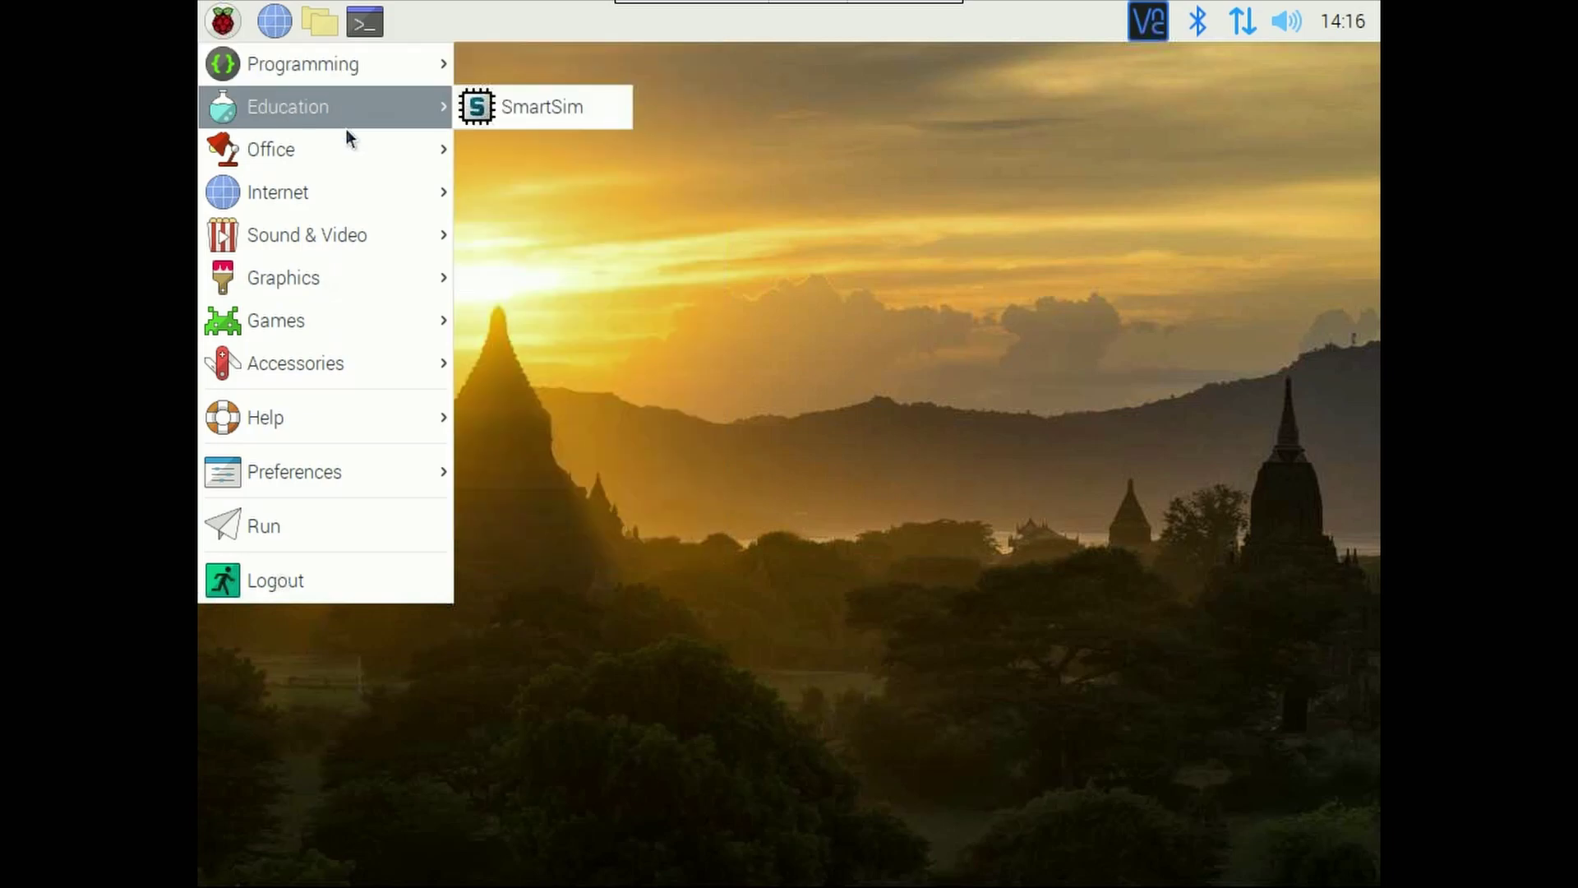
{"action": "mouse_move", "coordinate": [340, 194]}
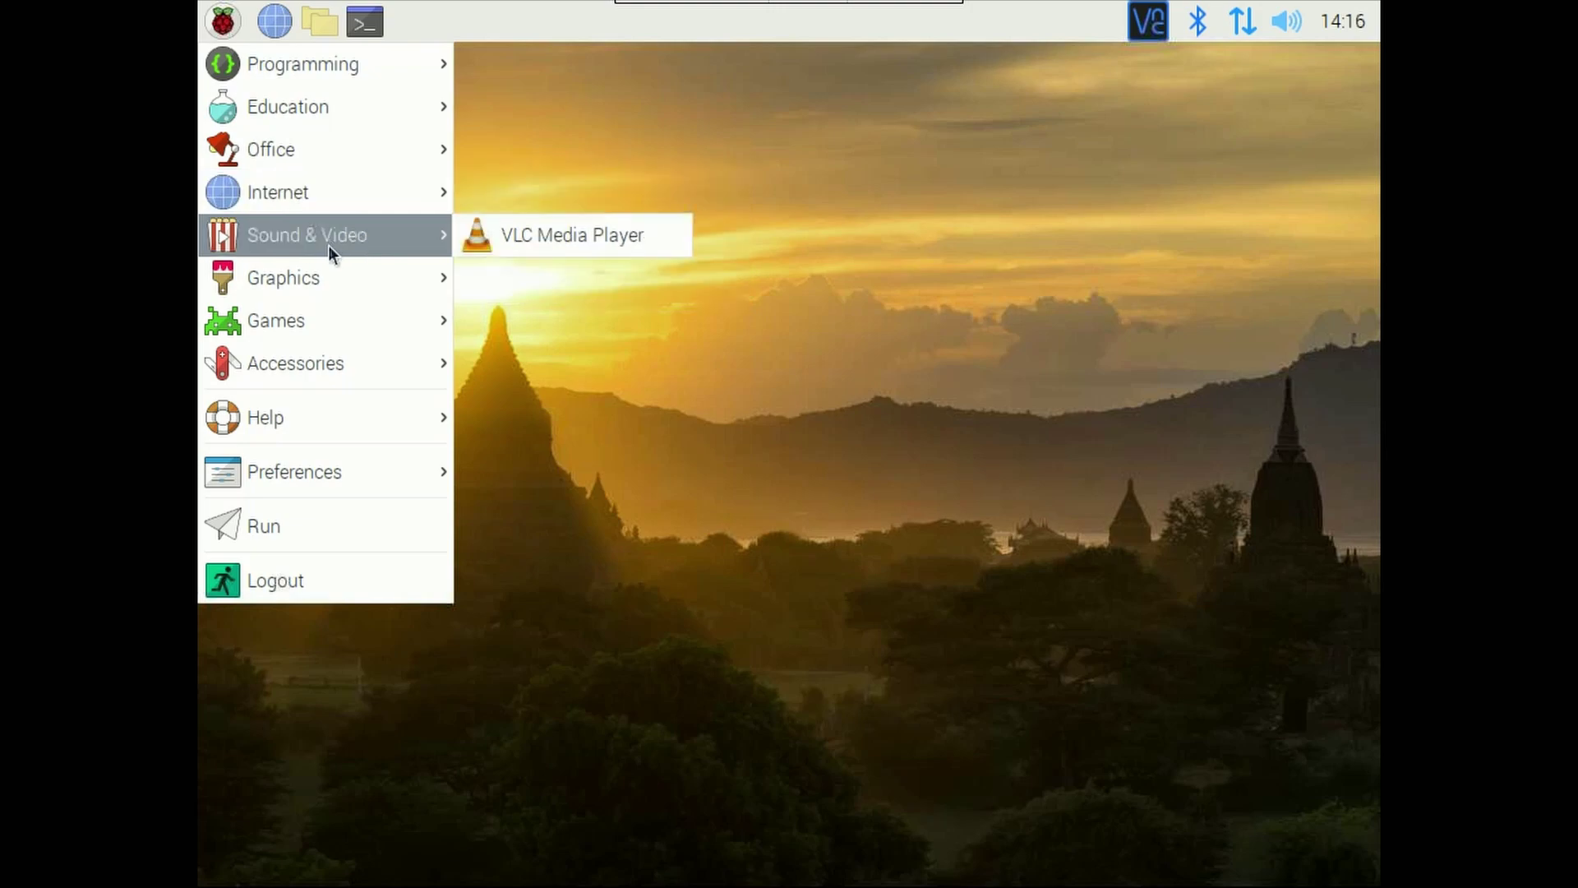
{"action": "mouse_move", "coordinate": [324, 273]}
{"action": "mouse_move", "coordinate": [309, 318]}
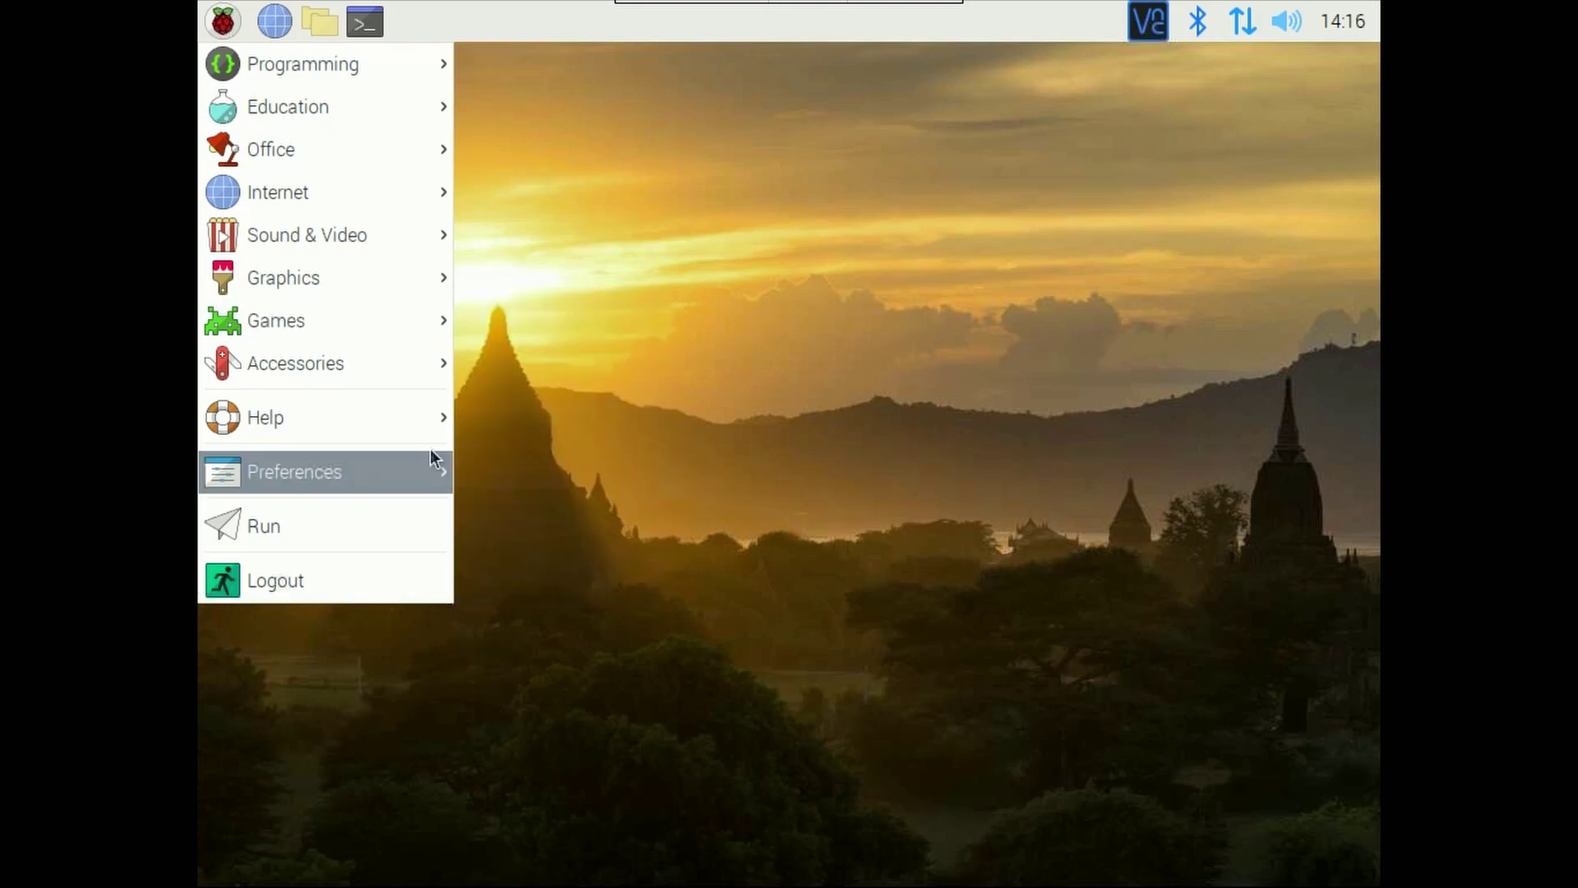
{"action": "mouse_move", "coordinate": [364, 355]}
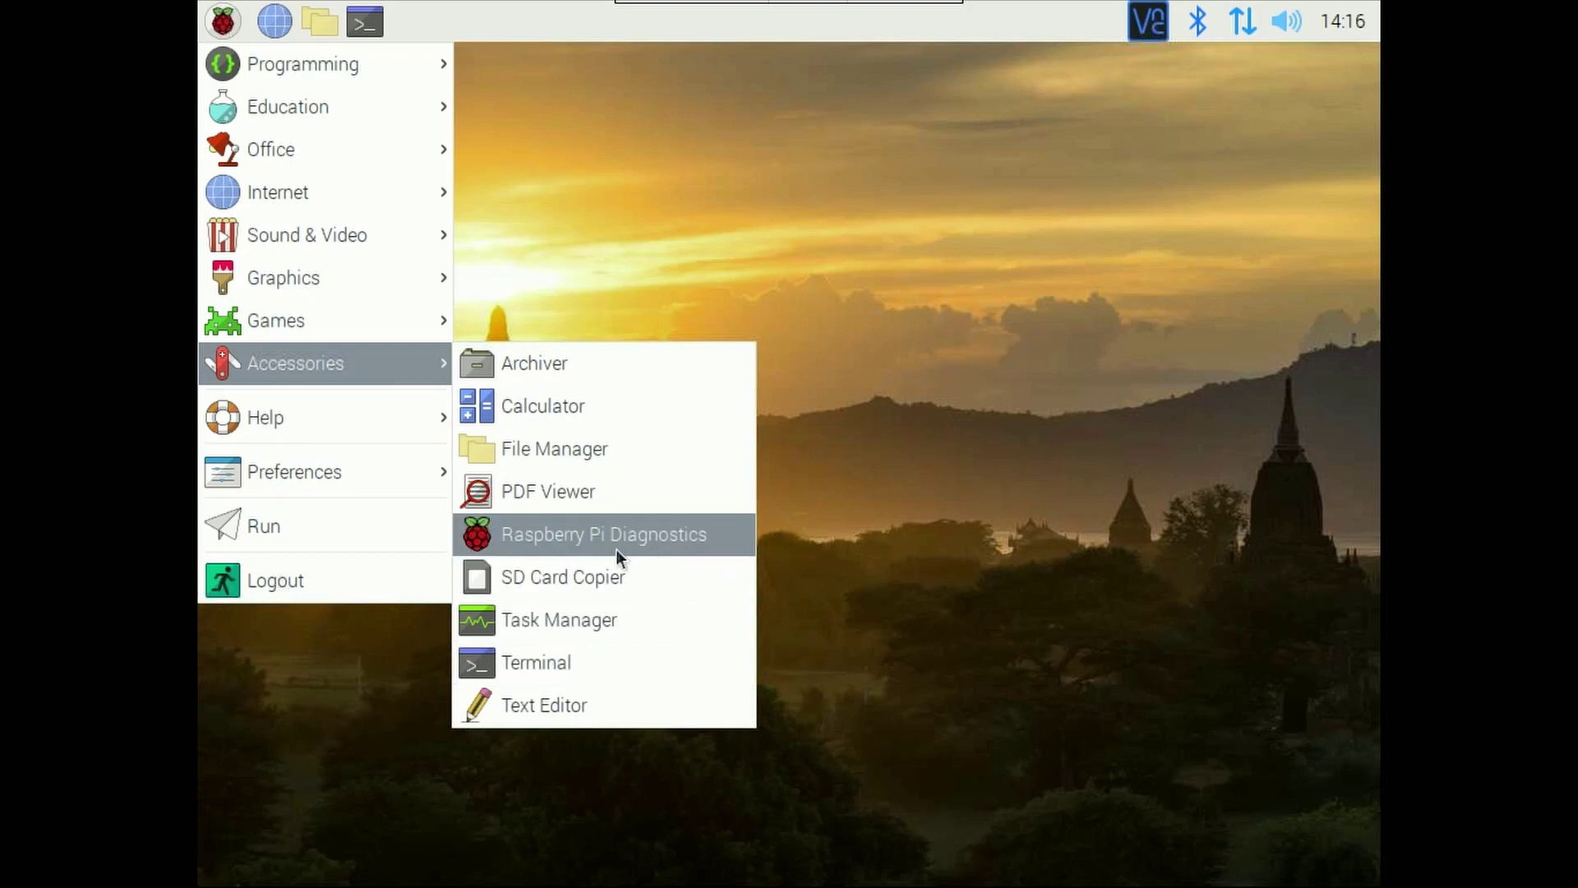
- Open a maximised LXTerminal window and run htop
{"action": "left_click", "coordinate": [575, 659]}
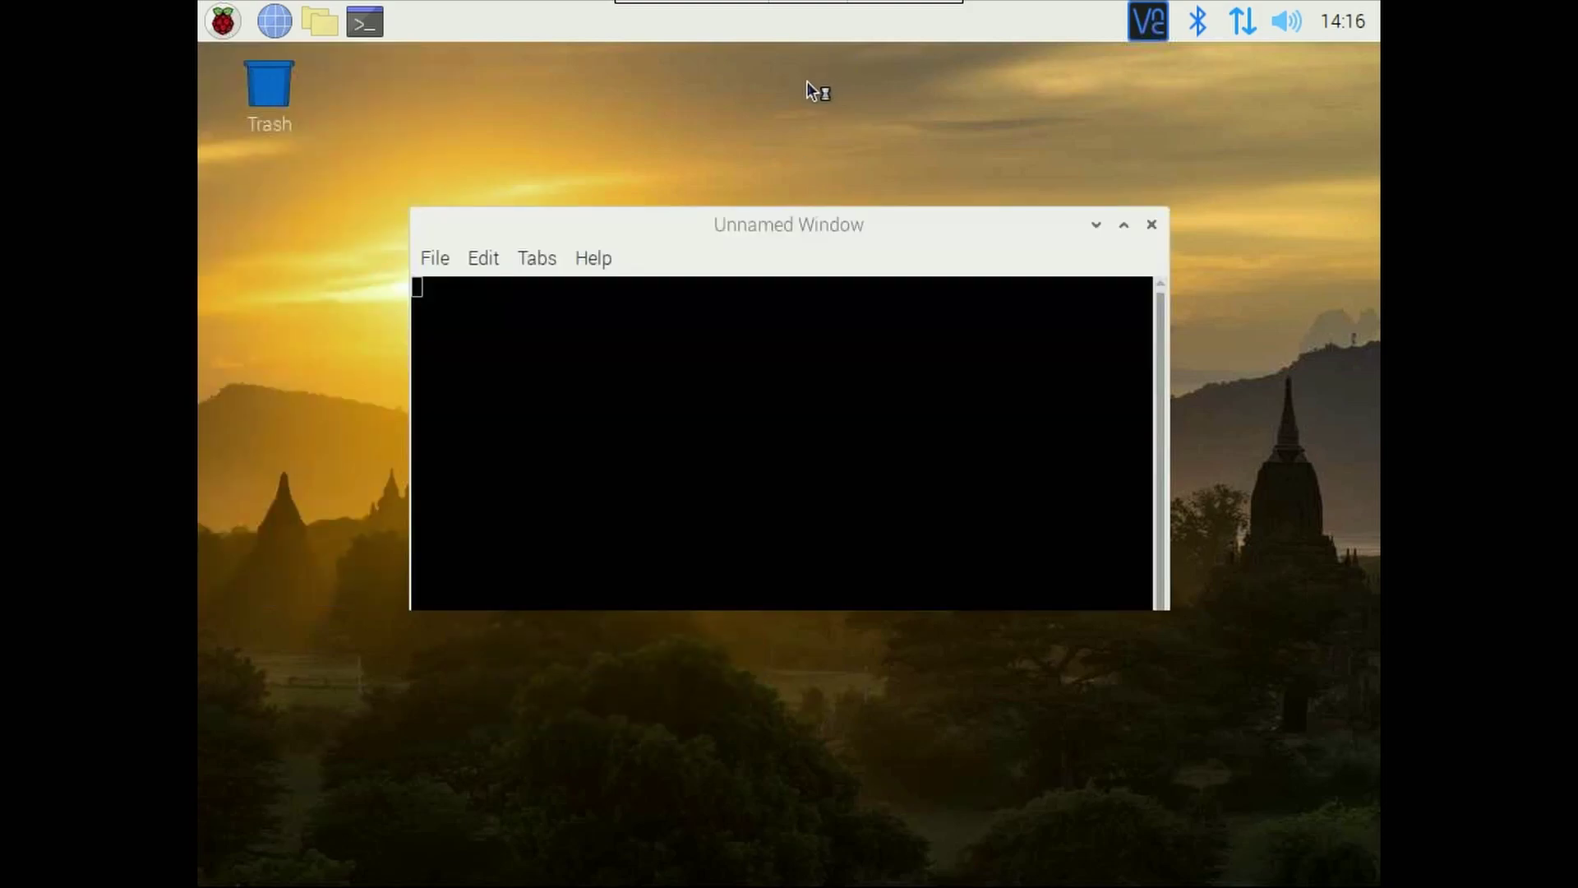
{"action": "double_click", "coordinate": [703, 221]}
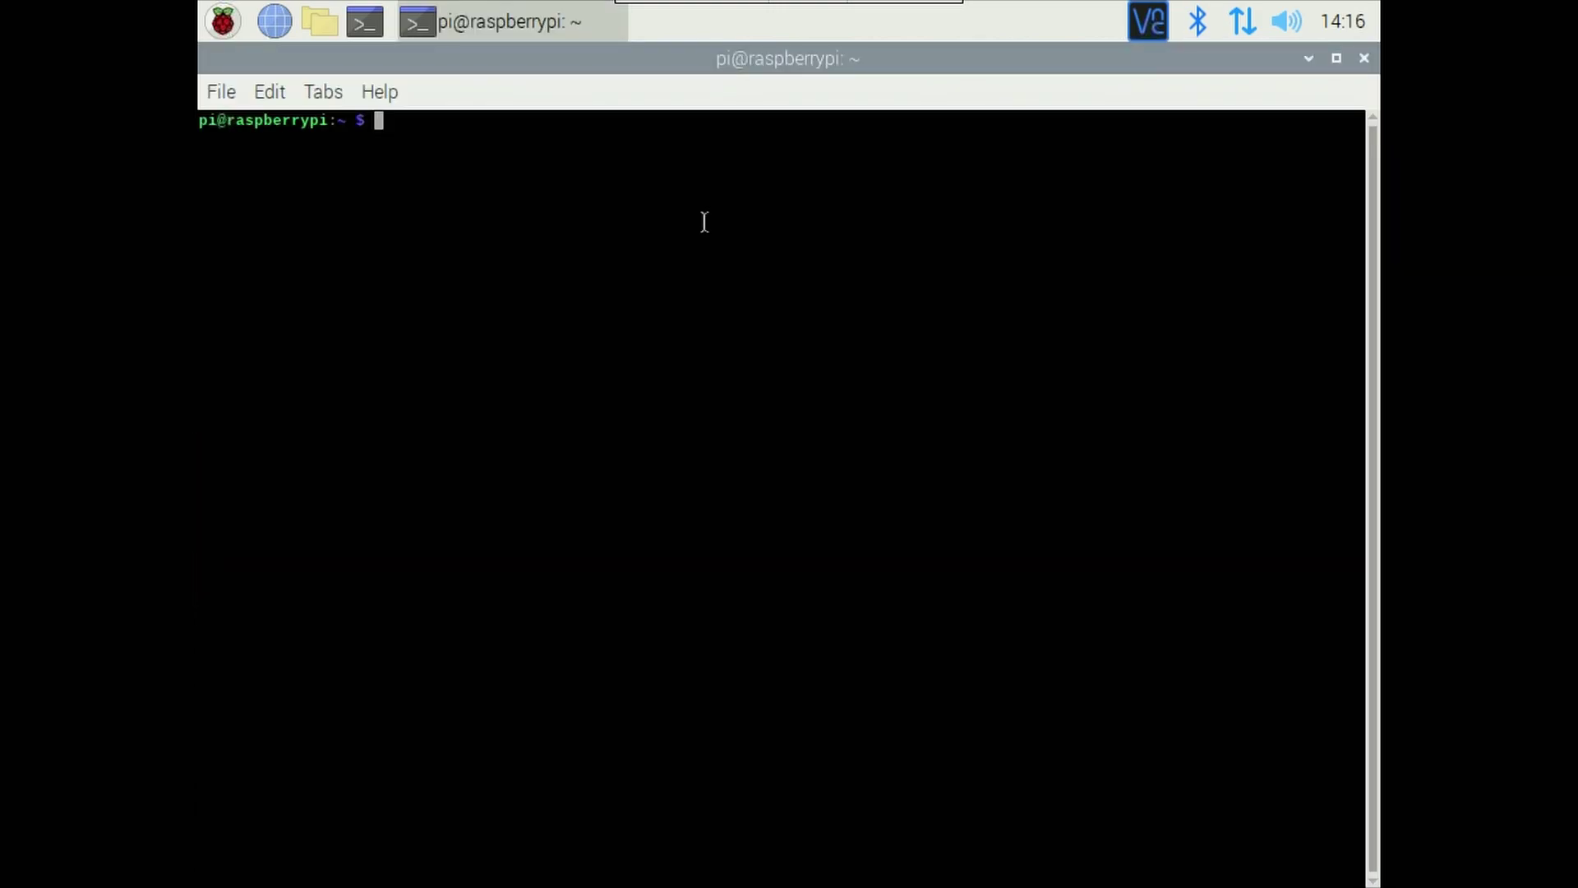
{"action": "type", "text": "htop"}
{"action": "key", "text": "Return"}
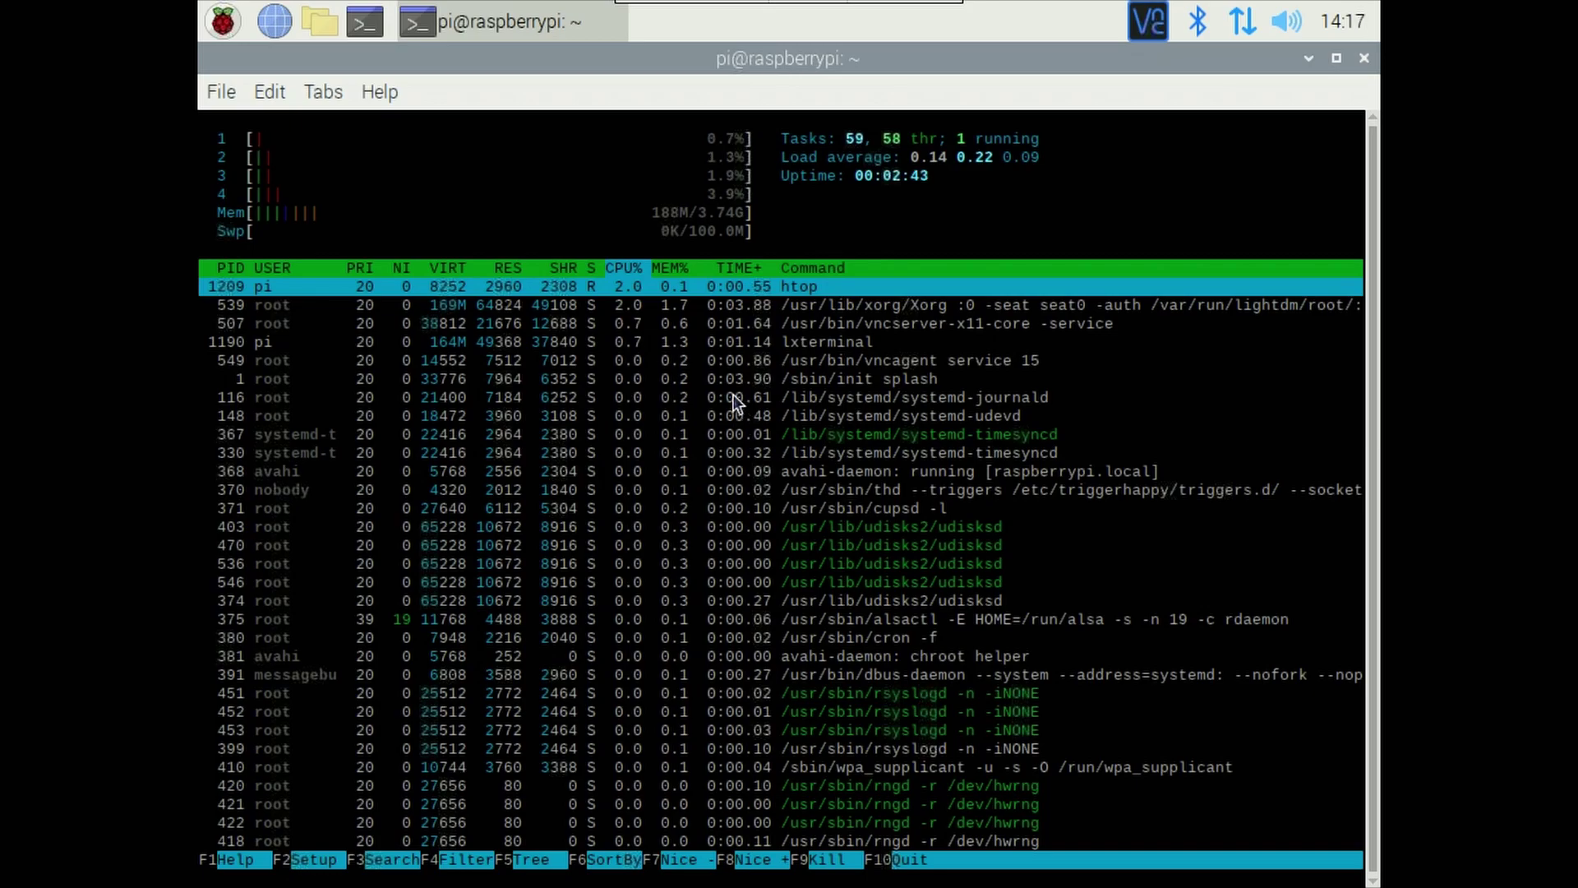
- Quit htop, close the terminal, then review Raspberry Pi Configuration's System and Display tabs
{"action": "key", "text": "q"}
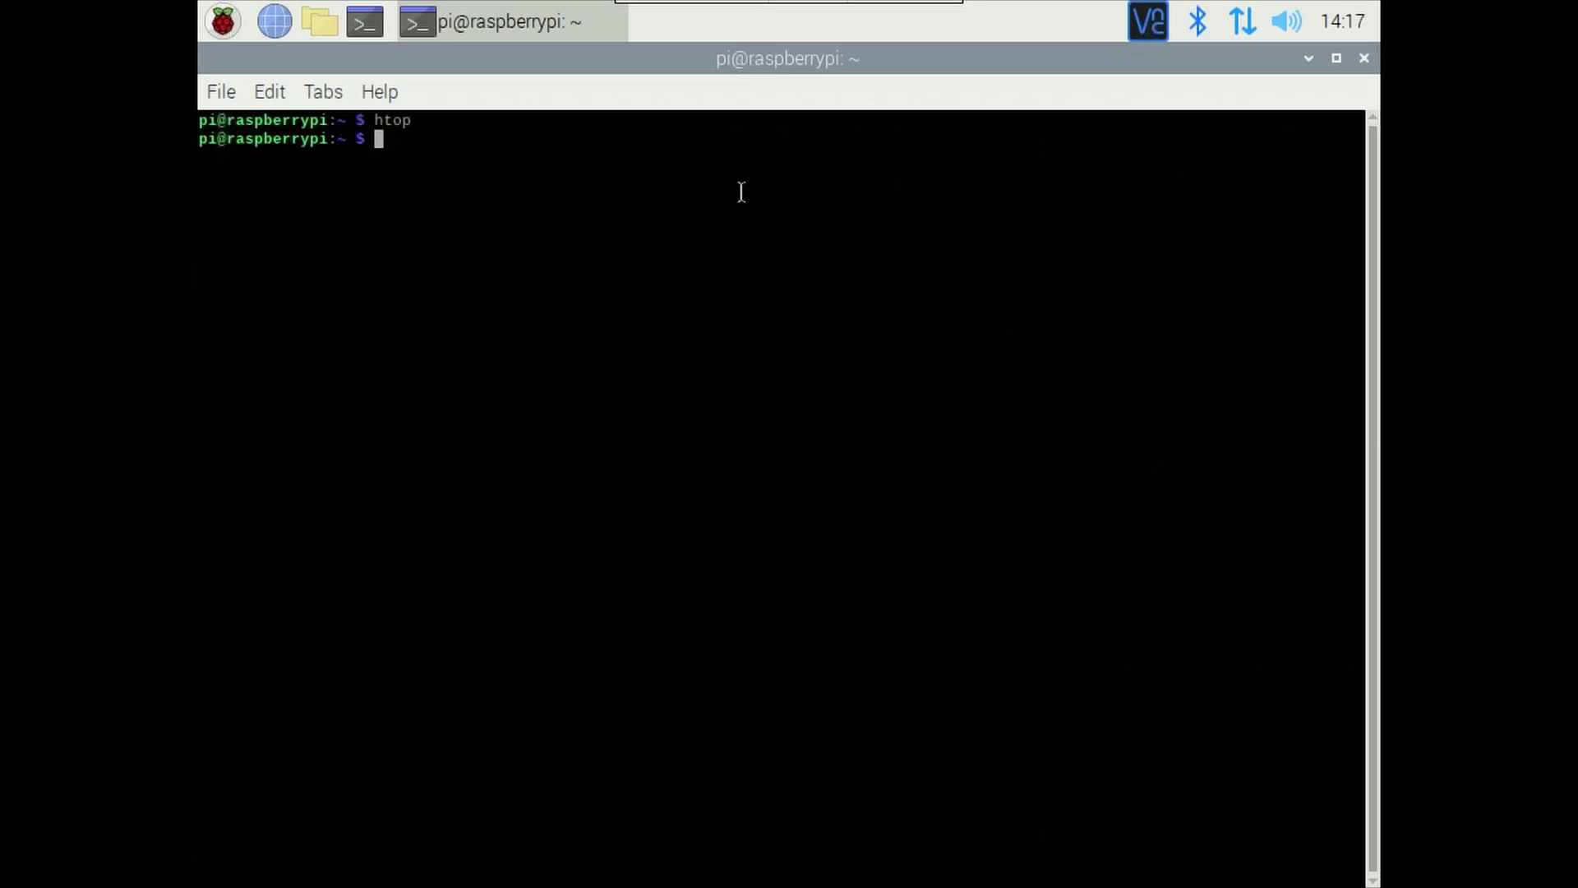
{"action": "left_click", "coordinate": [1371, 60]}
{"action": "left_click", "coordinate": [223, 21]}
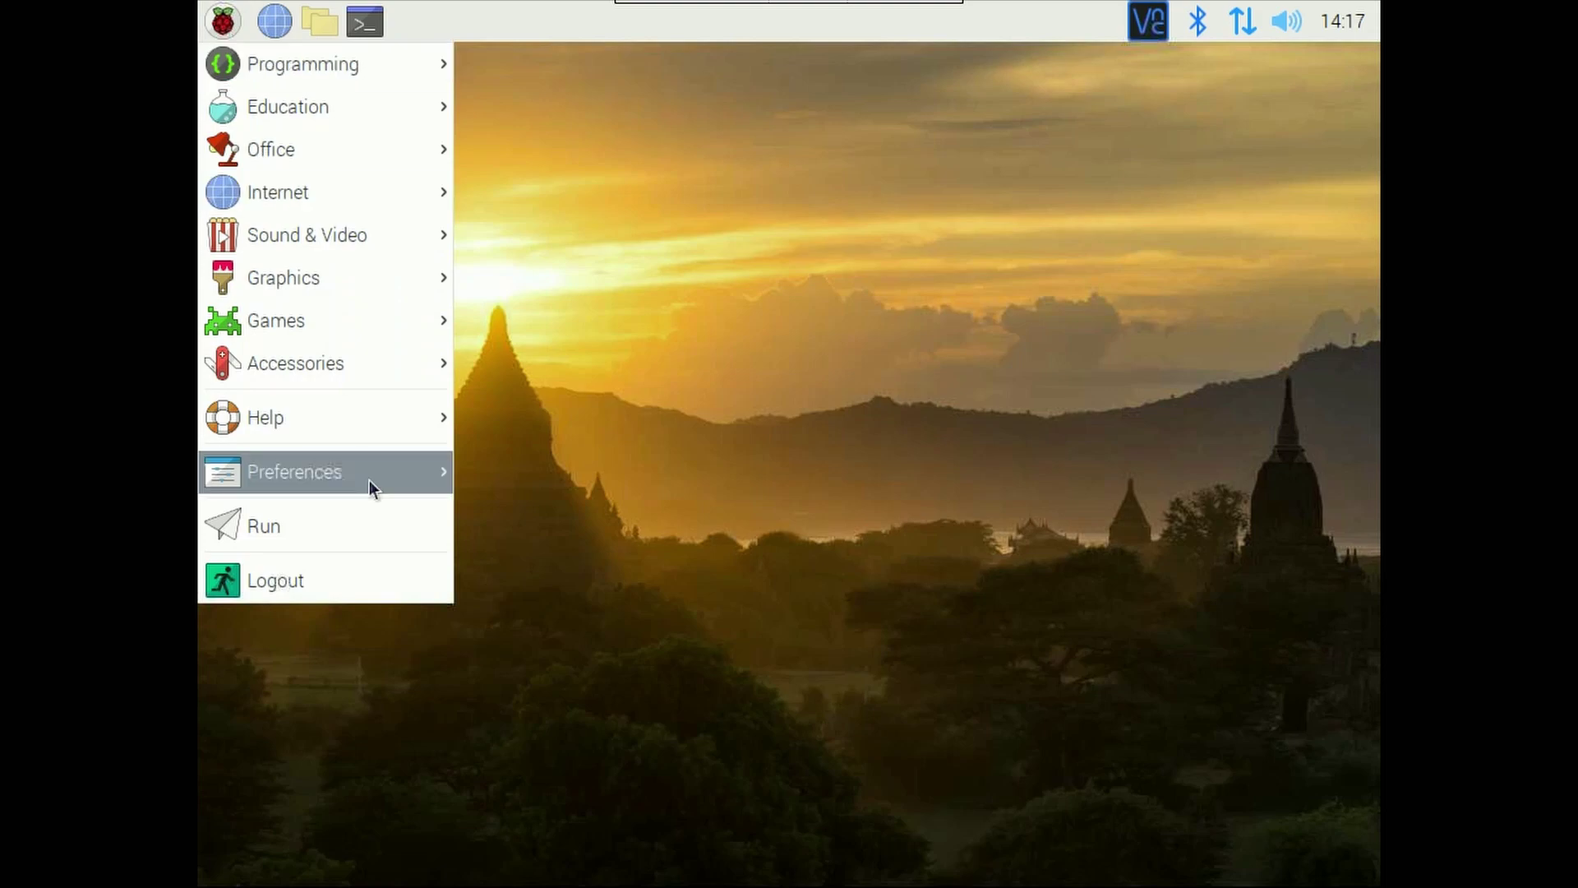
{"action": "mouse_move", "coordinate": [370, 487]}
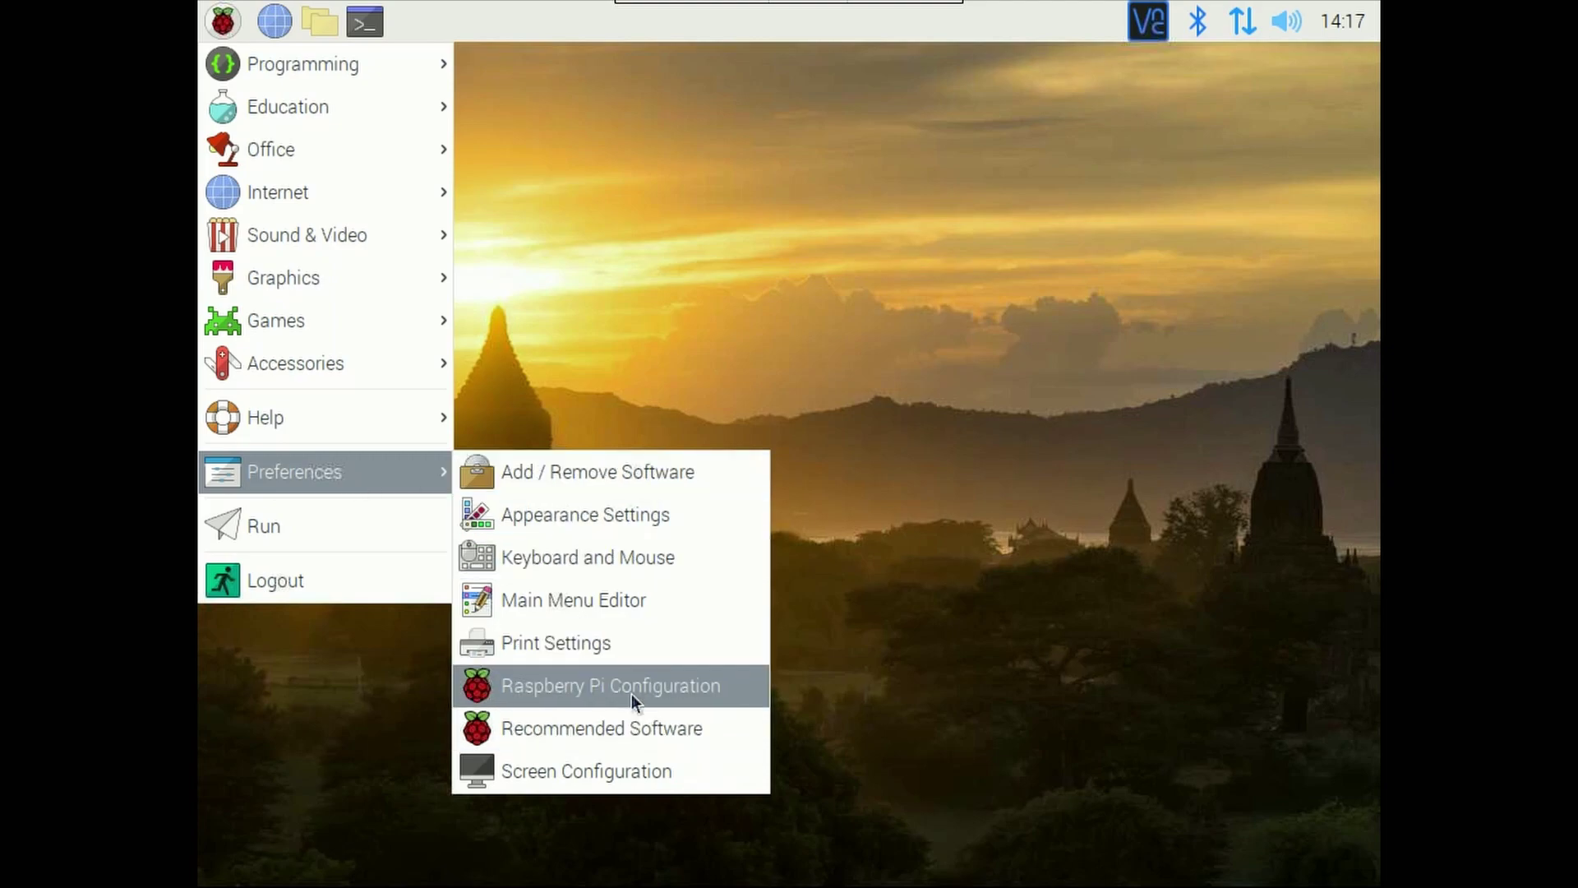
{"action": "left_click", "coordinate": [529, 689]}
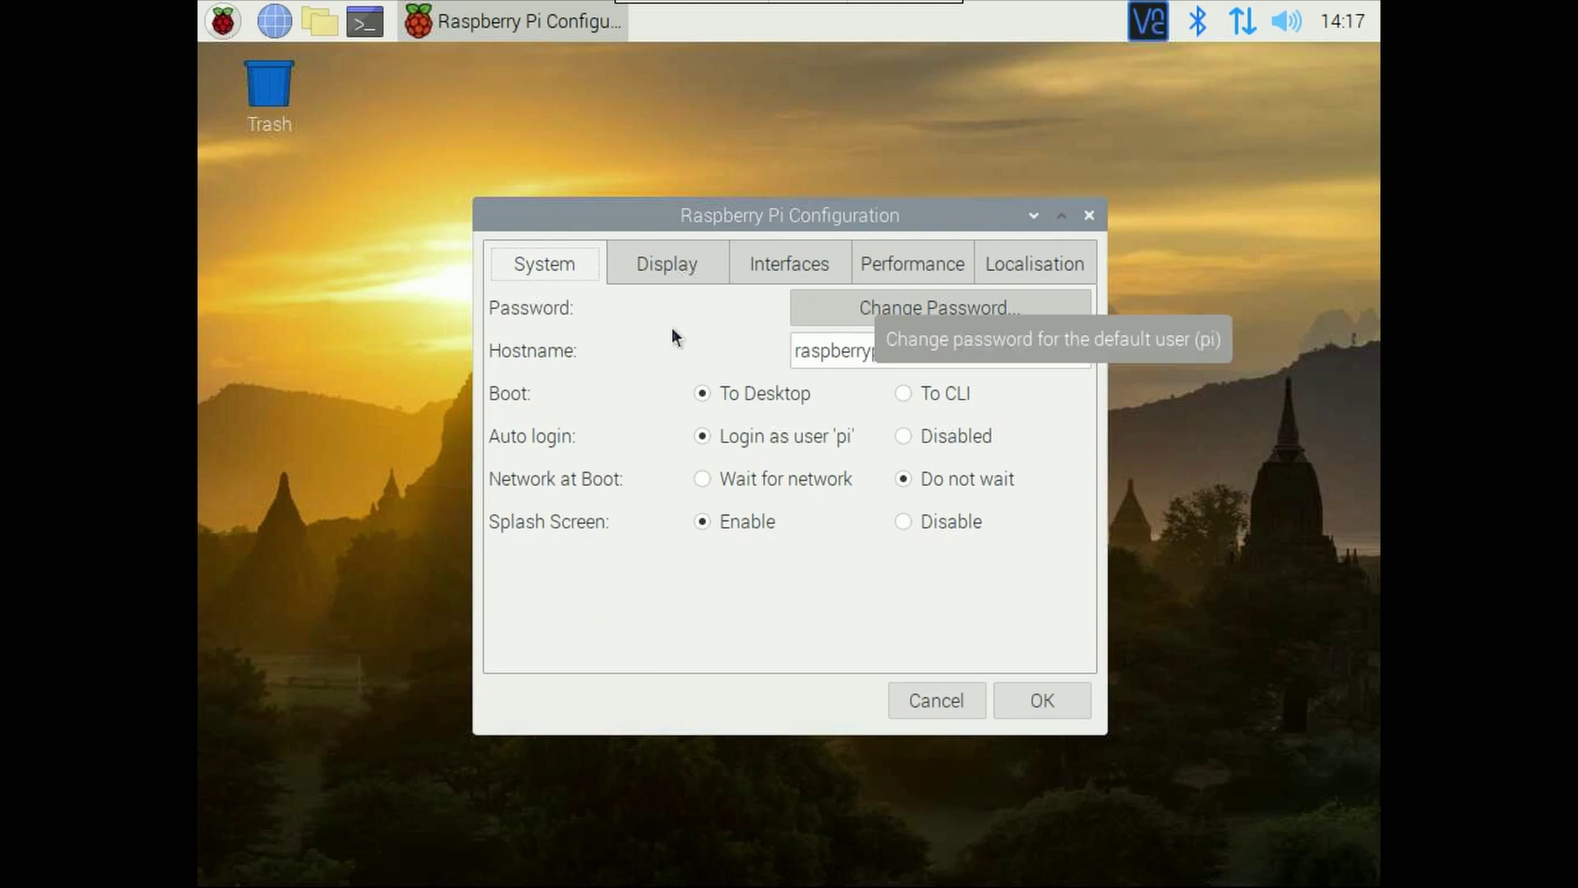
{"action": "left_click", "coordinate": [904, 355]}
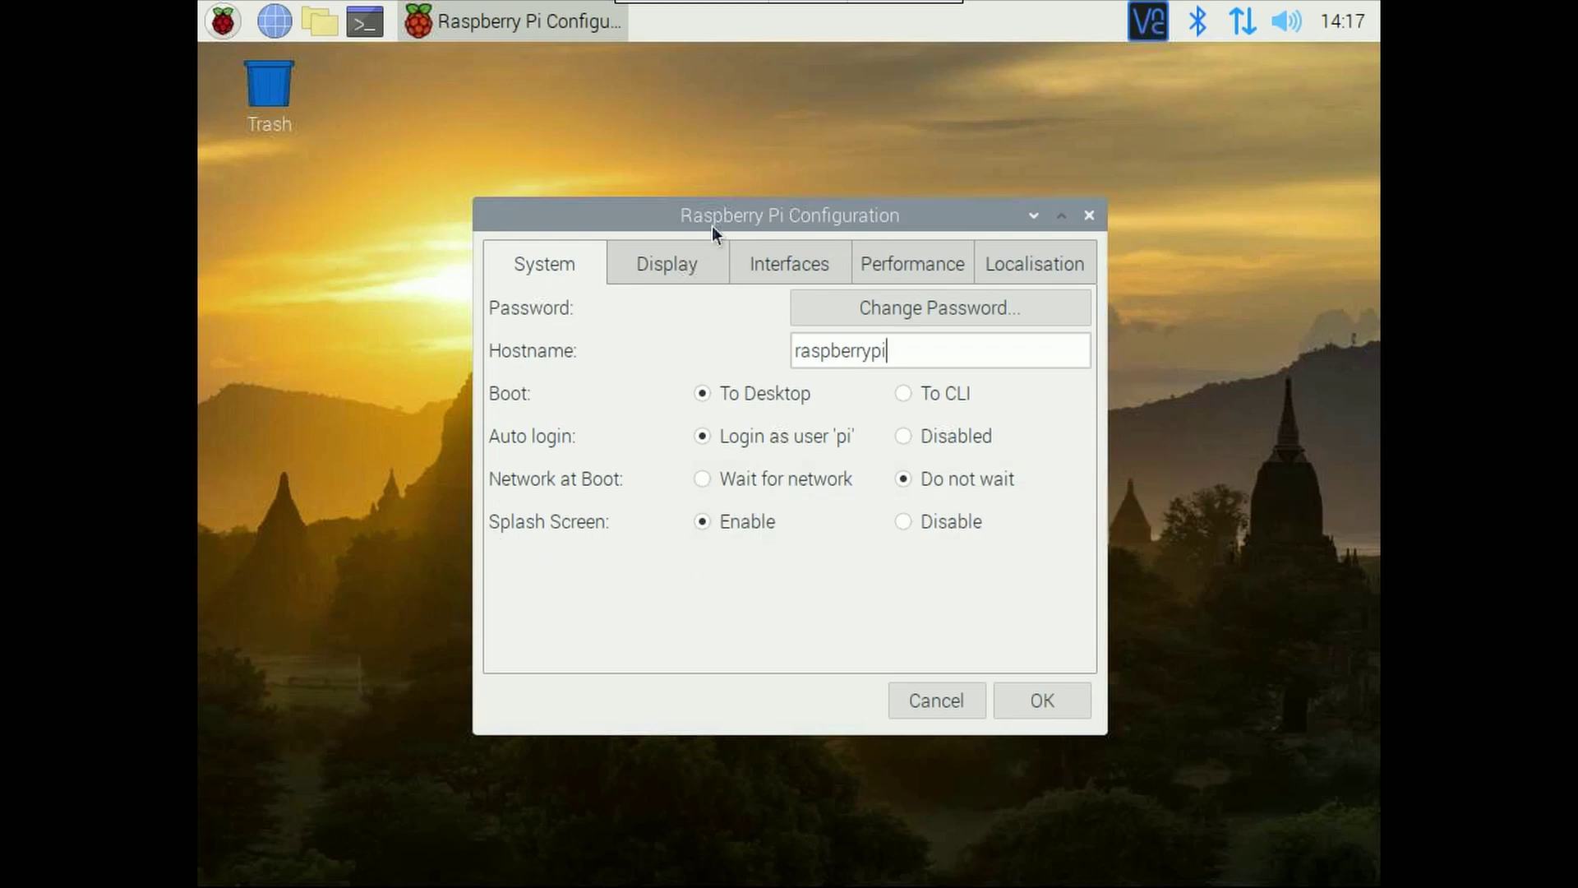
{"action": "left_click", "coordinate": [665, 264]}
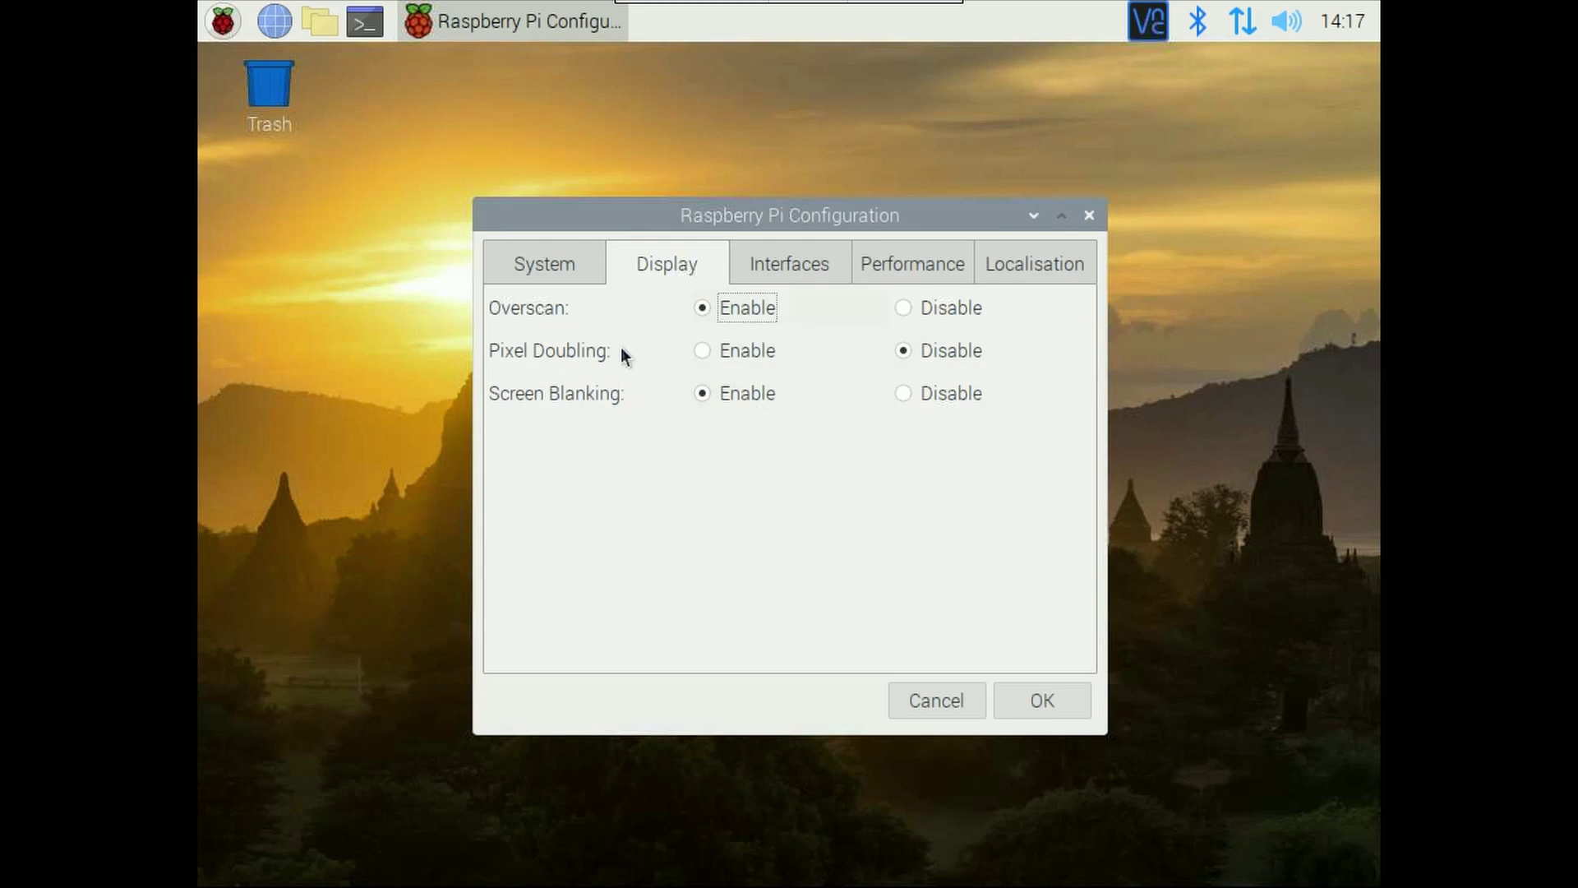
- Review the Interfaces tab, then the Performance tab's GPU Memory value of 76
{"action": "left_click", "coordinate": [775, 257]}
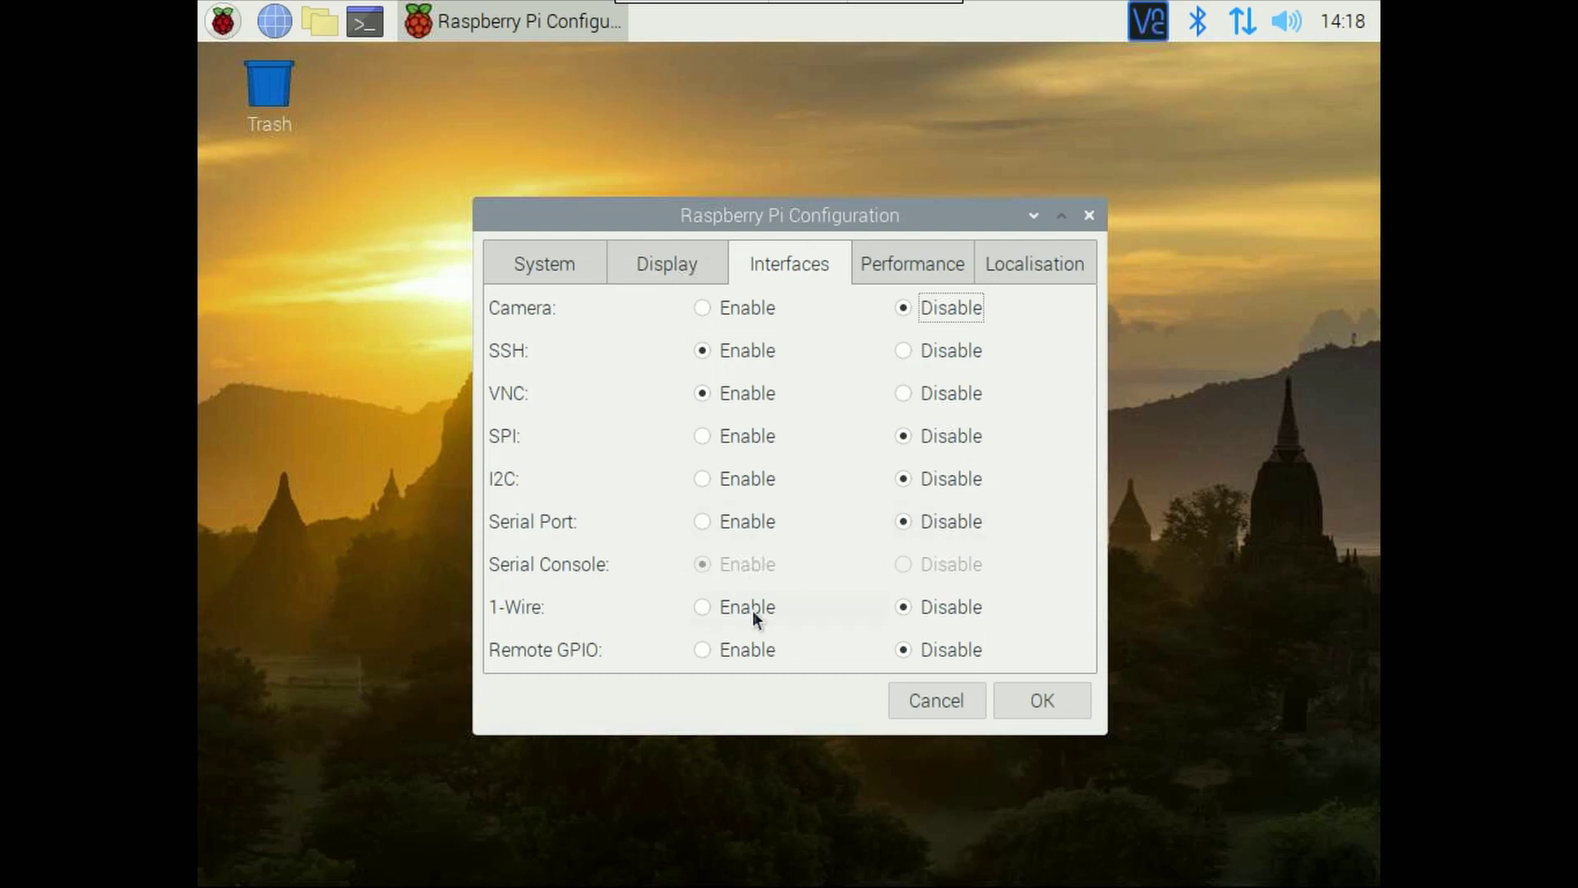
{"action": "left_click", "coordinate": [921, 261]}
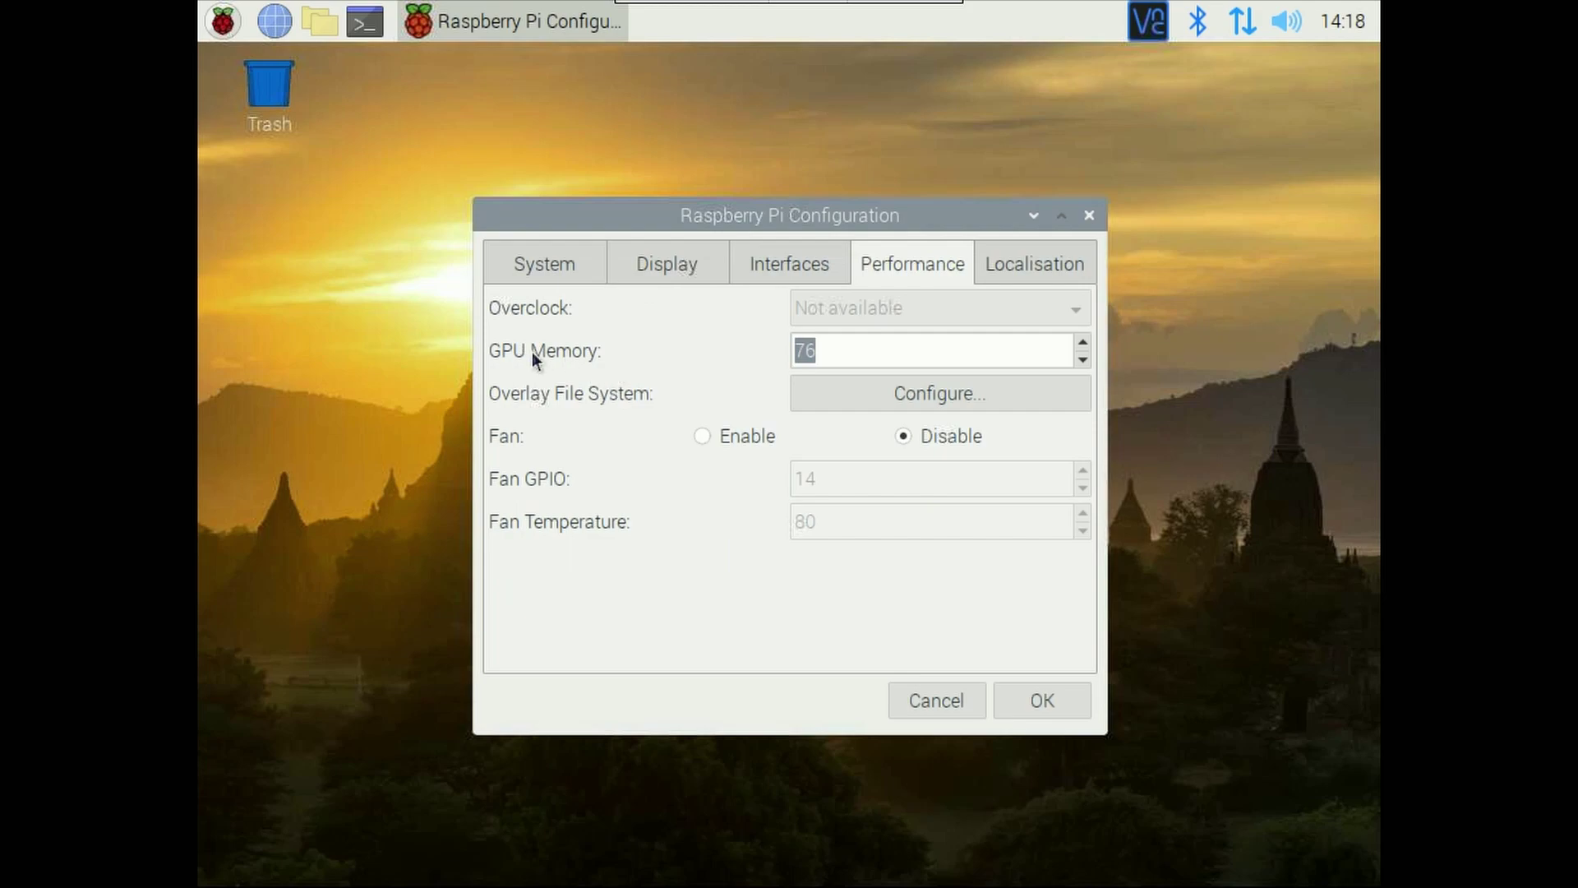
{"action": "left_click", "coordinate": [853, 344]}
- Revisit the Localisation and Performance tabs, then cancel Raspberry Pi Configuration without saving
{"action": "left_click", "coordinate": [1019, 263]}
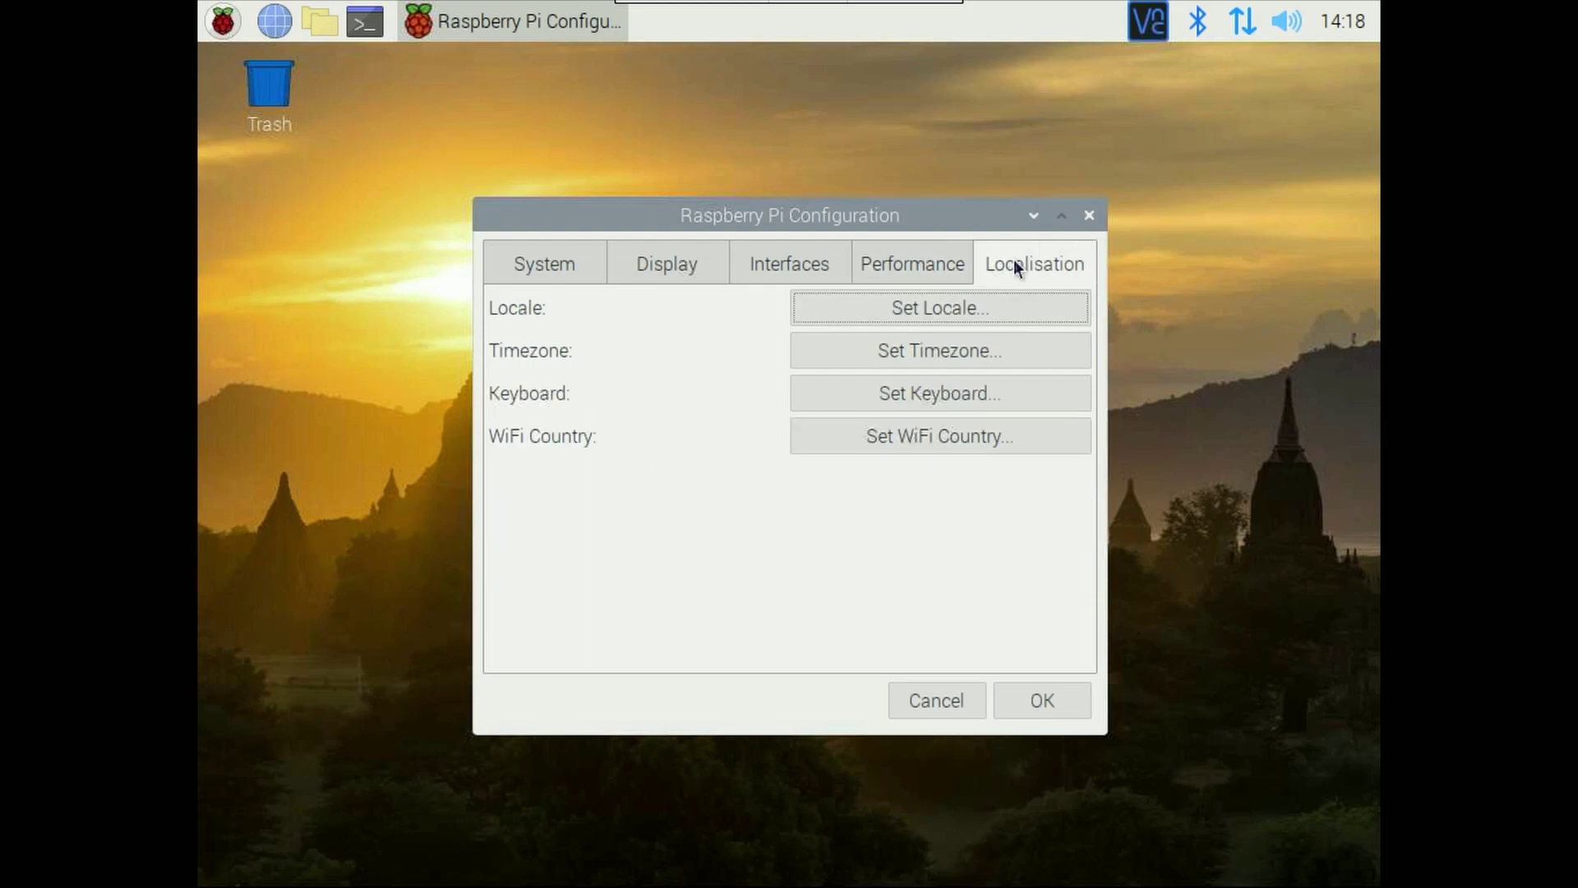
{"action": "left_click", "coordinate": [927, 264]}
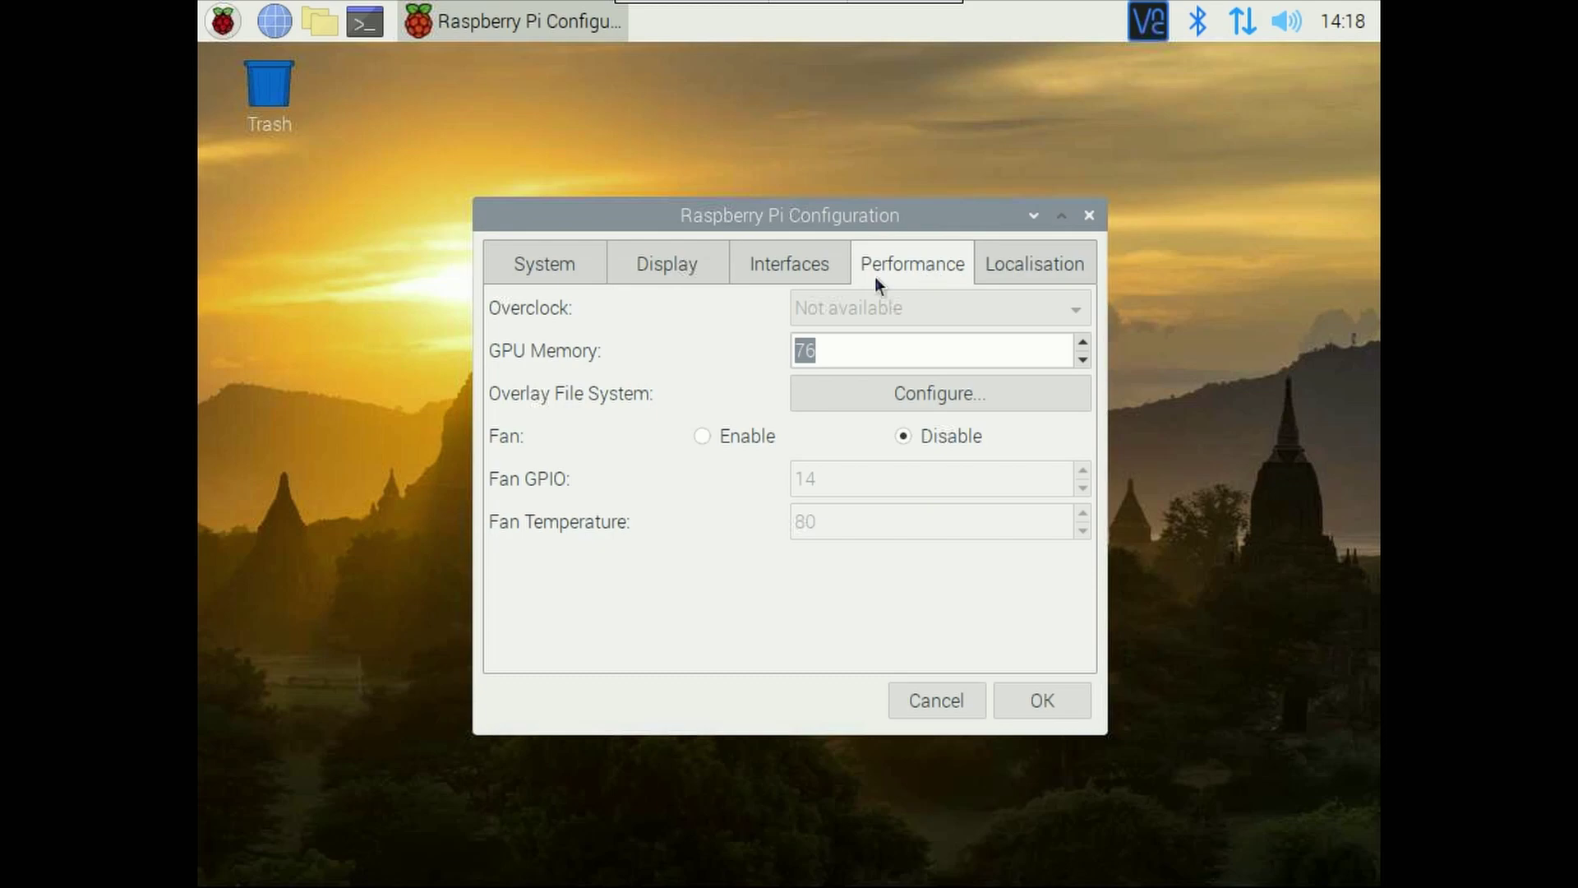
{"action": "left_click", "coordinate": [1053, 269]}
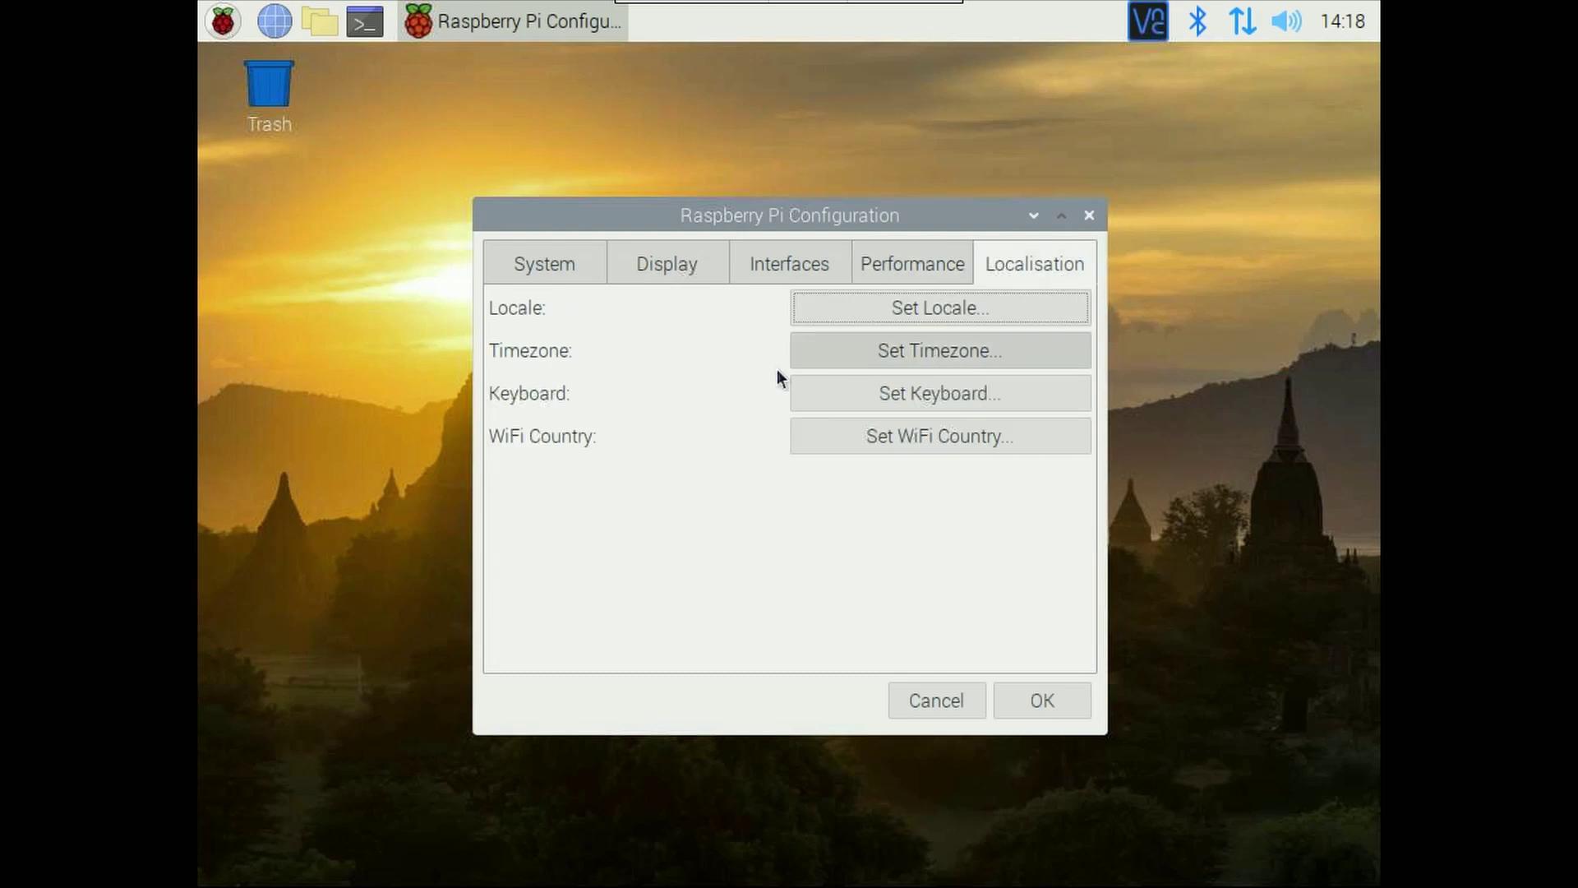
{"action": "left_click", "coordinate": [949, 719]}
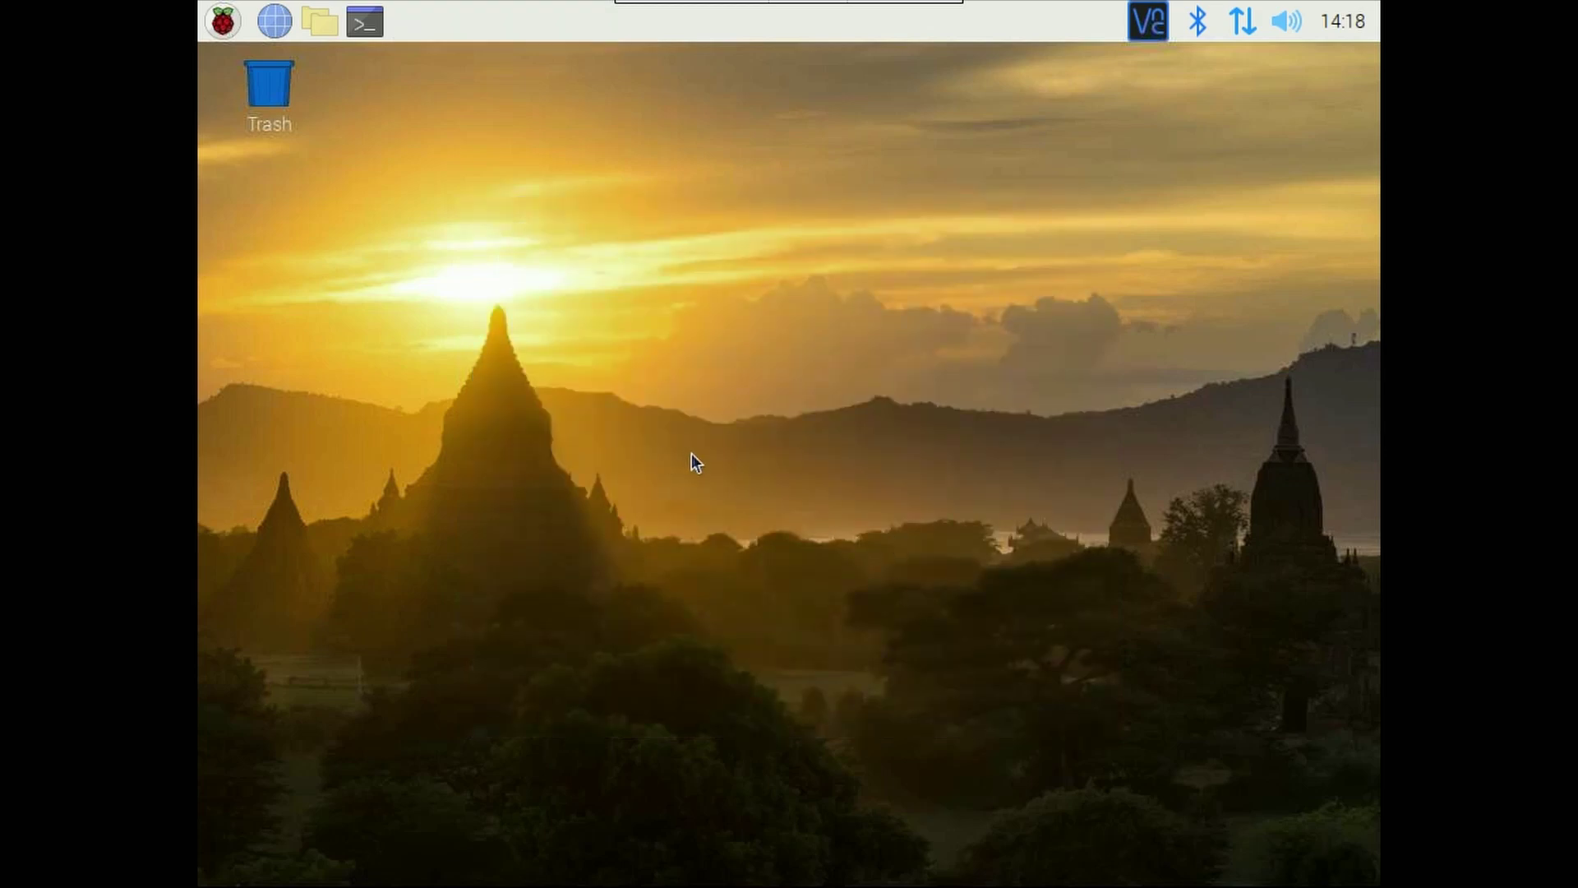